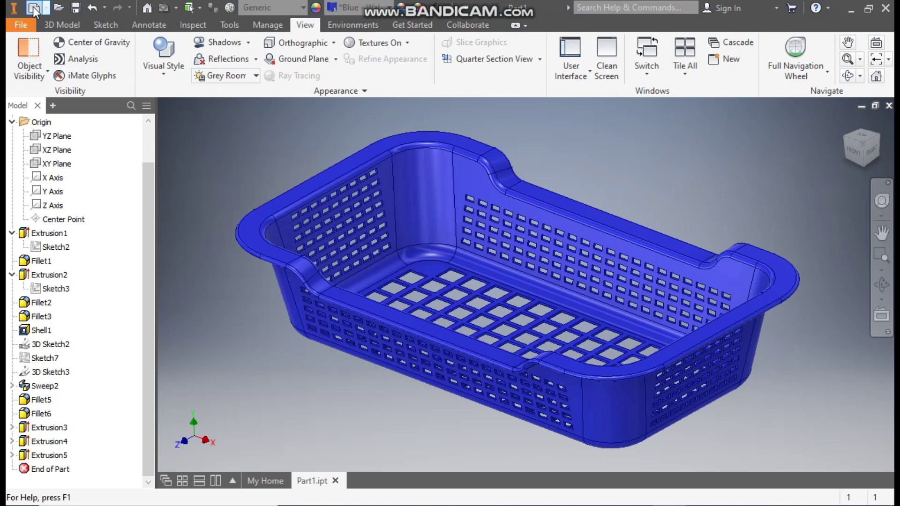
Step: Create a new part document from the Metric Standard (mm).ipt template
{"action": "left_click", "coordinate": [33, 8]}
{"action": "left_click", "coordinate": [594, 154]}
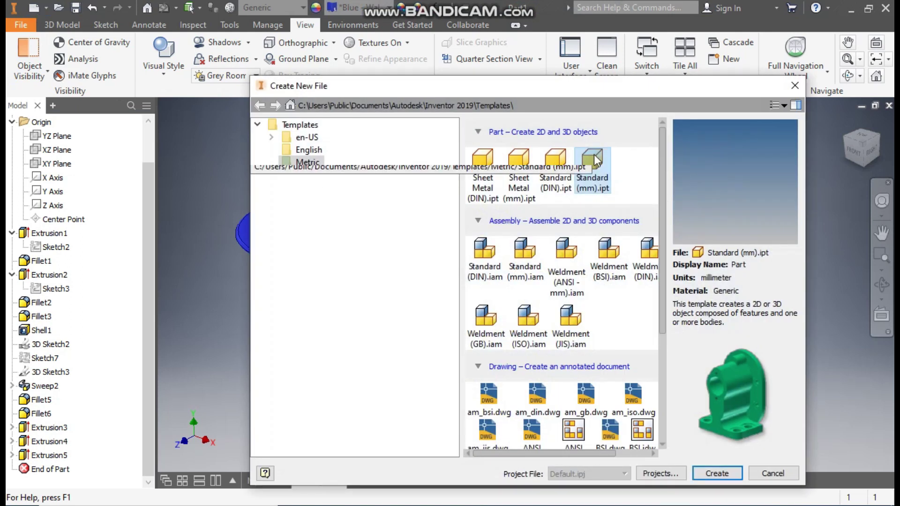
{"action": "left_click", "coordinate": [724, 476]}
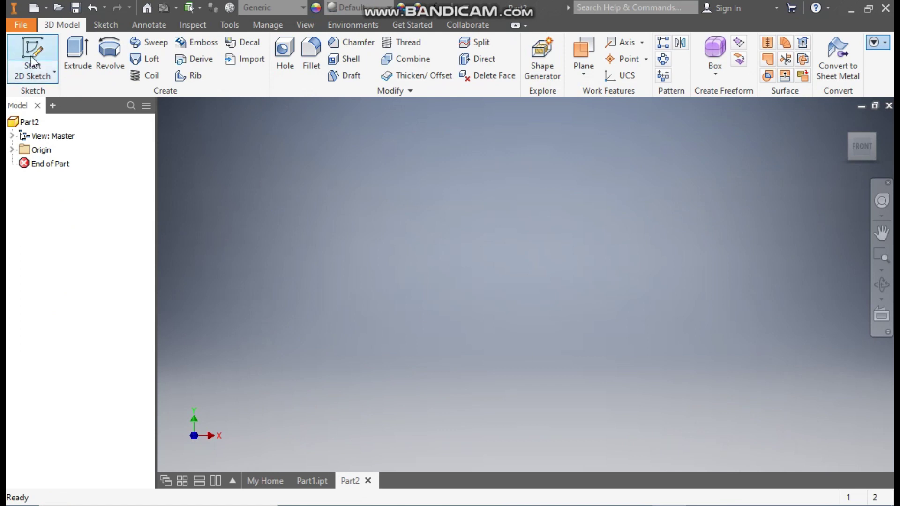
Step: On the XZ plane, draw a two-point center rectangle centred at the origin
{"action": "left_click", "coordinate": [32, 59]}
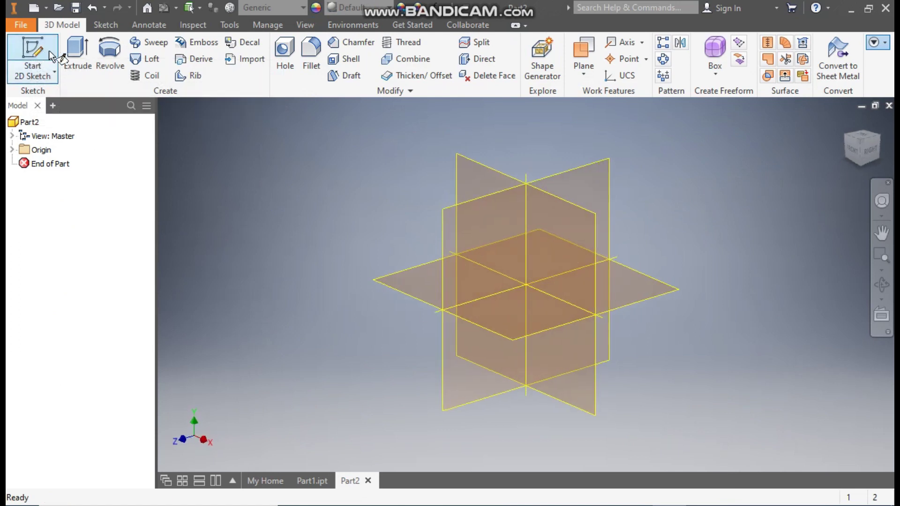
{"action": "left_click", "coordinate": [426, 268]}
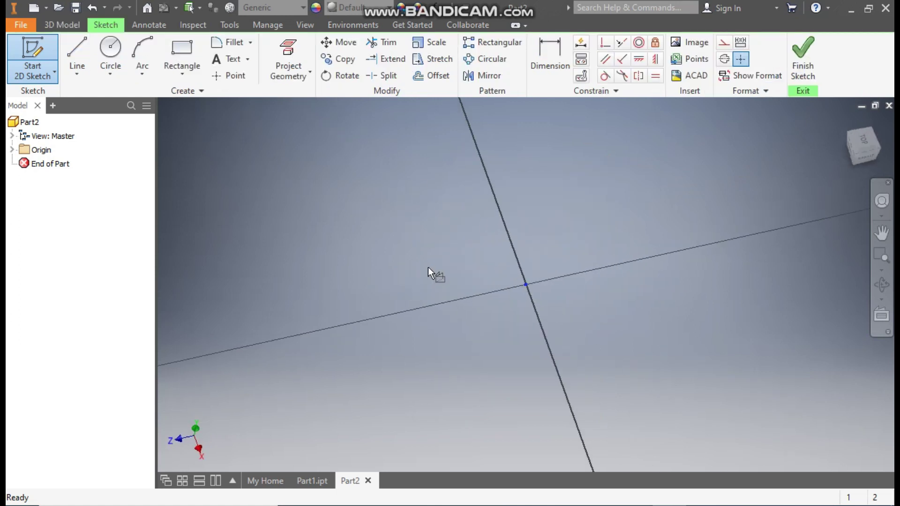
{"action": "left_click", "coordinate": [881, 121]}
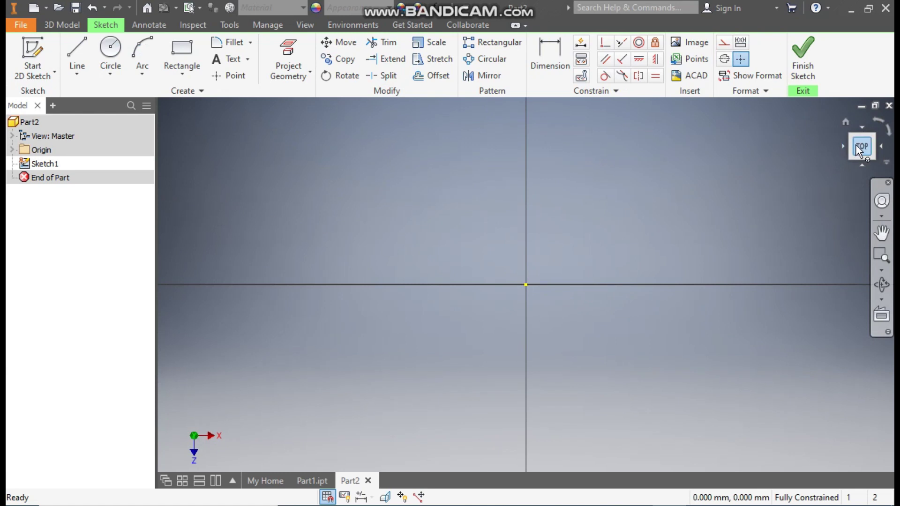
{"action": "left_click", "coordinate": [178, 70]}
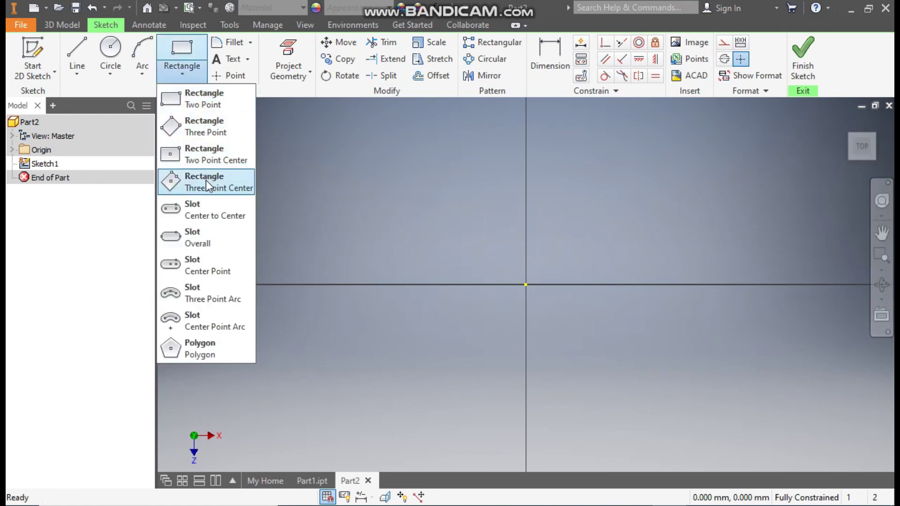
{"action": "left_click", "coordinate": [209, 155]}
{"action": "left_click", "coordinate": [526, 284]}
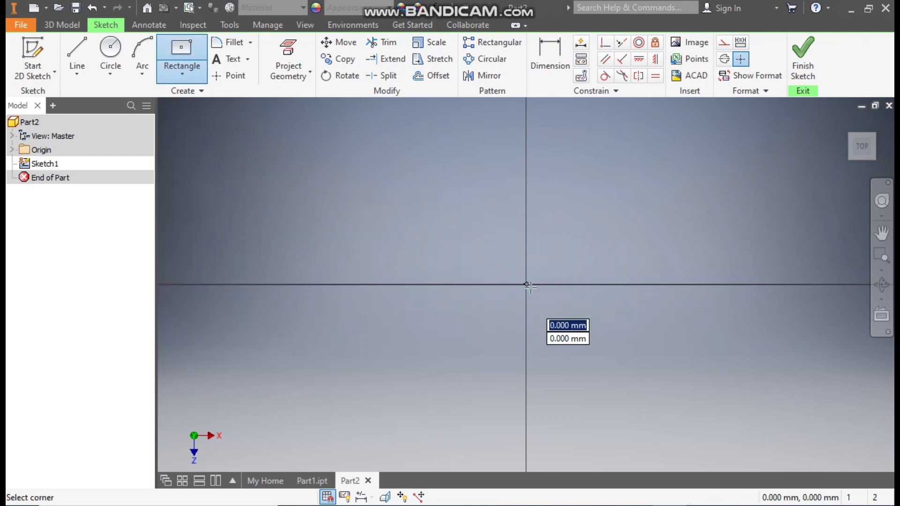
{"action": "left_click", "coordinate": [747, 386]}
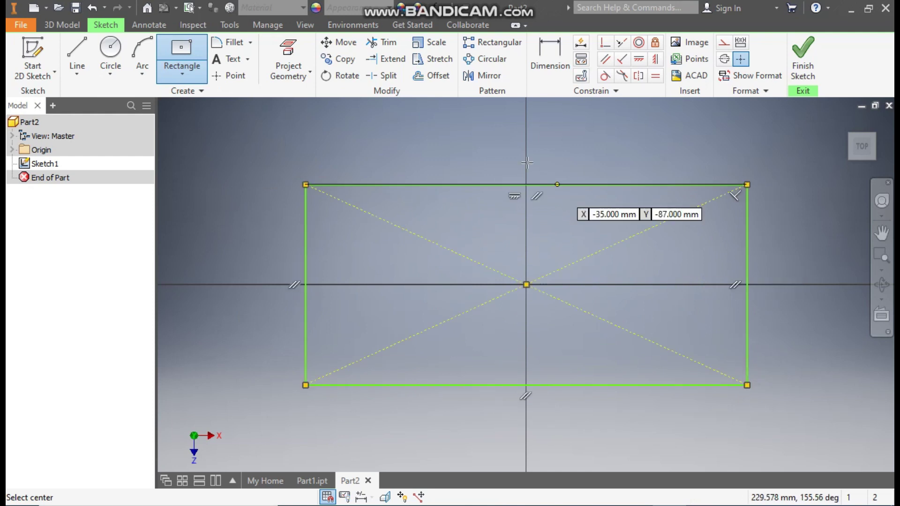
Step: Dimension the rectangle 200 mm tall and 400 mm wide, then finish the sketch
{"action": "left_click", "coordinate": [545, 61]}
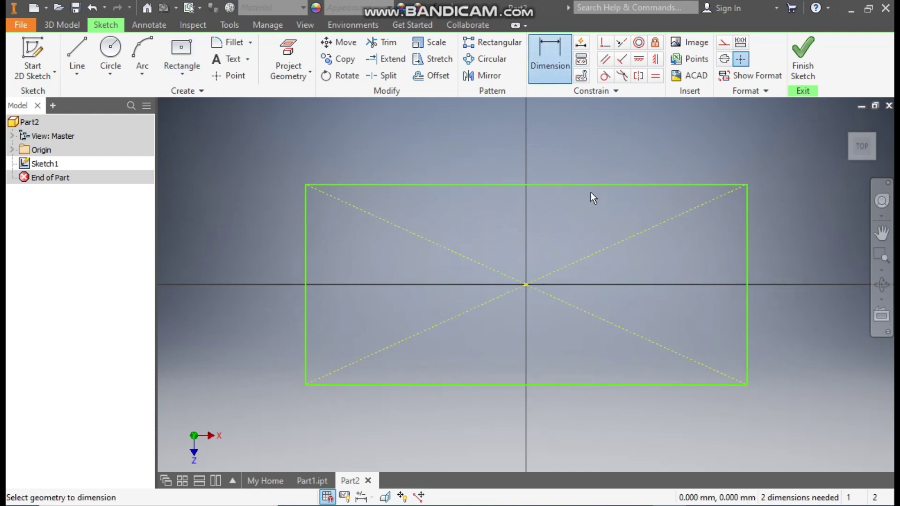
{"action": "left_click", "coordinate": [306, 270]}
{"action": "left_click", "coordinate": [228, 272]}
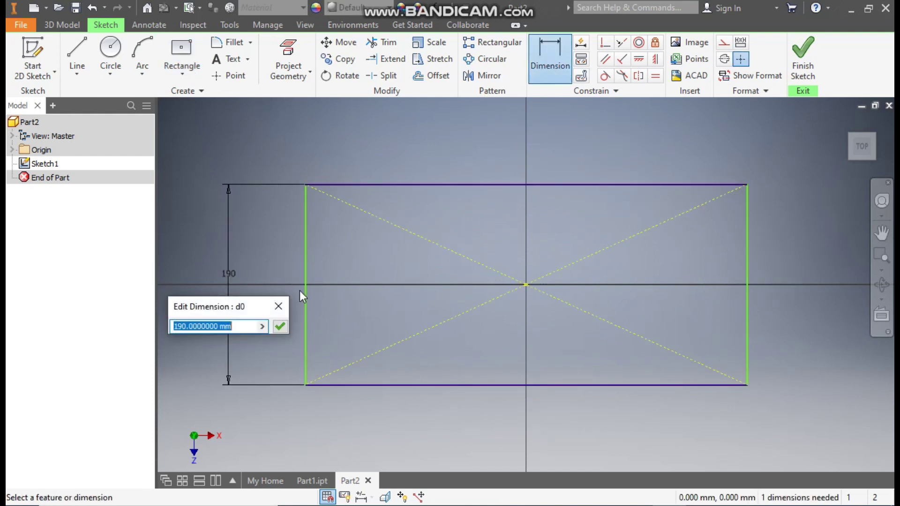
{"action": "type", "text": "200"}
{"action": "key", "text": "Return"}
{"action": "left_click", "coordinate": [482, 178]}
{"action": "left_click", "coordinate": [507, 147]}
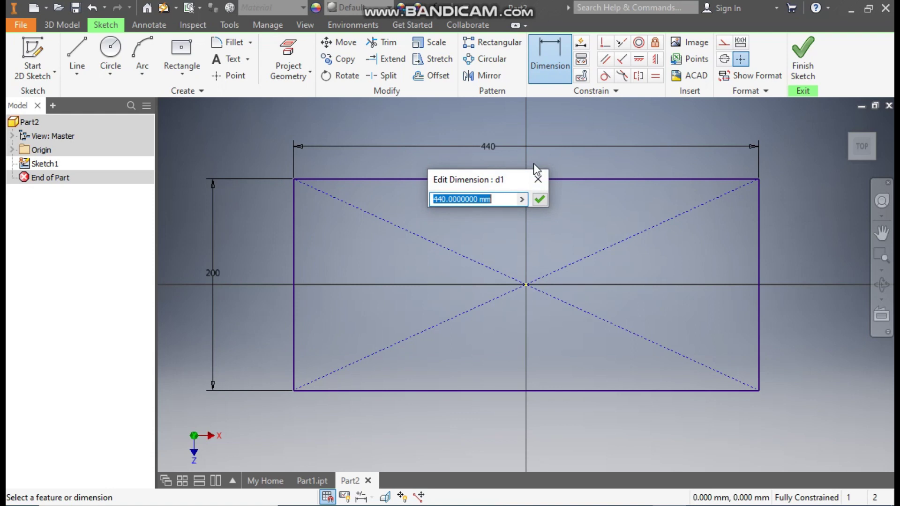
{"action": "type", "text": "4"}
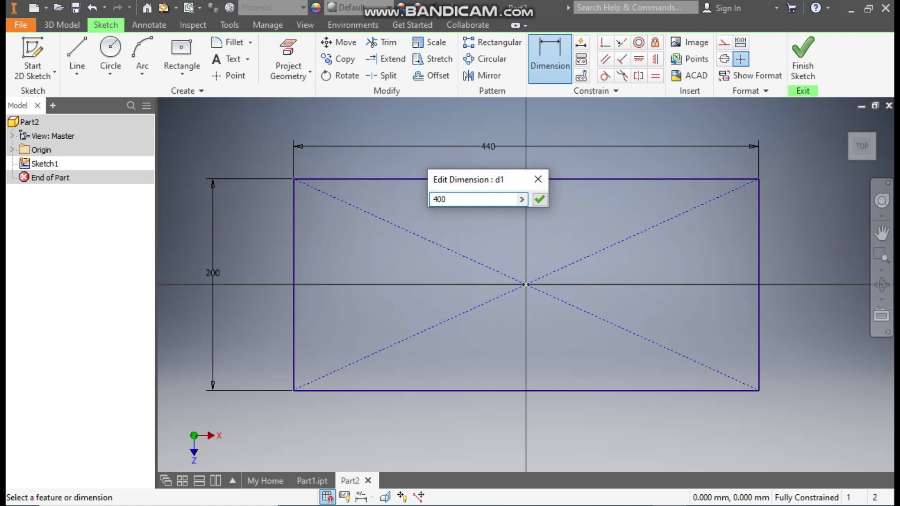
{"action": "type", "text": "00"}
{"action": "key", "text": "Return"}
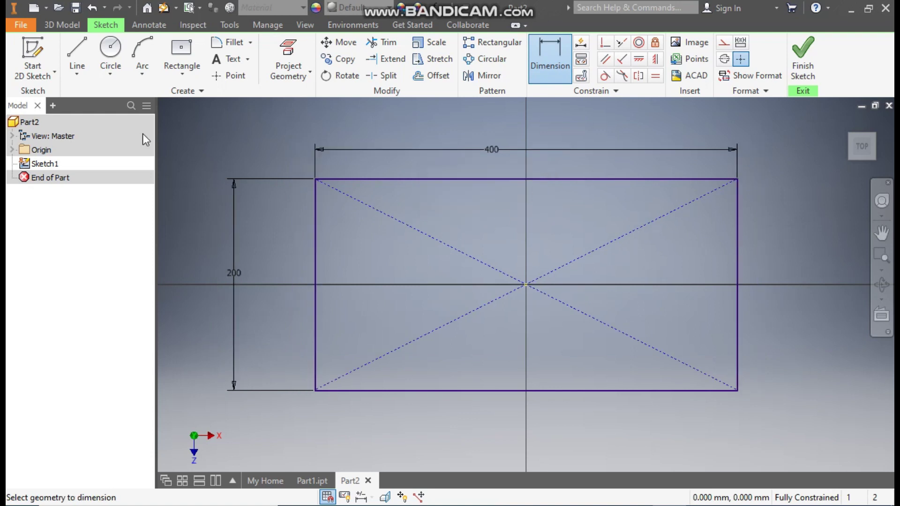
{"action": "left_click", "coordinate": [803, 57]}
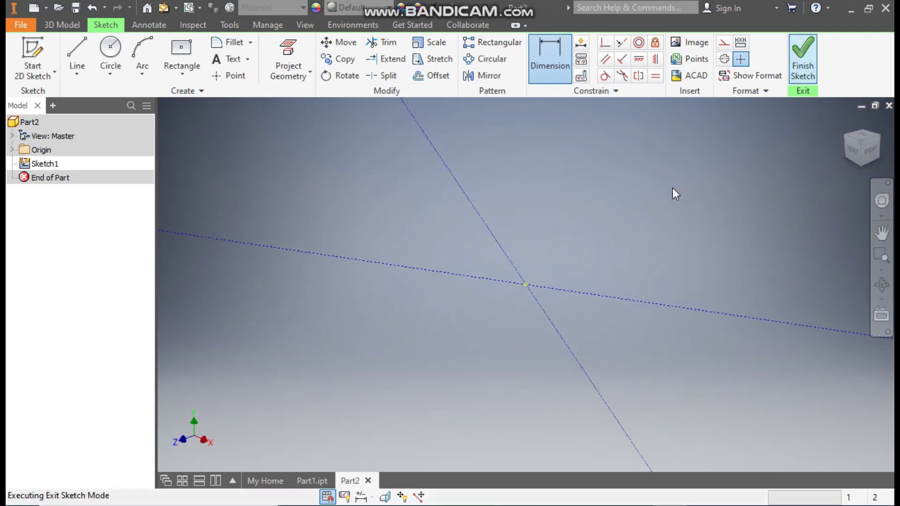
Step: Extrude the 400 × 200 rectangle 100 mm with a 10° taper
{"action": "middle_click_drag", "start_coordinate": [643, 213], "coordinate": [552, 290]}
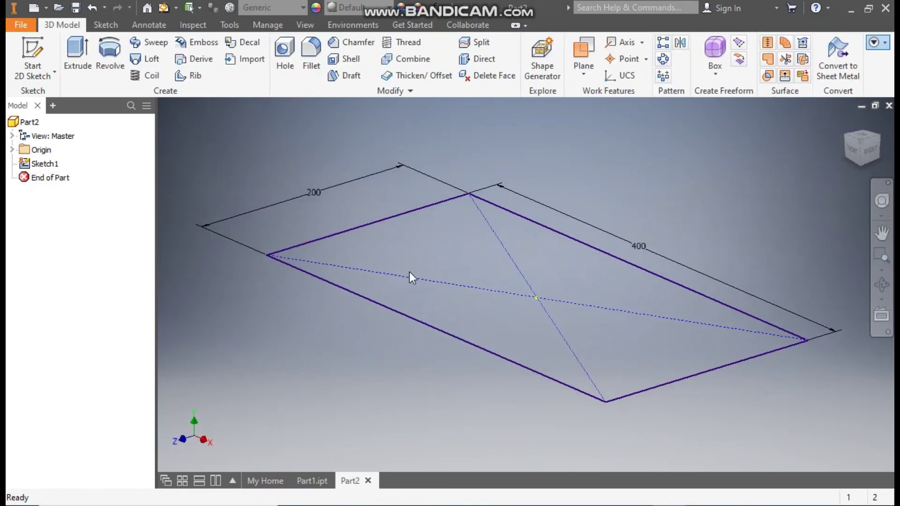
{"action": "left_click", "coordinate": [85, 52]}
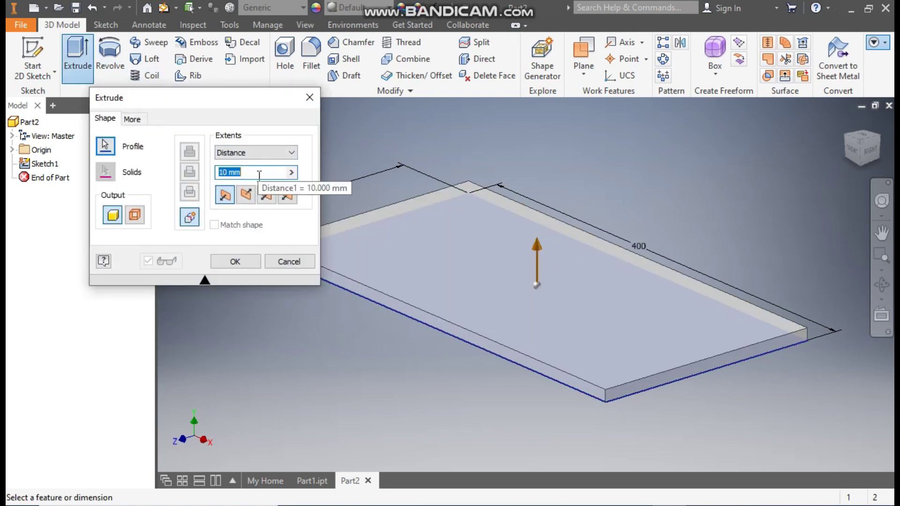
{"action": "type", "text": "100"}
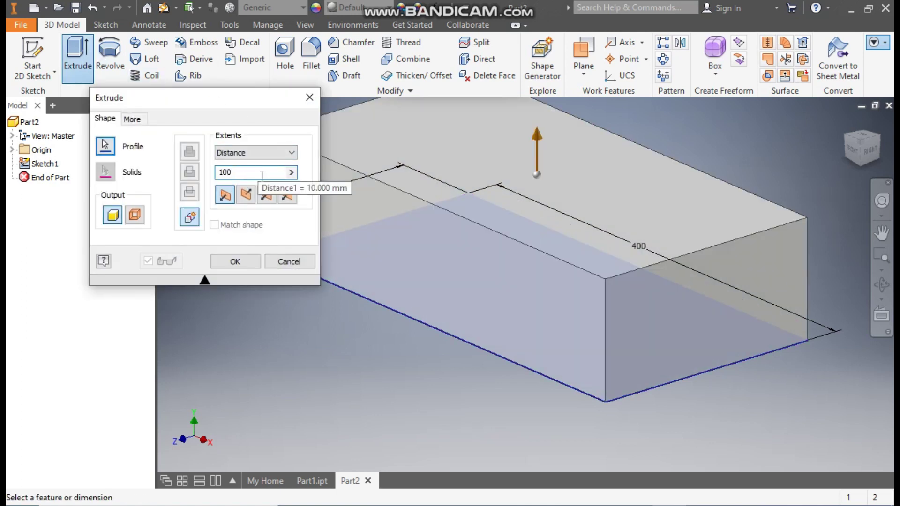
{"action": "middle_click_drag", "start_coordinate": [615, 211], "coordinate": [652, 248]}
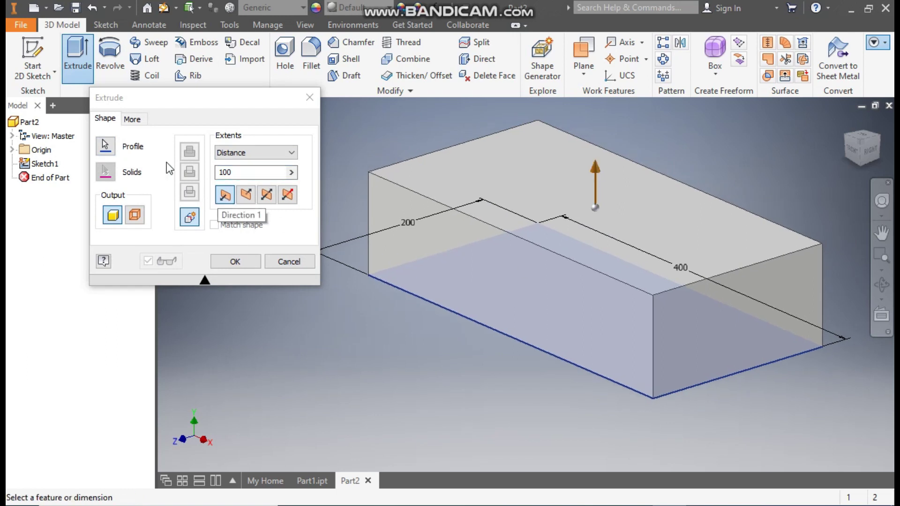
{"action": "left_click", "coordinate": [133, 120]}
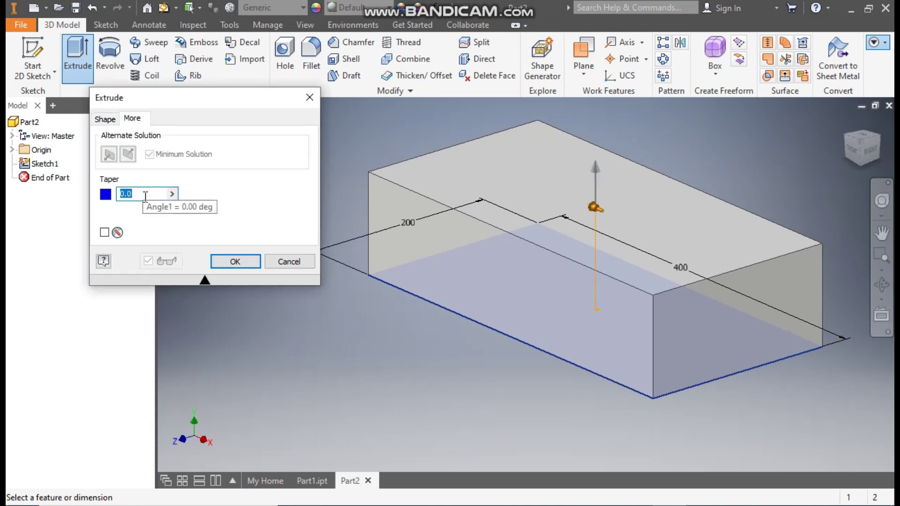
{"action": "type", "text": "10"}
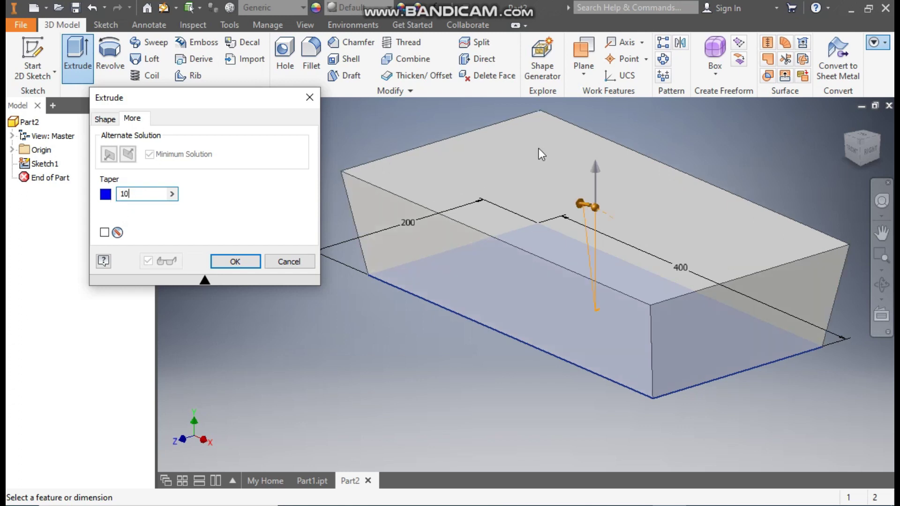
{"action": "left_click", "coordinate": [865, 151]}
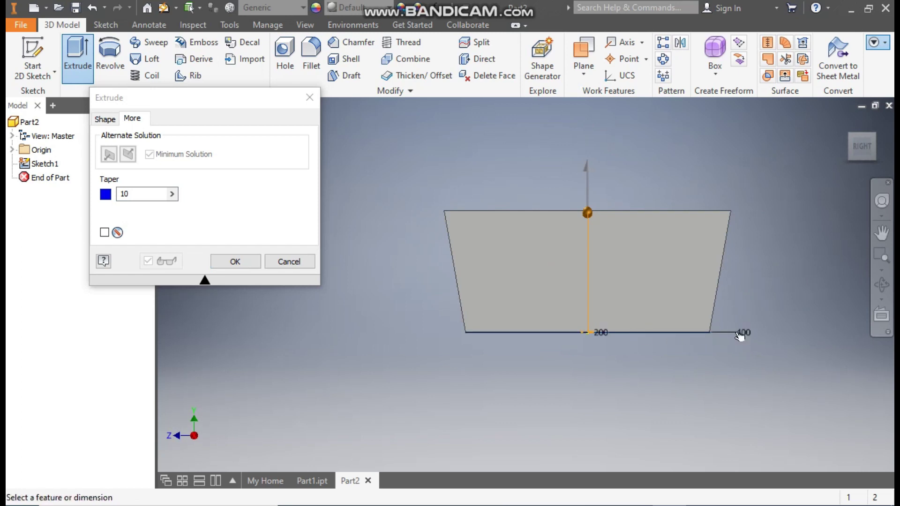
{"action": "left_click", "coordinate": [847, 122]}
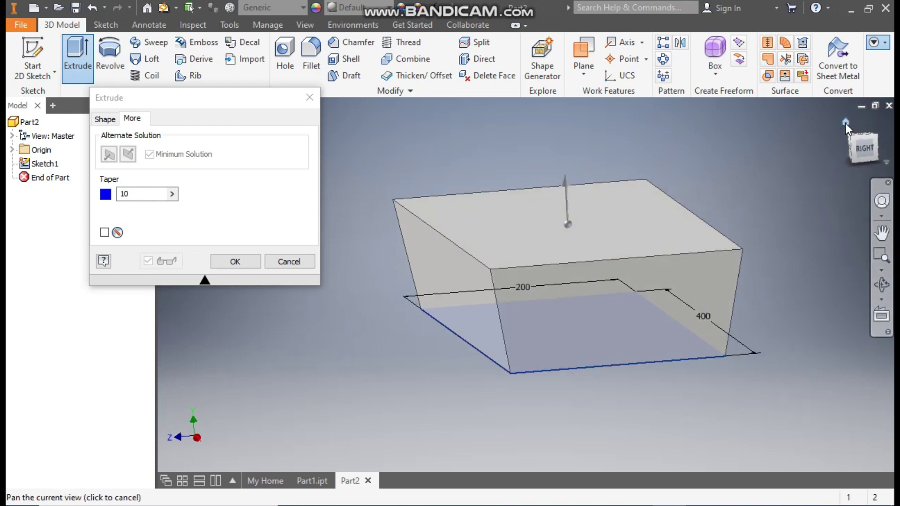
{"action": "left_click", "coordinate": [231, 261]}
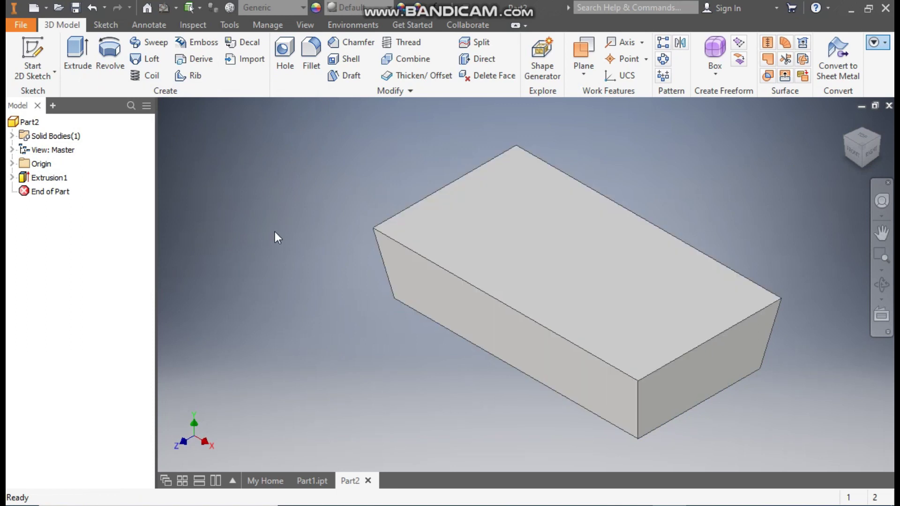
Step: Fillet the block's four vertical corner edges at 40 mm radius
{"action": "left_click", "coordinate": [309, 64]}
{"action": "left_click", "coordinate": [168, 197]}
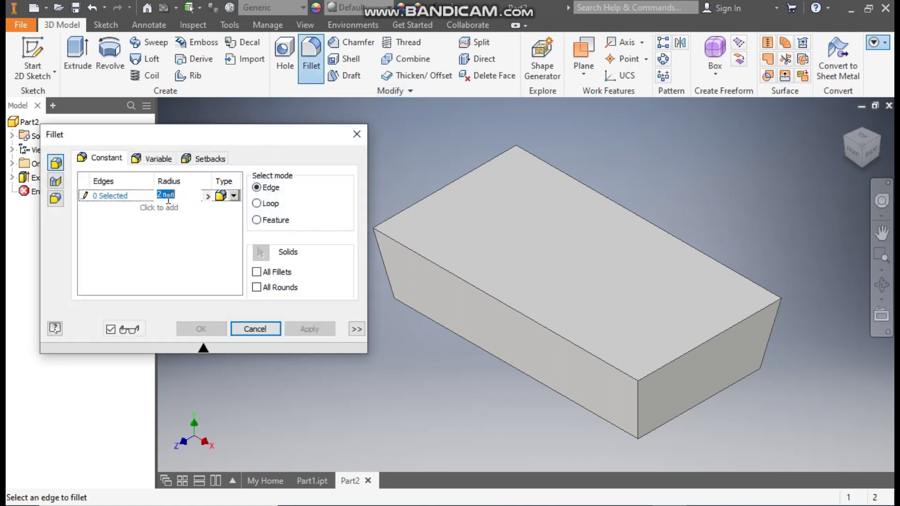
{"action": "type", "text": "40"}
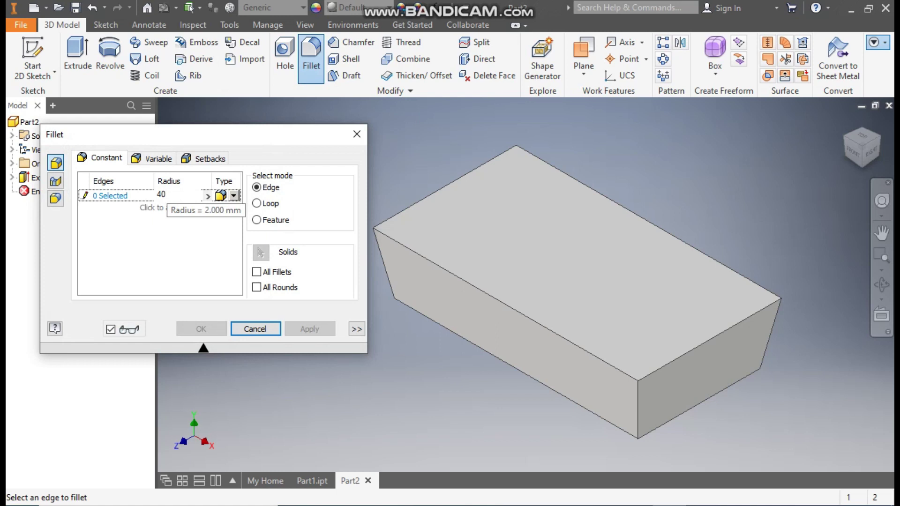
{"action": "left_click", "coordinate": [113, 200]}
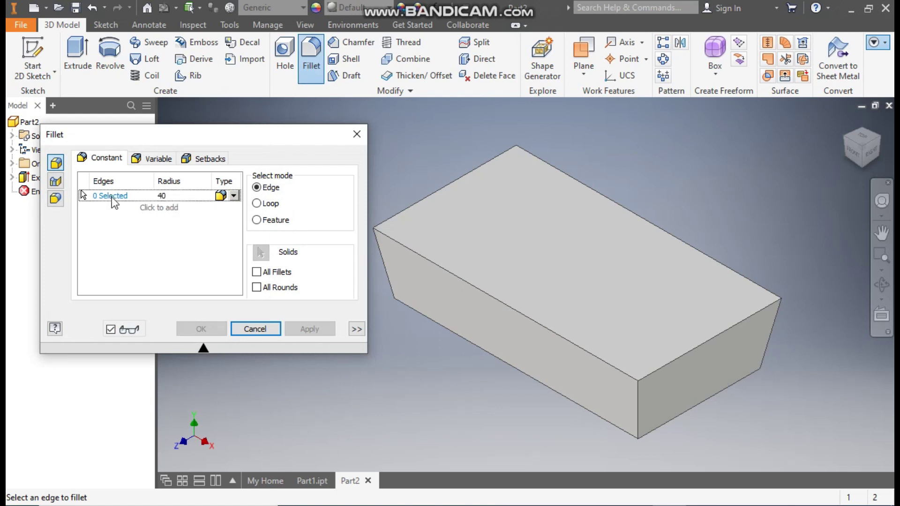
{"action": "left_click", "coordinate": [385, 271]}
{"action": "left_click", "coordinate": [640, 408]}
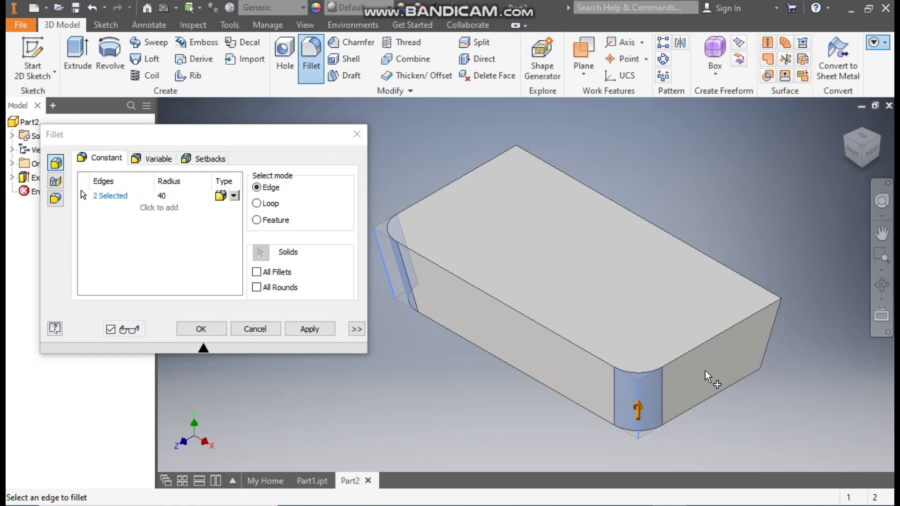
{"action": "left_click", "coordinate": [775, 329]}
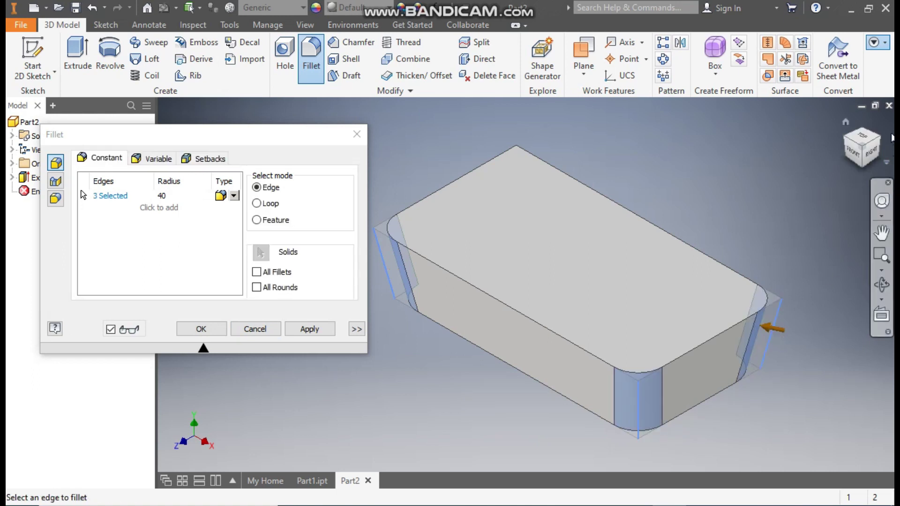
{"action": "left_click", "coordinate": [876, 149]}
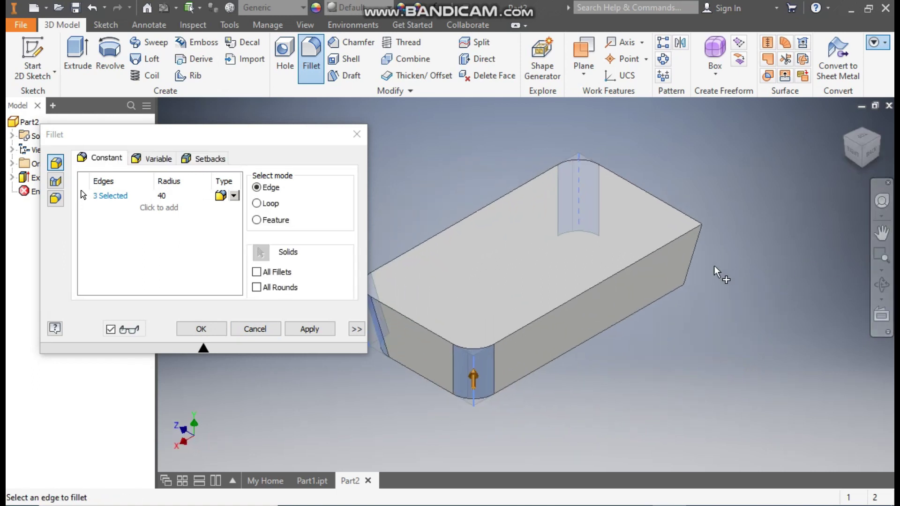
{"action": "left_click", "coordinate": [695, 256]}
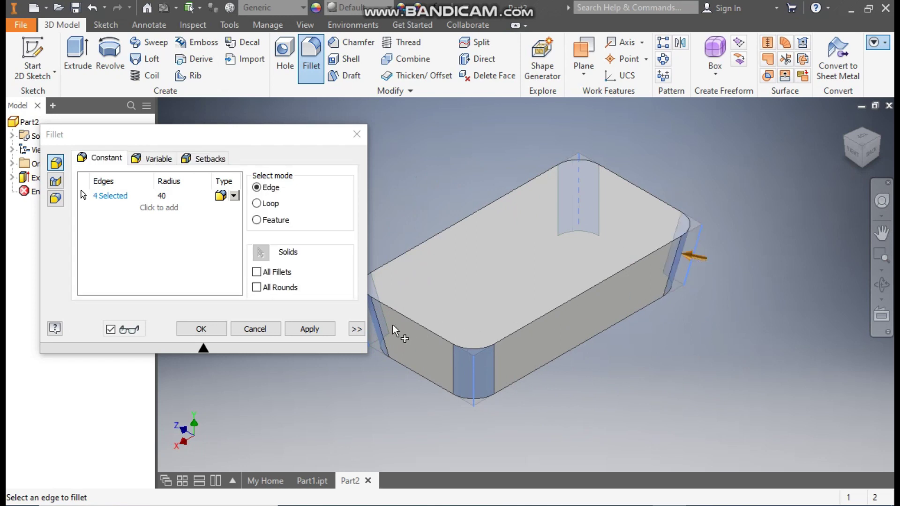
{"action": "left_click", "coordinate": [312, 328]}
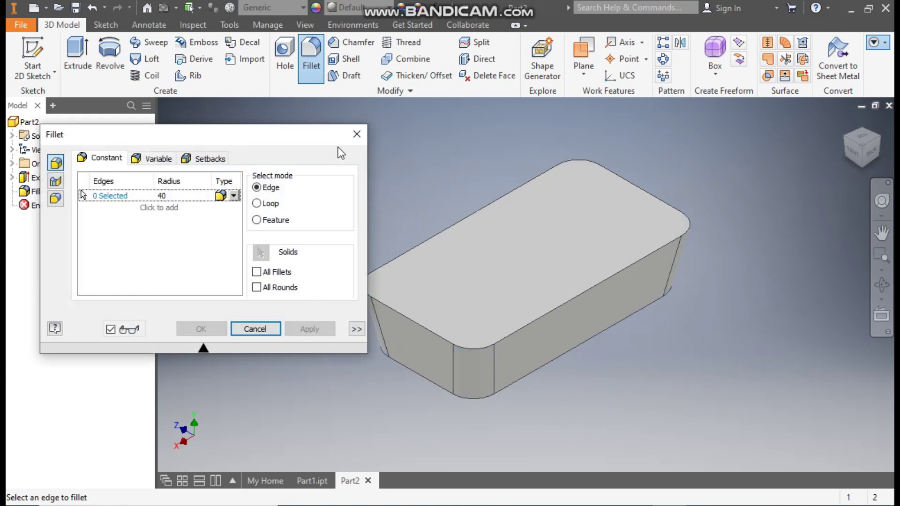
{"action": "left_click", "coordinate": [359, 135]}
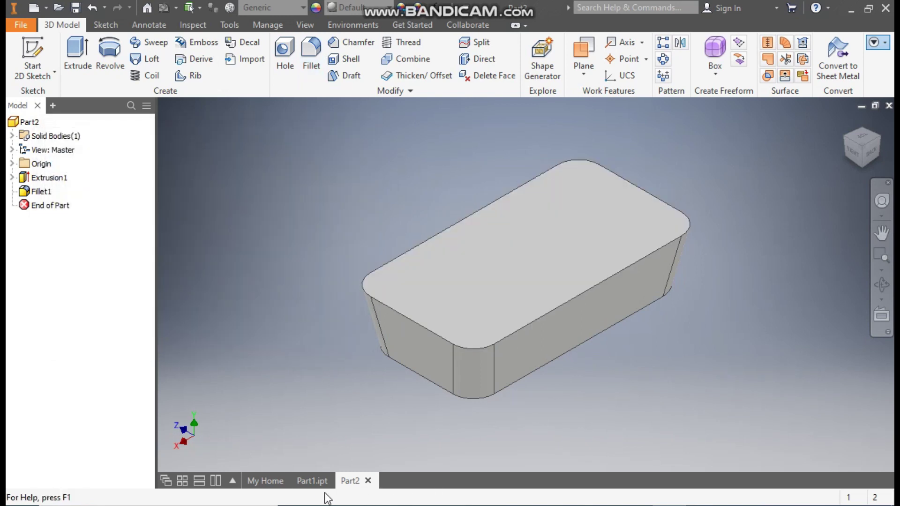
{"action": "left_click", "coordinate": [314, 483]}
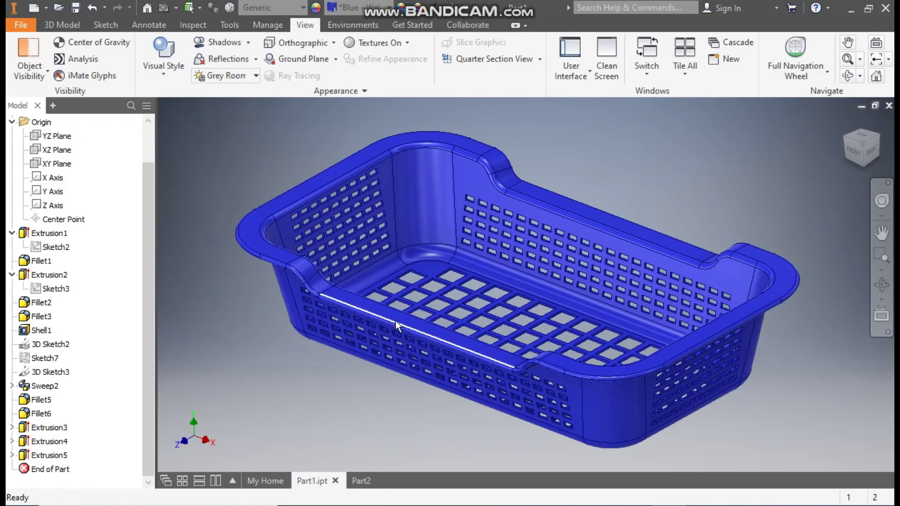
{"action": "left_click", "coordinate": [850, 154]}
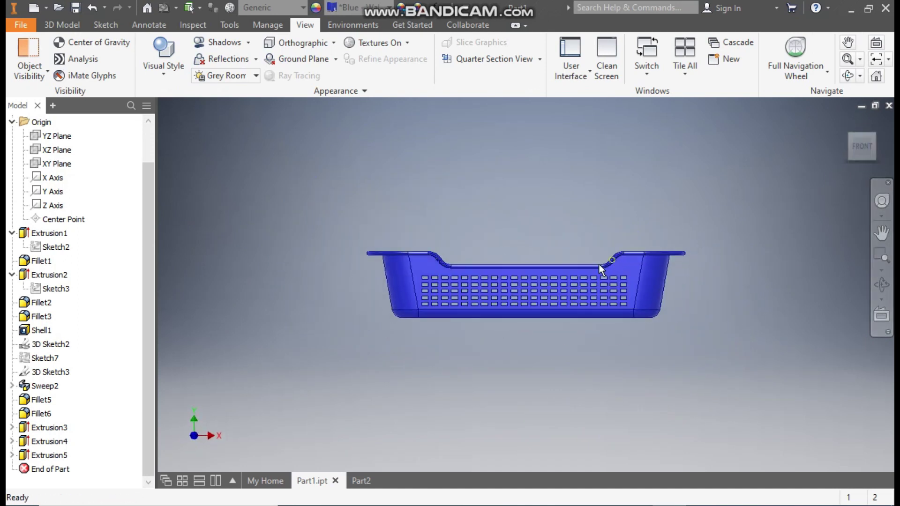
{"action": "left_click", "coordinate": [354, 475]}
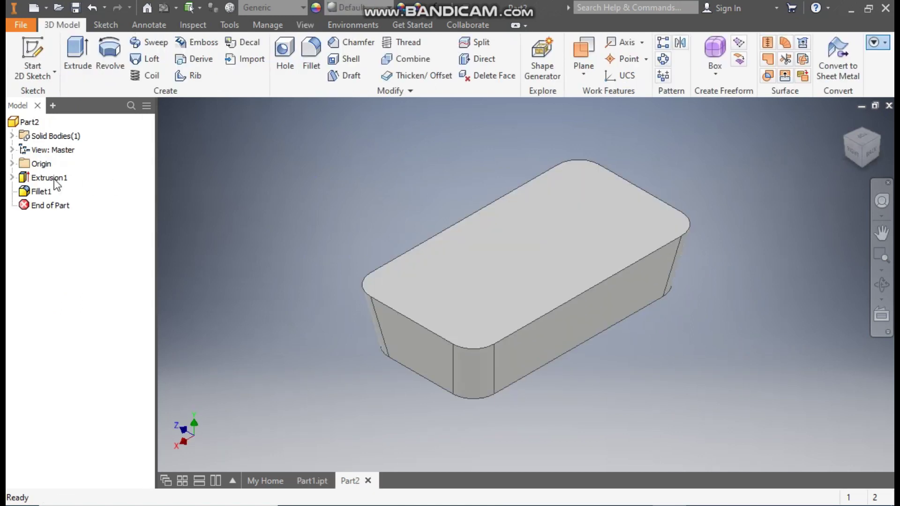
Step: Create a sketch on the Origin XY Plane and view it from the front
{"action": "left_click", "coordinate": [11, 163]}
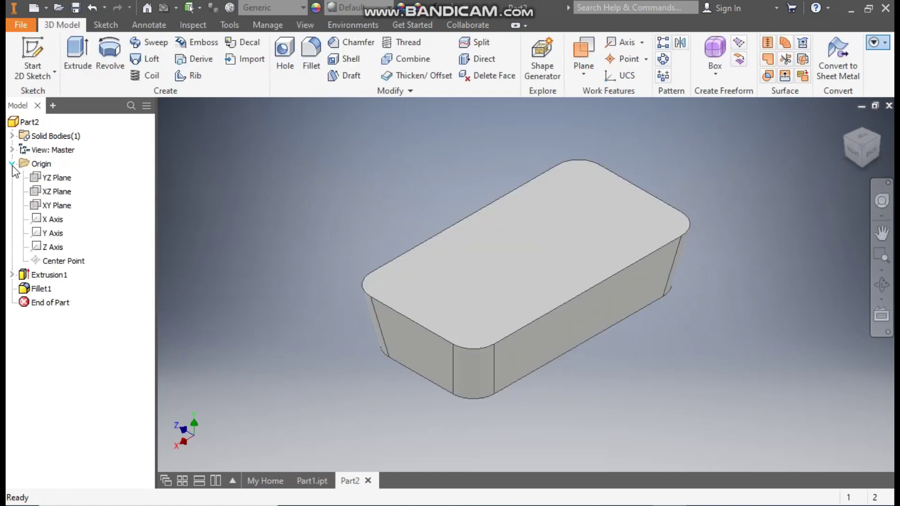
{"action": "left_click", "coordinate": [56, 206]}
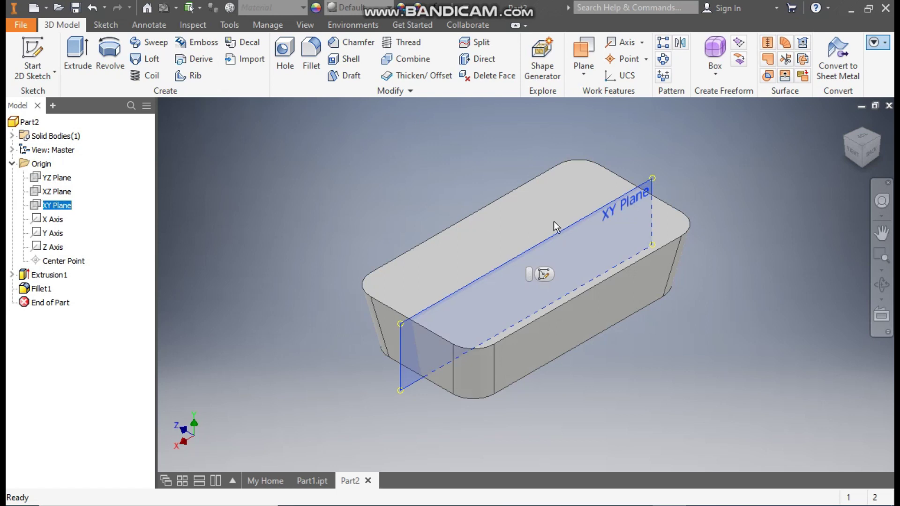
{"action": "left_click", "coordinate": [544, 275]}
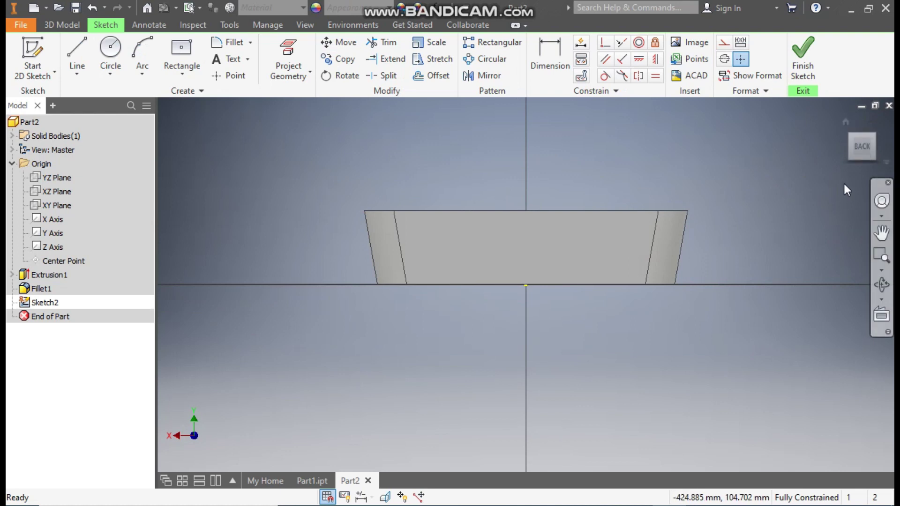
{"action": "left_click", "coordinate": [843, 145]}
{"action": "left_click", "coordinate": [843, 146]}
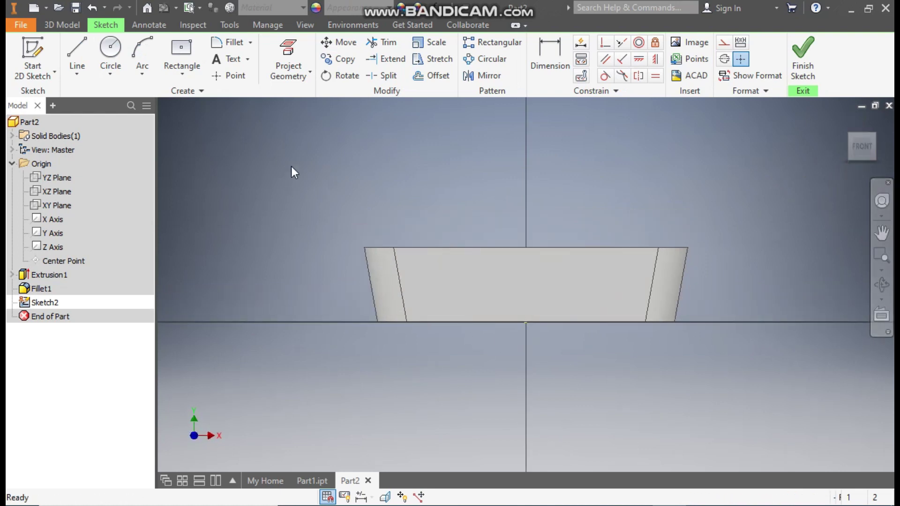
Step: Draw a closed four-line upside-down trapezoid straddling the box top
{"action": "left_click", "coordinate": [75, 43]}
{"action": "left_click", "coordinate": [417, 223]}
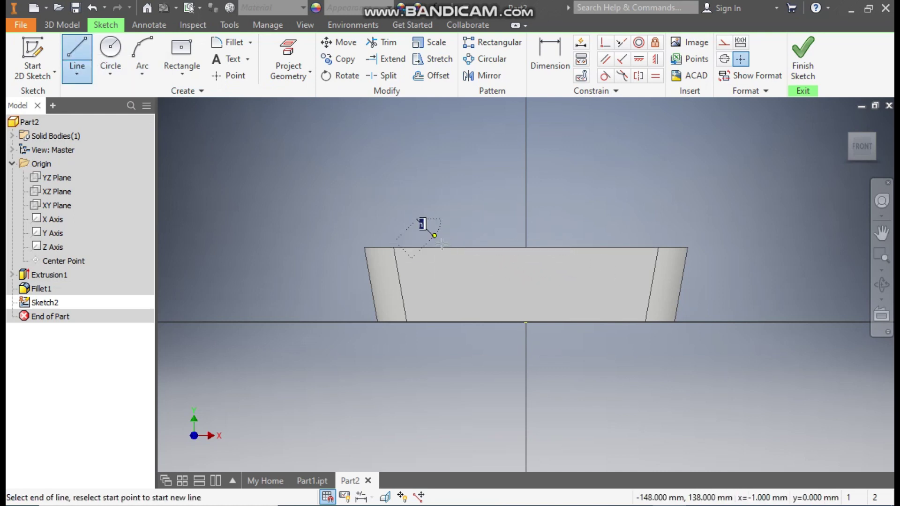
{"action": "left_click", "coordinate": [443, 276]}
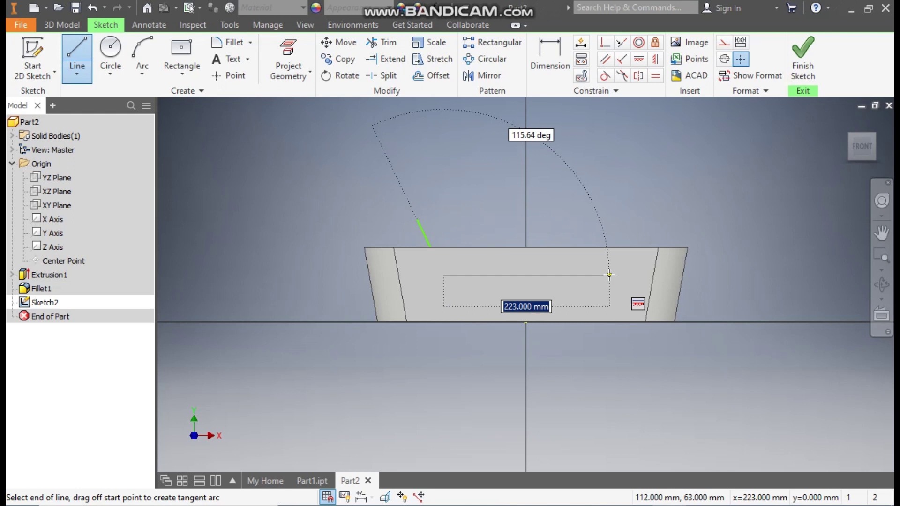
{"action": "left_click", "coordinate": [641, 217]}
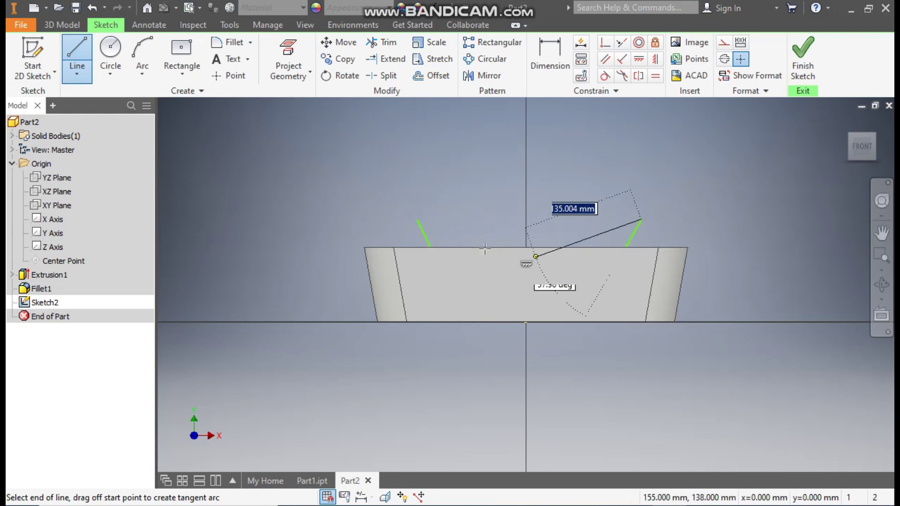
{"action": "left_click", "coordinate": [418, 219]}
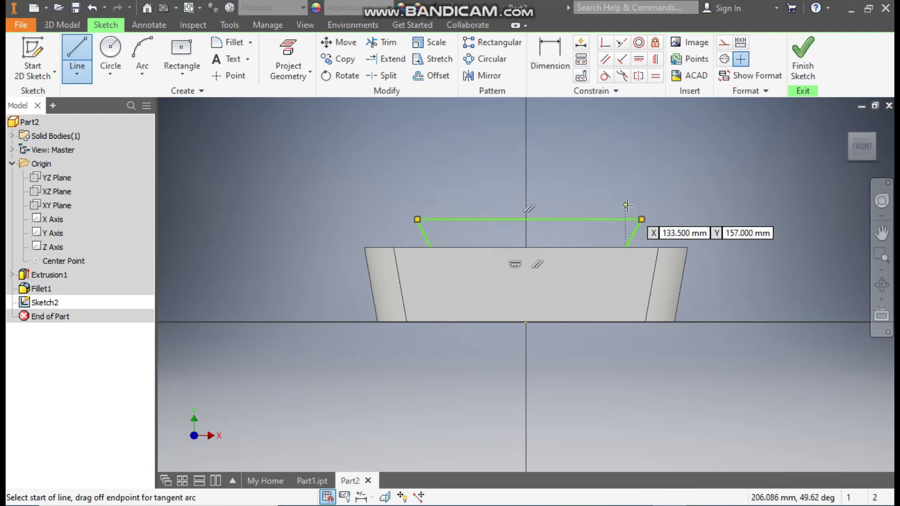
{"action": "key", "text": "Escape"}
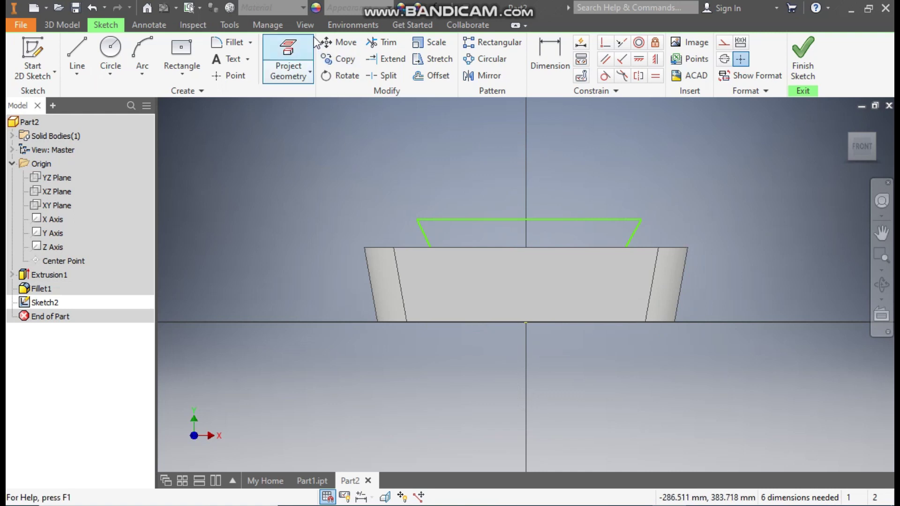
Step: Switch the visual style to Wireframe
{"action": "left_click", "coordinate": [301, 26]}
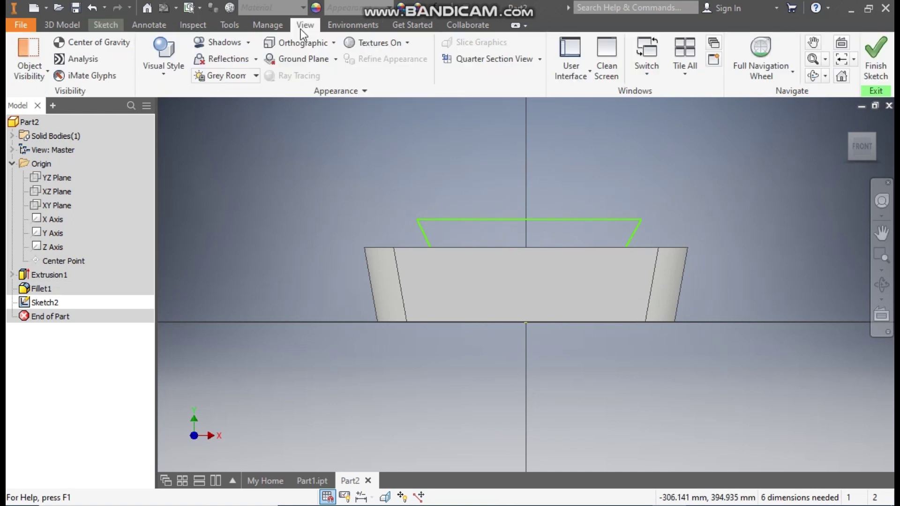
{"action": "left_click", "coordinate": [172, 75]}
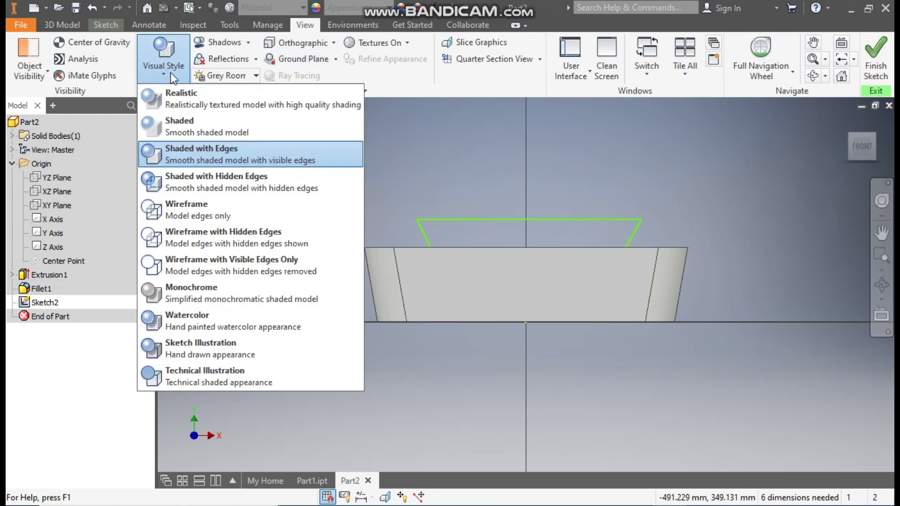
{"action": "left_click", "coordinate": [223, 207]}
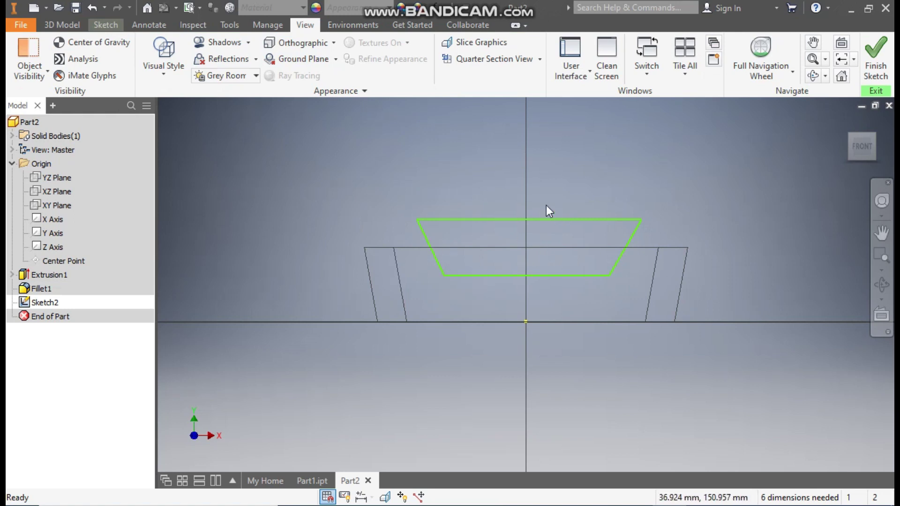
Step: Constrain the origin, bottom-edge midpoint and top-edge midpoint vertically in line
{"action": "left_click", "coordinate": [107, 27]}
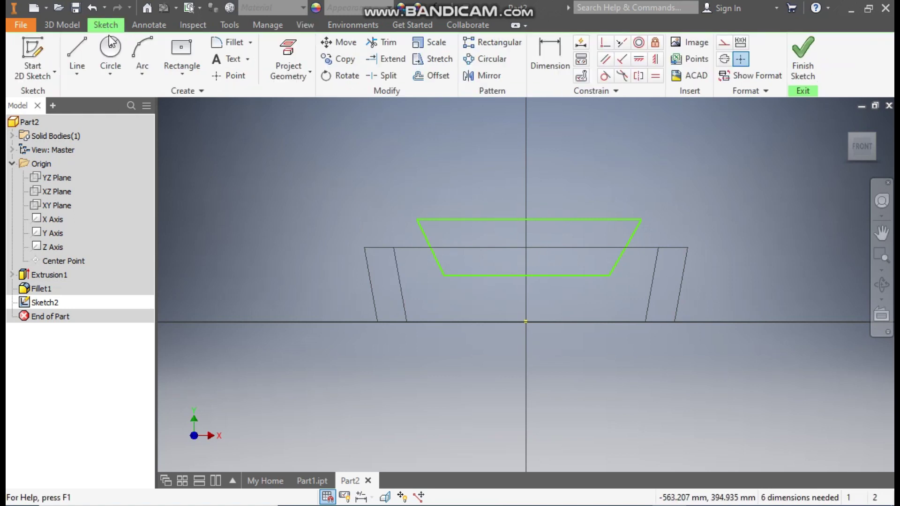
{"action": "left_click", "coordinate": [657, 61]}
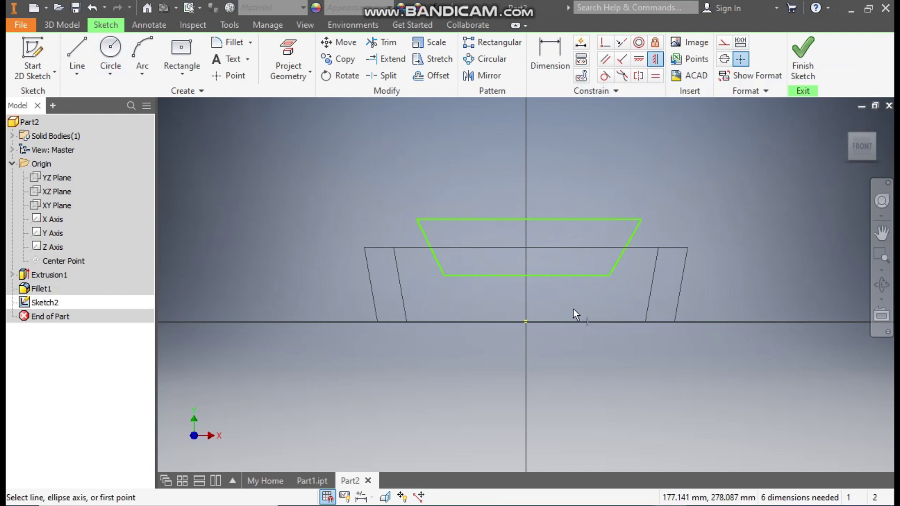
{"action": "left_click", "coordinate": [527, 322]}
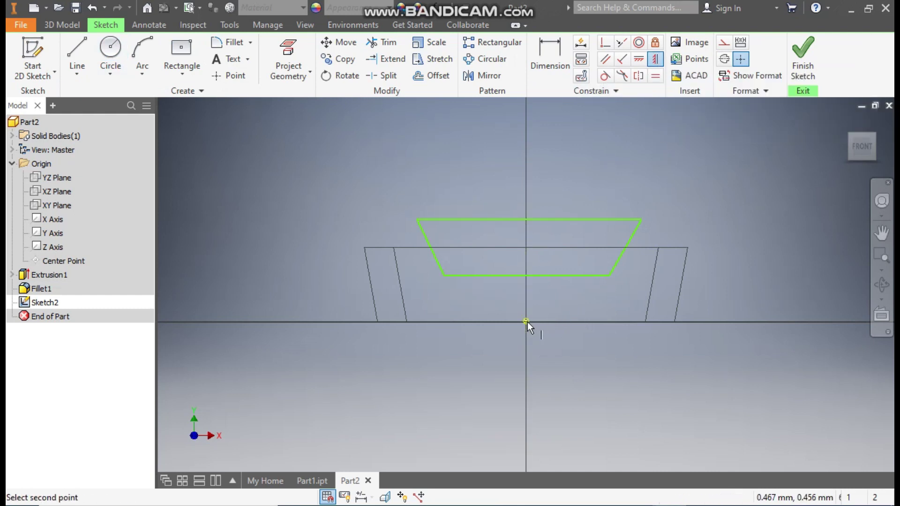
{"action": "left_click", "coordinate": [526, 275]}
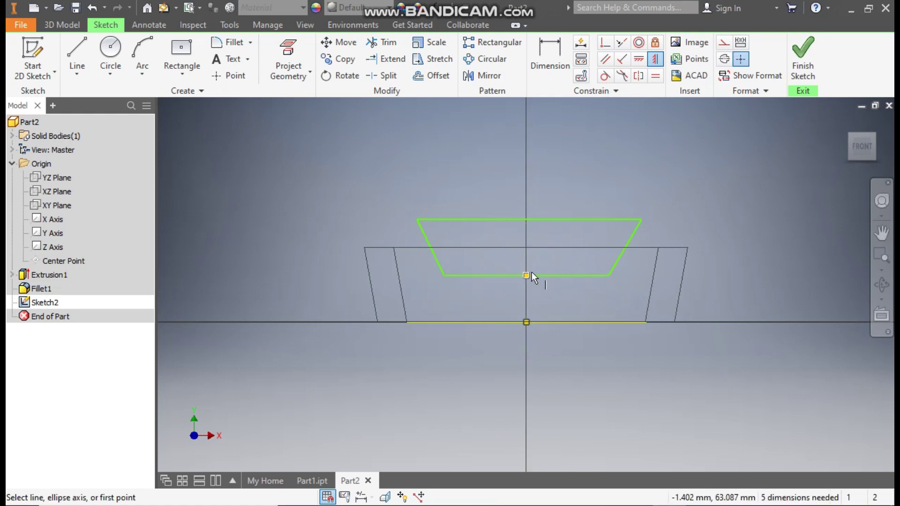
{"action": "left_click", "coordinate": [529, 219]}
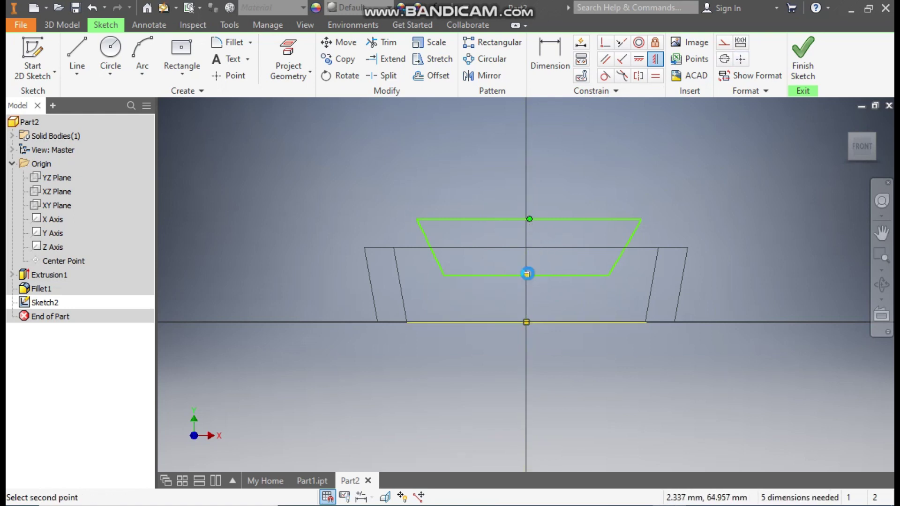
{"action": "left_click", "coordinate": [527, 274]}
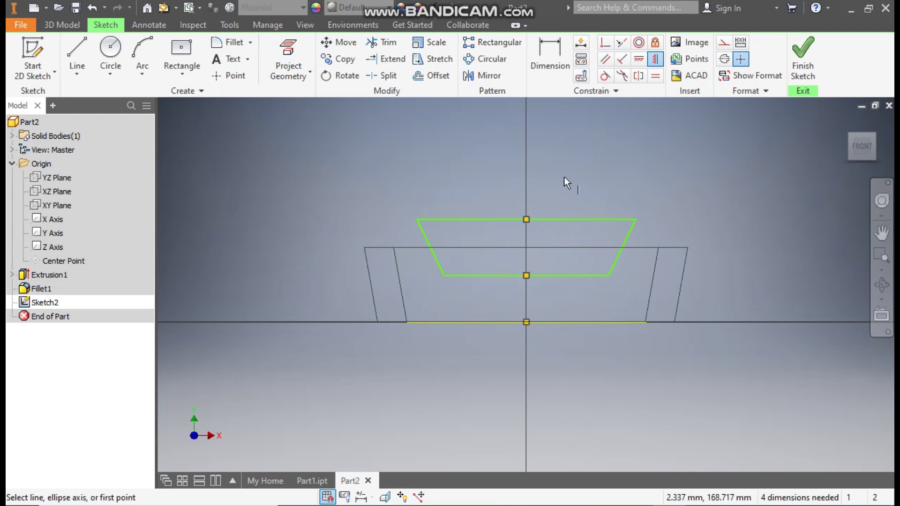
{"action": "key", "text": "Escape"}
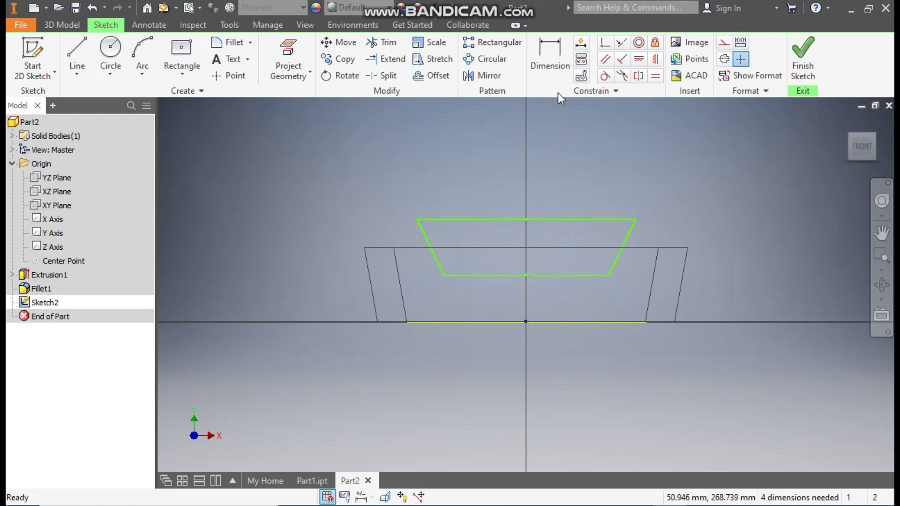
Step: Dimension the trapezoid's bottom edge to 250 mm
{"action": "key", "text": "d"}
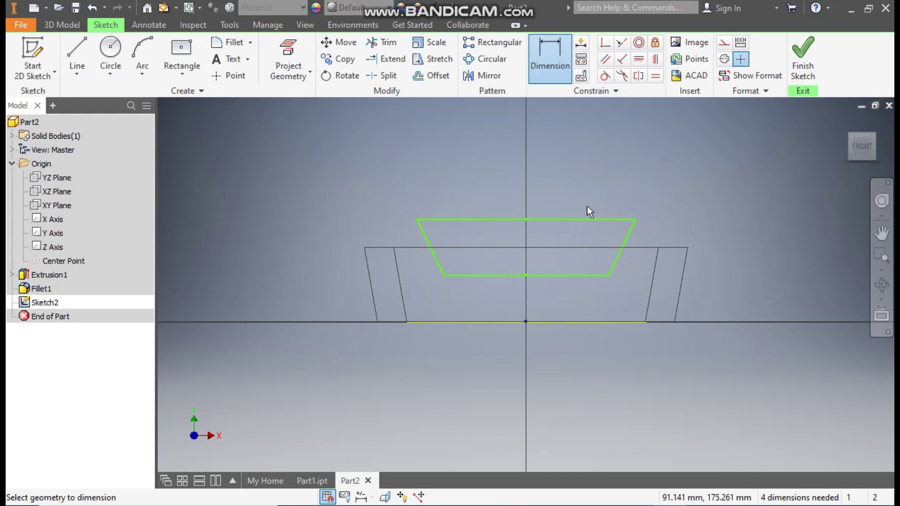
{"action": "left_click", "coordinate": [581, 276]}
{"action": "left_click", "coordinate": [572, 303]}
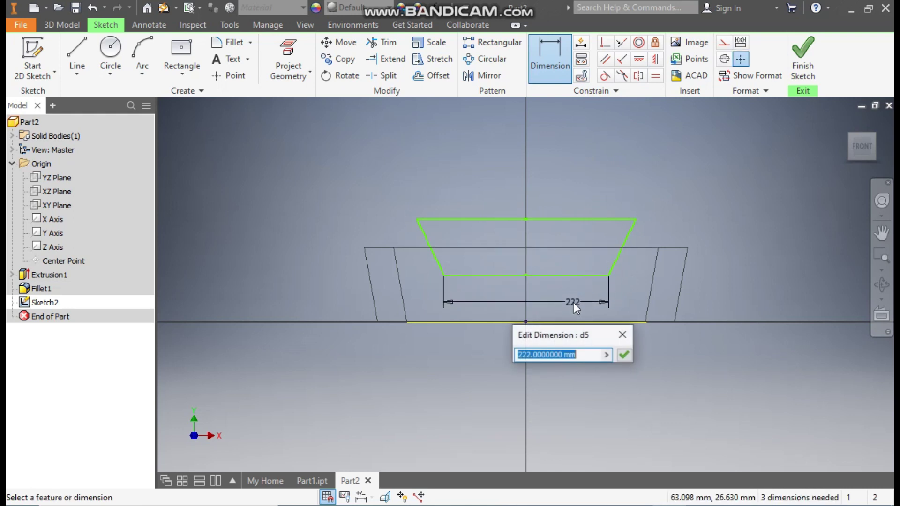
{"action": "type", "text": "250"}
{"action": "key", "text": "Return"}
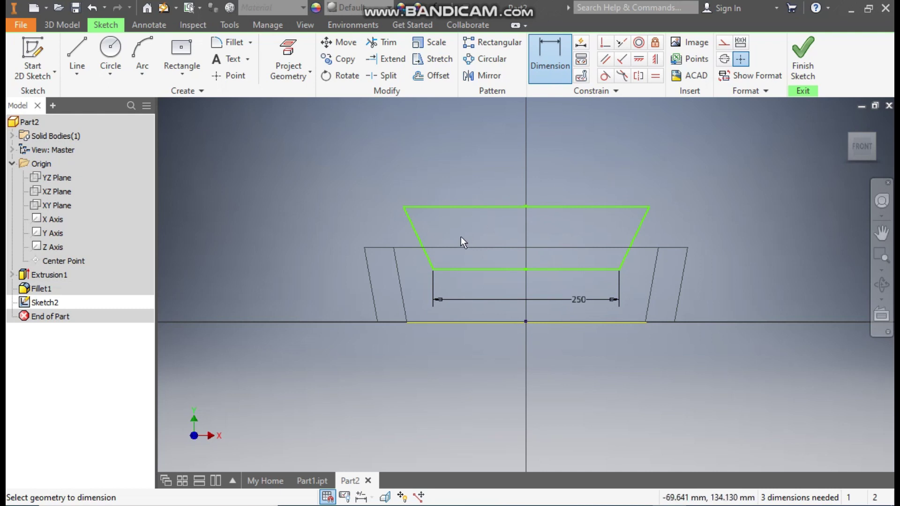
Step: Set the left side angle to 120°, discarding the redundant right-side angle
{"action": "left_click", "coordinate": [423, 246]}
{"action": "left_click", "coordinate": [466, 270]}
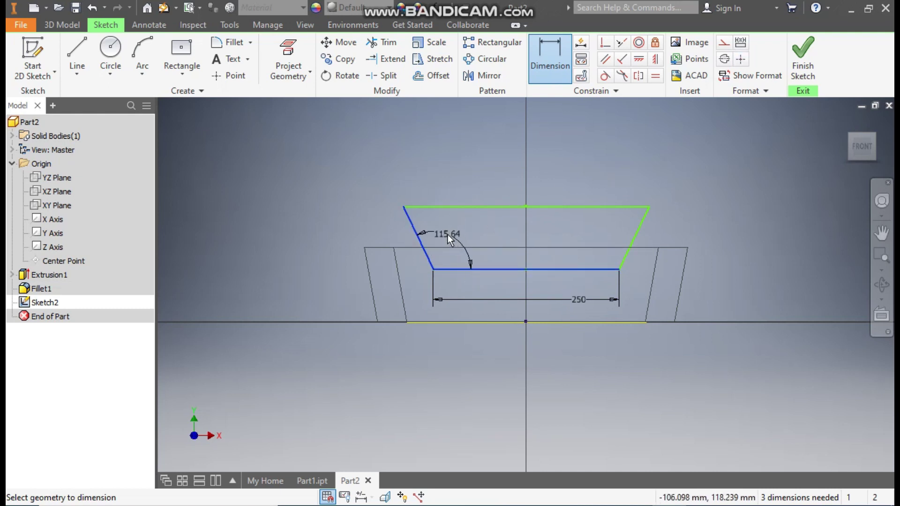
{"action": "left_click", "coordinate": [478, 242]}
{"action": "type", "text": "120"}
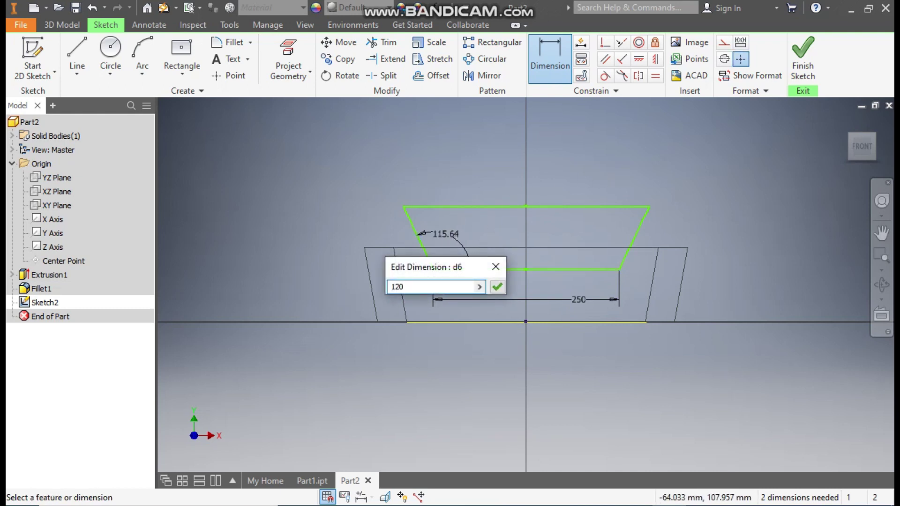
{"action": "key", "text": "Return"}
{"action": "left_click", "coordinate": [598, 269]}
{"action": "left_click", "coordinate": [639, 235]}
{"action": "left_click", "coordinate": [617, 238]}
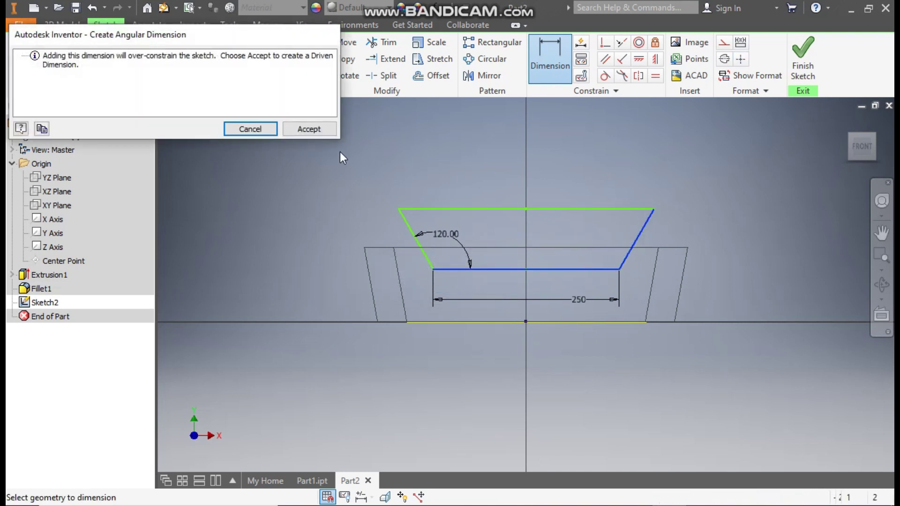
{"action": "left_click", "coordinate": [244, 129]}
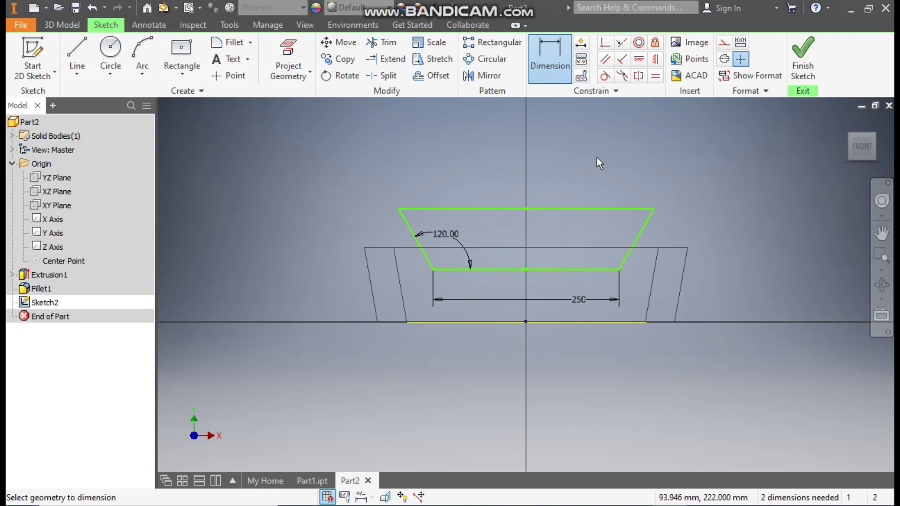
Step: Place the trapezoid's bottom 80 mm above the base and make it 50 mm tall
{"action": "left_click", "coordinate": [567, 269]}
{"action": "left_click", "coordinate": [573, 322]}
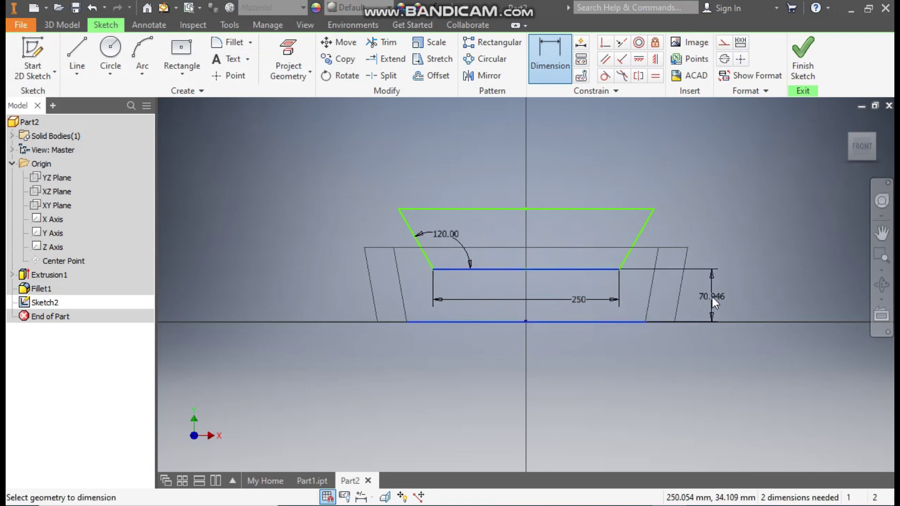
{"action": "left_click", "coordinate": [712, 297]}
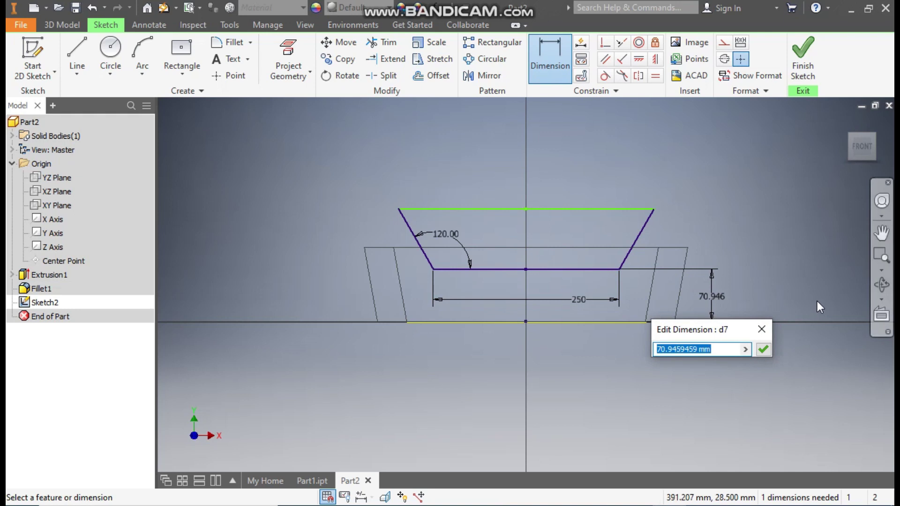
{"action": "type", "text": "80"}
{"action": "key", "text": "Return"}
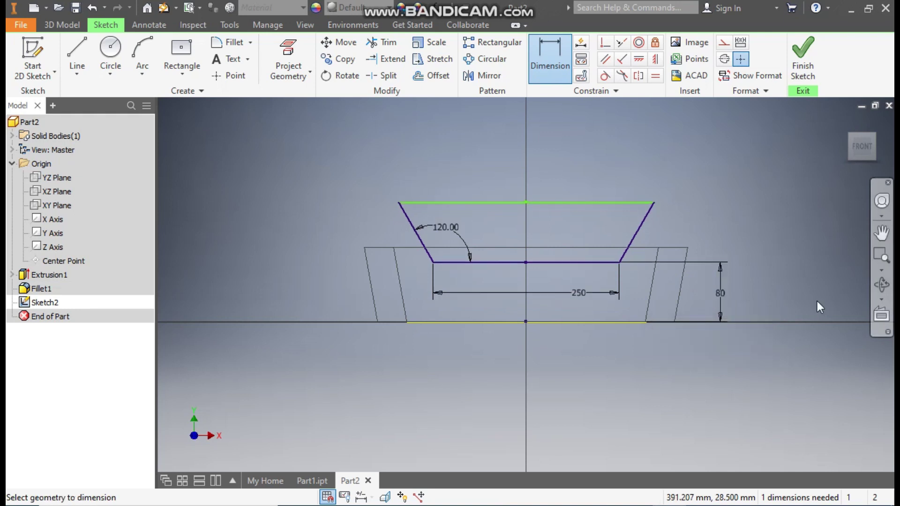
{"action": "left_click", "coordinate": [575, 260]}
{"action": "left_click", "coordinate": [582, 202]}
{"action": "left_click", "coordinate": [582, 224]}
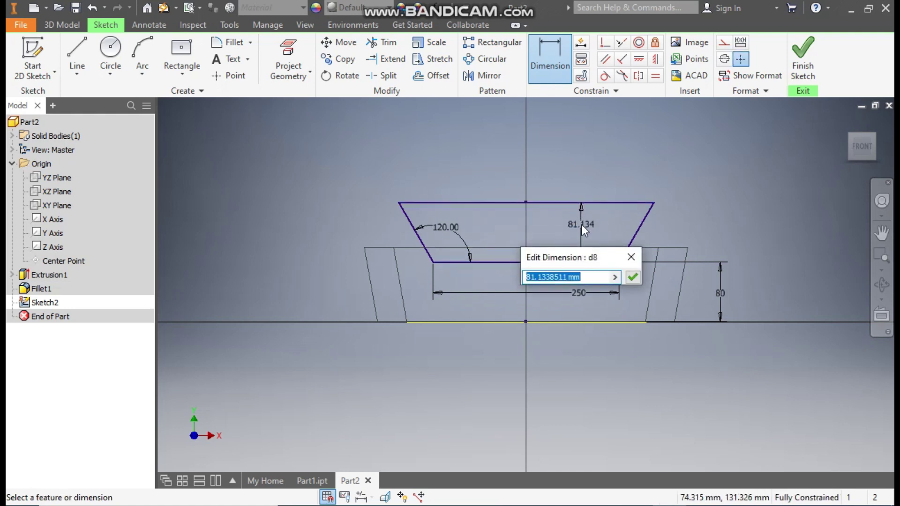
{"action": "type", "text": "50"}
{"action": "key", "text": "Return"}
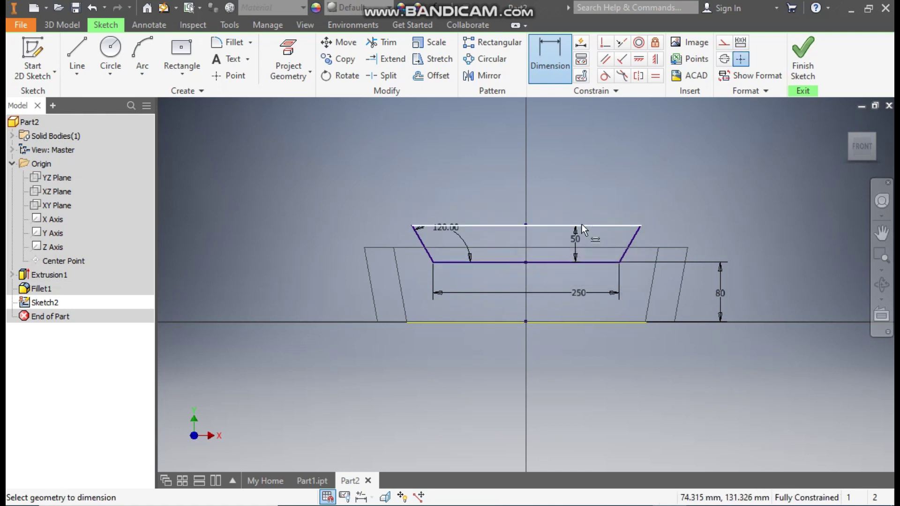
{"action": "key", "text": "Escape"}
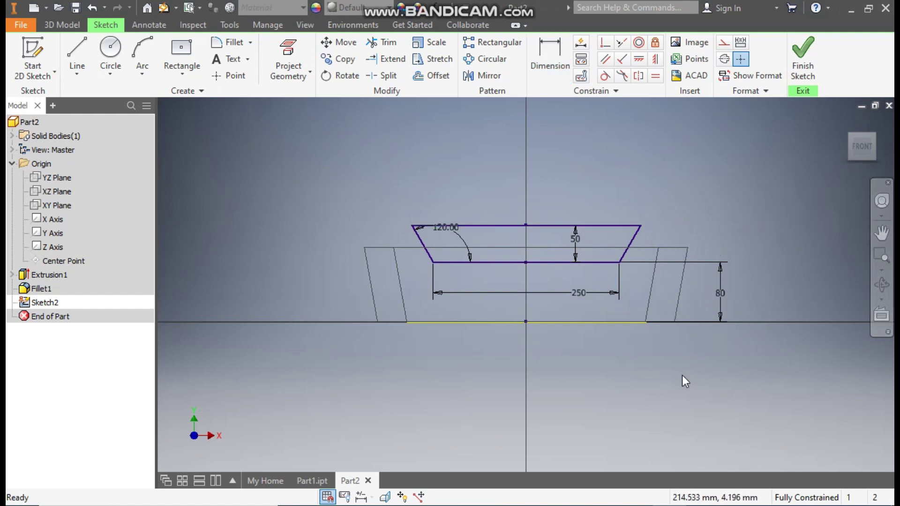
{"action": "left_click", "coordinate": [592, 323]}
Step: Make the projected base line construction geometry and finish the sketch
{"action": "left_click", "coordinate": [724, 42]}
{"action": "left_click", "coordinate": [748, 162]}
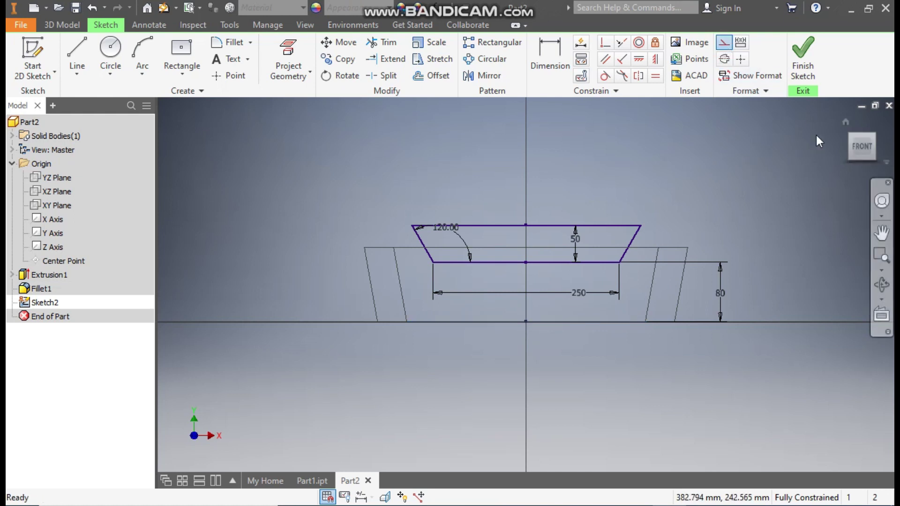
{"action": "left_click", "coordinate": [803, 57]}
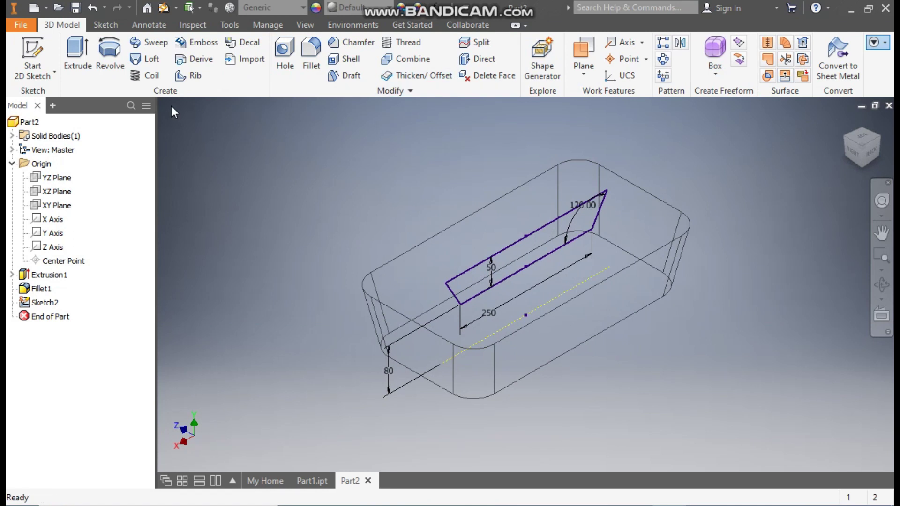
Step: Cut-extrude the trapezoid flipped, through All, with Shaded with Edges display
{"action": "left_click", "coordinate": [79, 50]}
{"action": "left_click", "coordinate": [192, 175]}
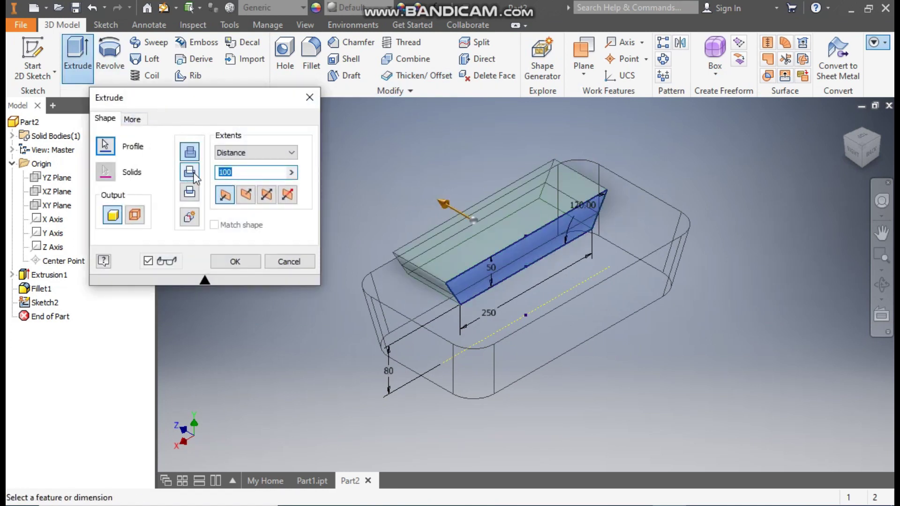
{"action": "left_click", "coordinate": [267, 195]}
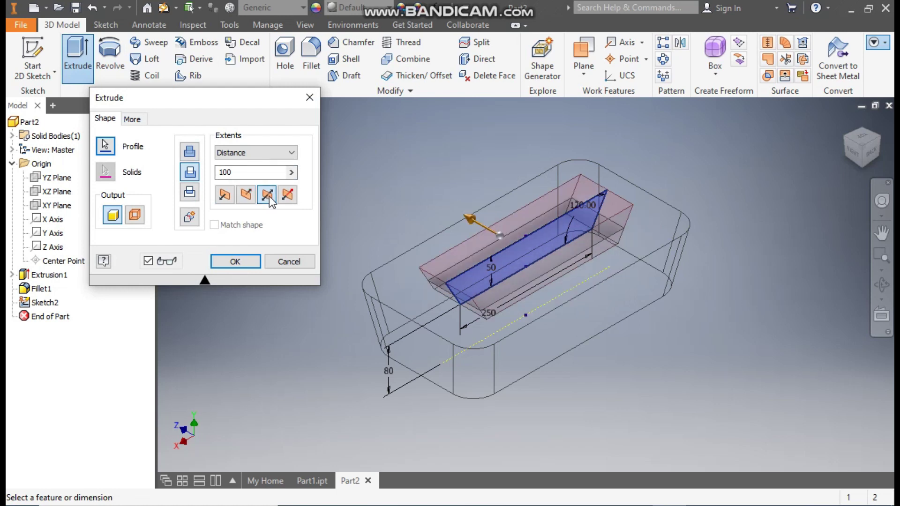
{"action": "left_click", "coordinate": [305, 24]}
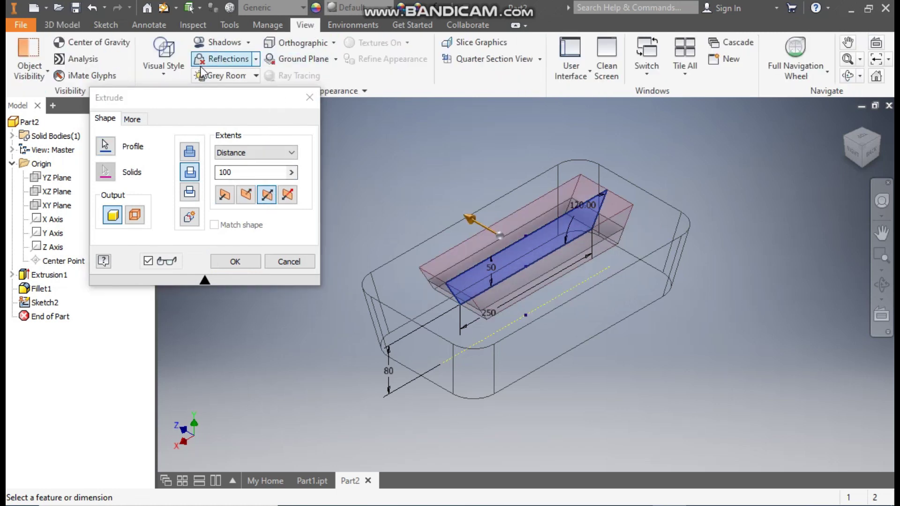
{"action": "left_click", "coordinate": [171, 72]}
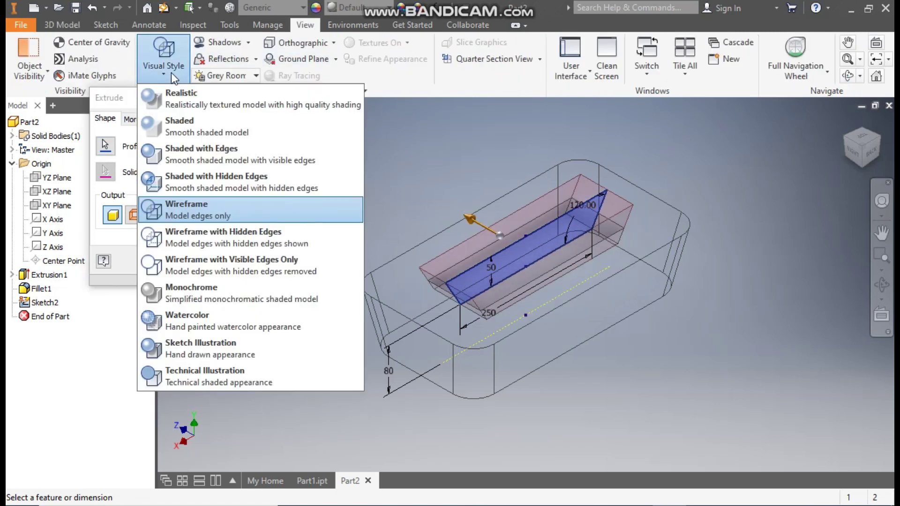
{"action": "left_click", "coordinate": [198, 150]}
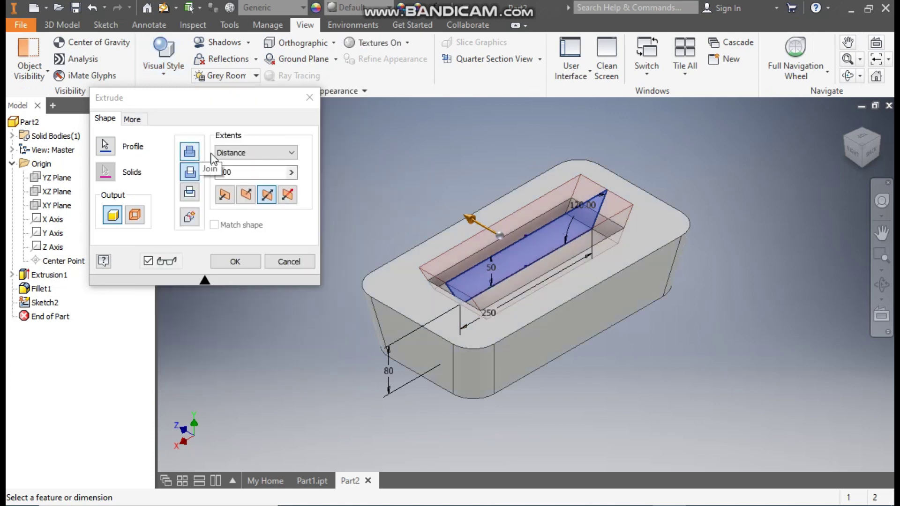
{"action": "left_click", "coordinate": [244, 156]}
{"action": "left_click", "coordinate": [235, 198]}
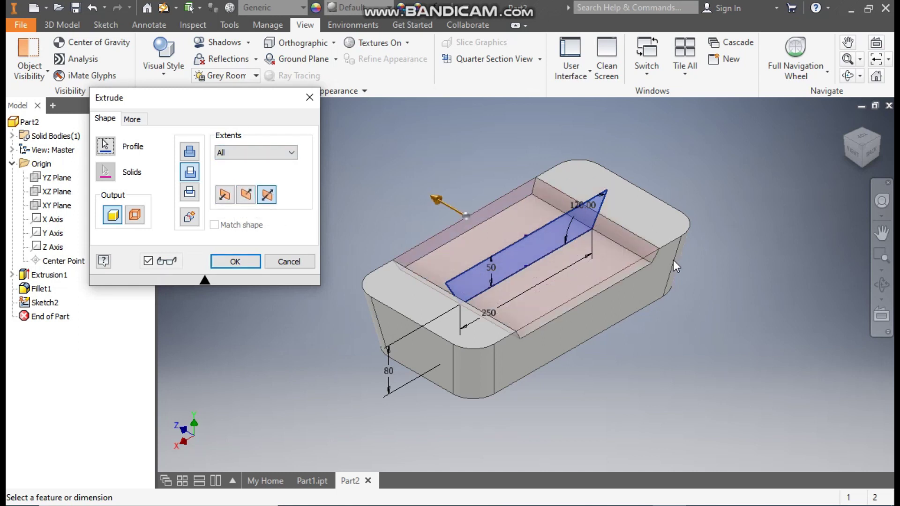
{"action": "left_click", "coordinate": [249, 264]}
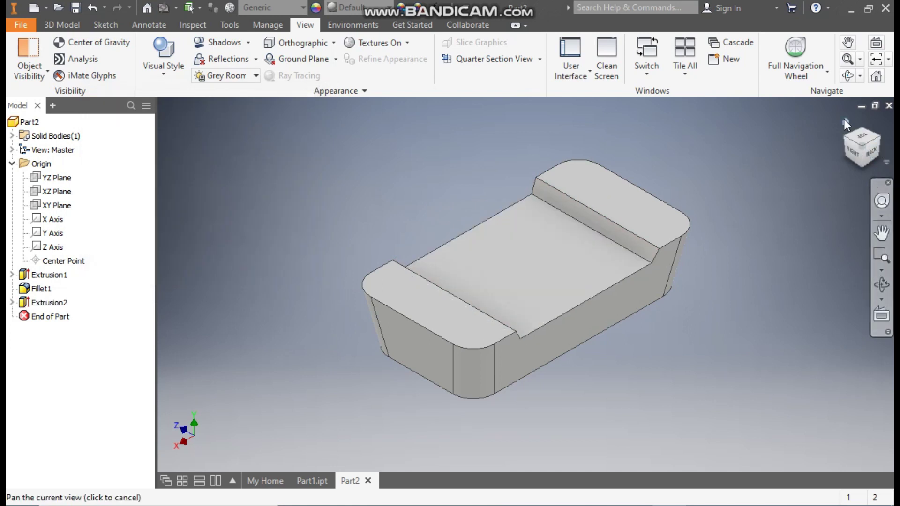
Step: Fillet the two front and two back groove edges at 20 mm radius
{"action": "left_click", "coordinate": [844, 119]}
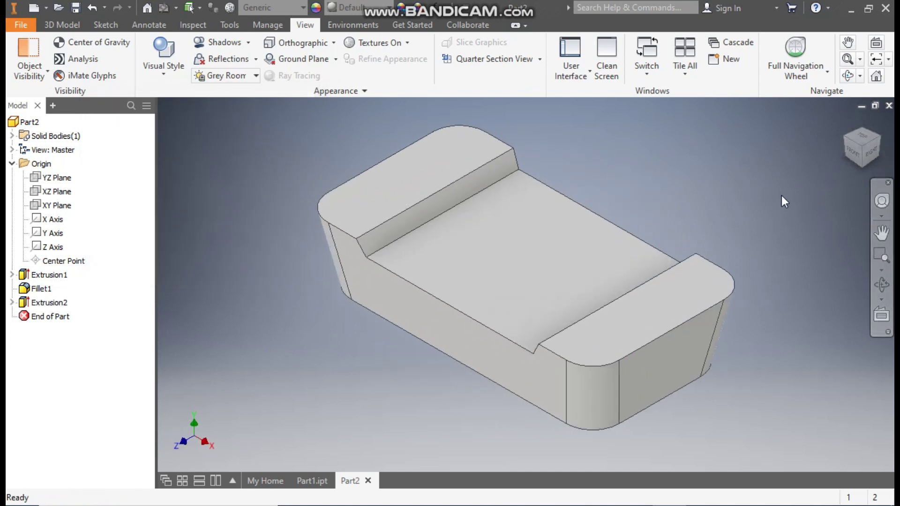
{"action": "left_click", "coordinate": [497, 181]}
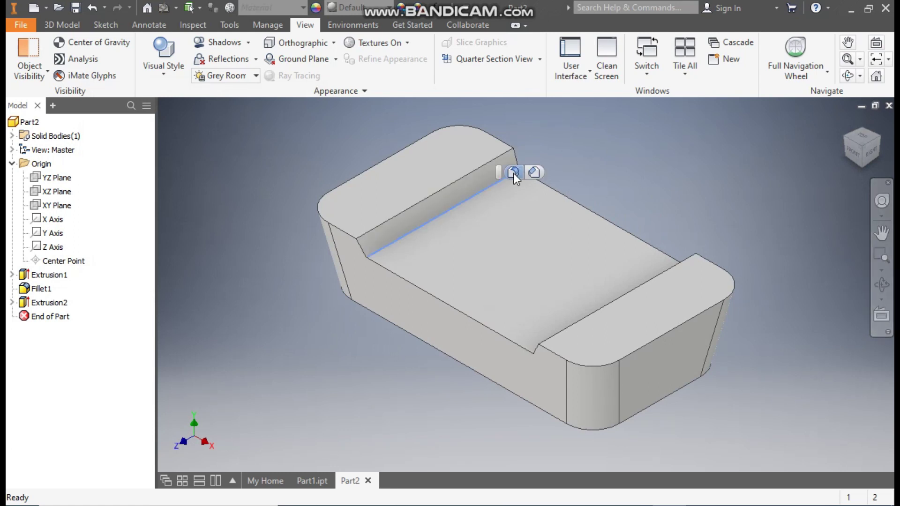
{"action": "left_click", "coordinate": [514, 173]}
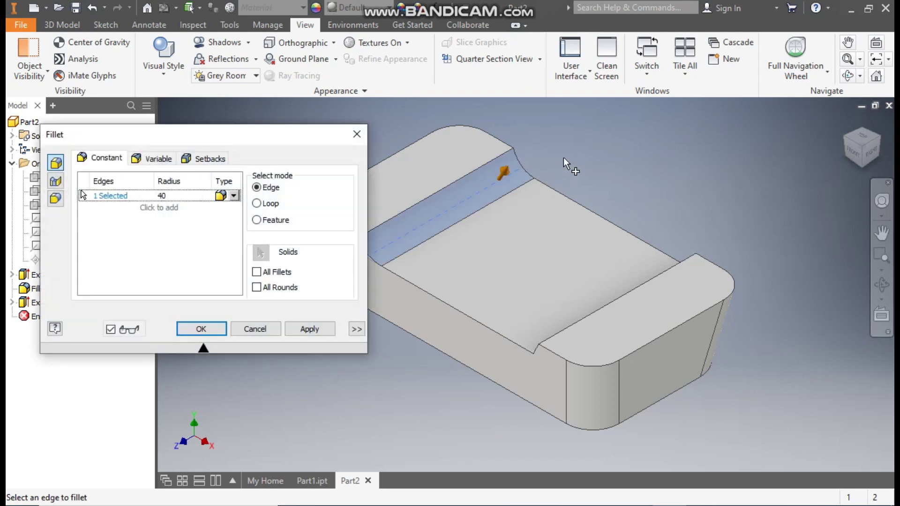
{"action": "left_click", "coordinate": [177, 197]}
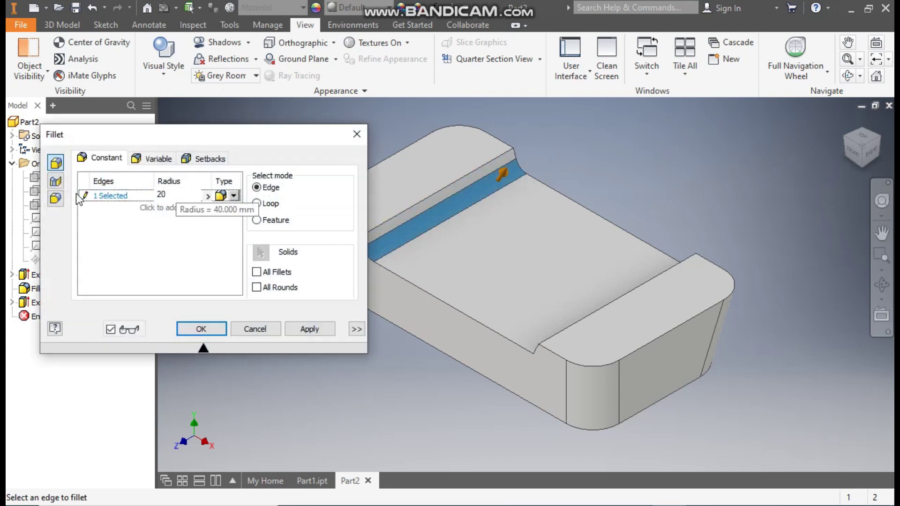
{"action": "left_click_drag", "start_coordinate": [236, 135], "coordinate": [158, 134]}
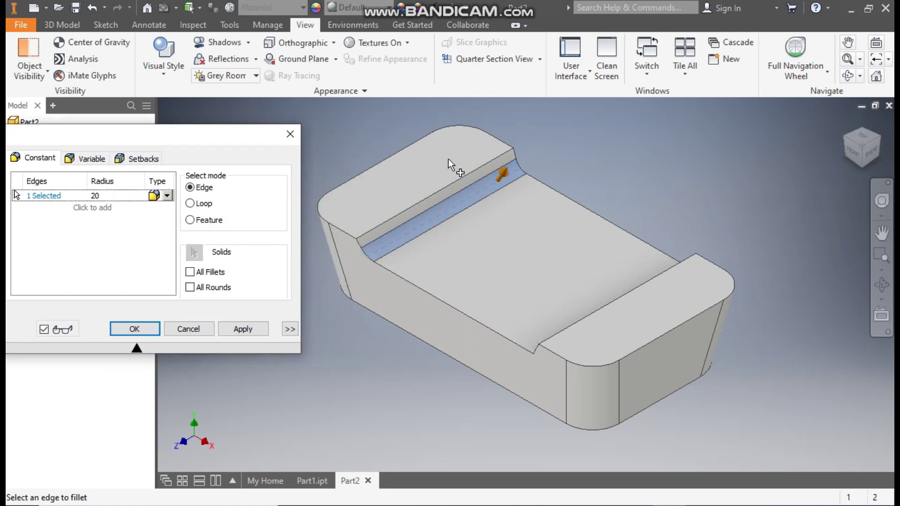
{"action": "left_click", "coordinate": [437, 190]}
{"action": "left_click", "coordinate": [842, 137]}
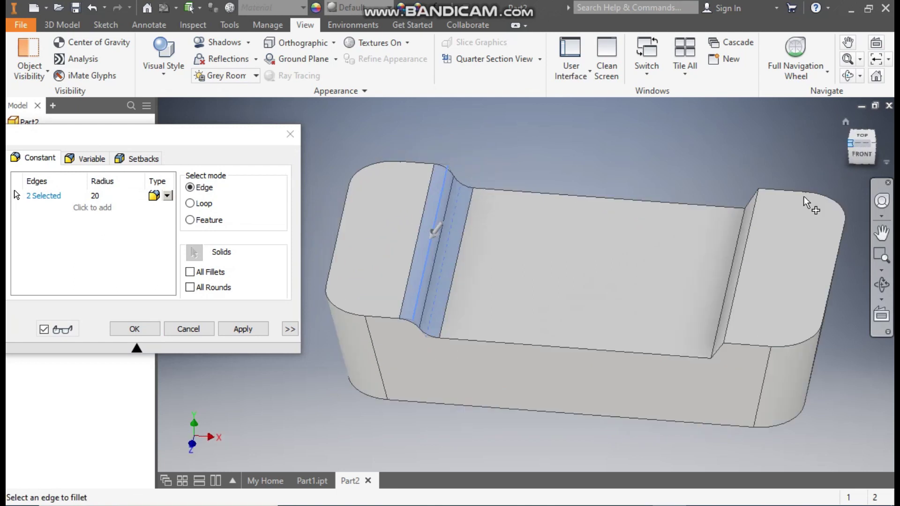
{"action": "left_click", "coordinate": [656, 211]}
{"action": "left_click", "coordinate": [669, 202]}
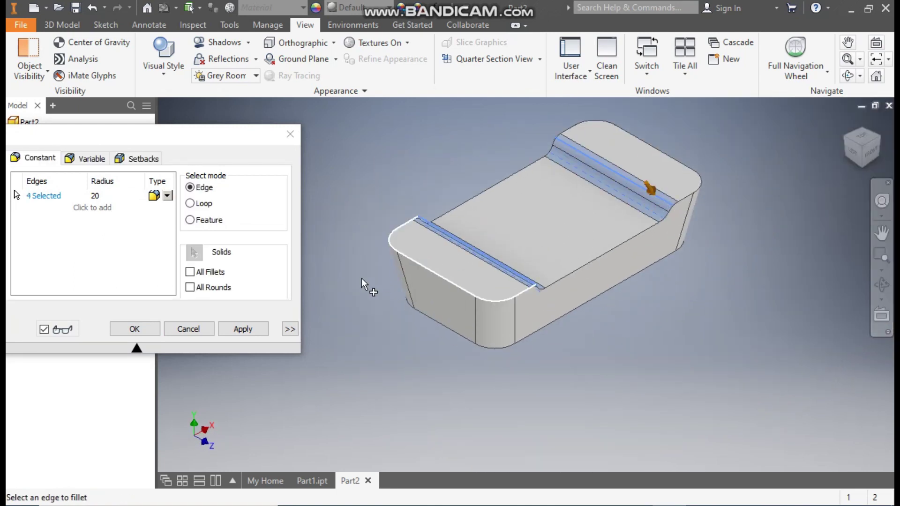
{"action": "left_click", "coordinate": [253, 327]}
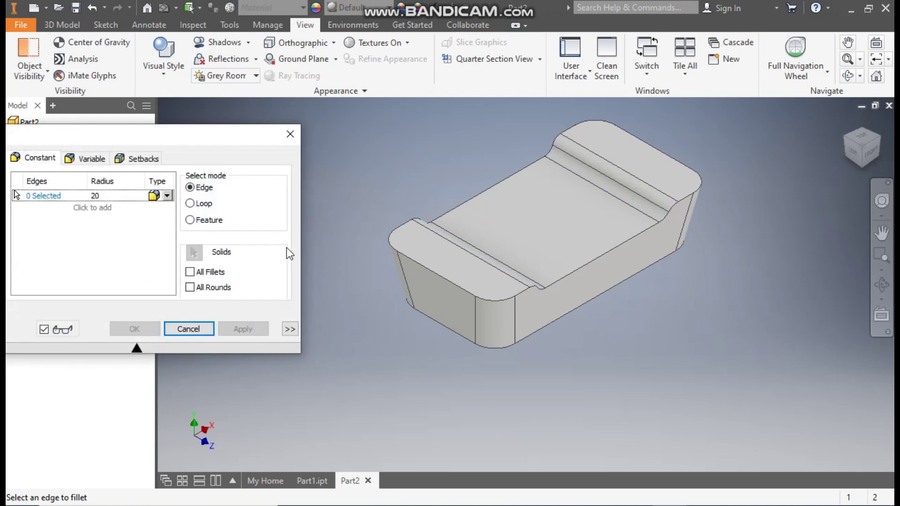
{"action": "left_click", "coordinate": [288, 137]}
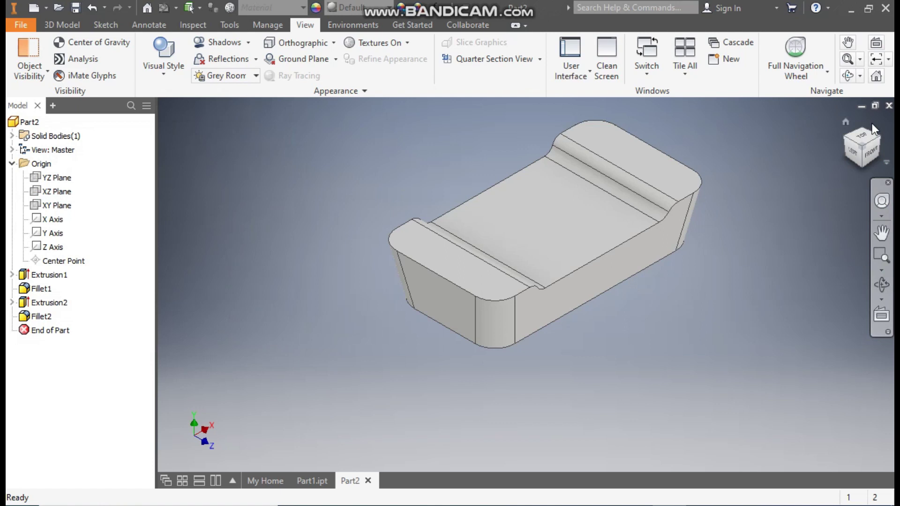
Step: Shell the filleted block with a 2 mm wall, removing the top face to open it
{"action": "left_click", "coordinate": [846, 123]}
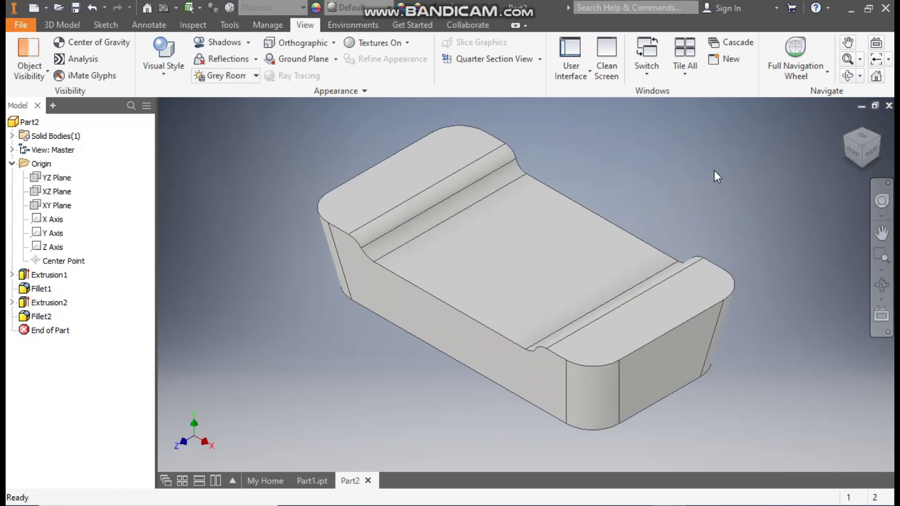
{"action": "left_click", "coordinate": [57, 26]}
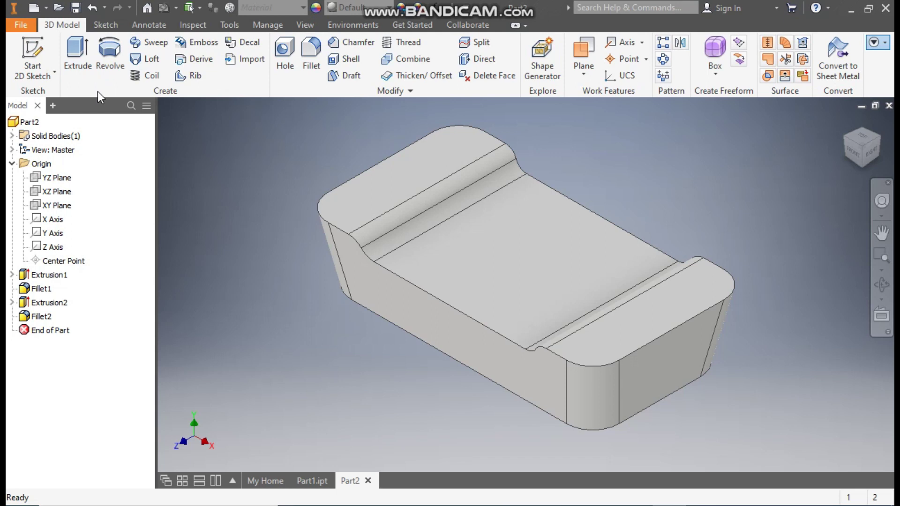
{"action": "left_click", "coordinate": [344, 60]}
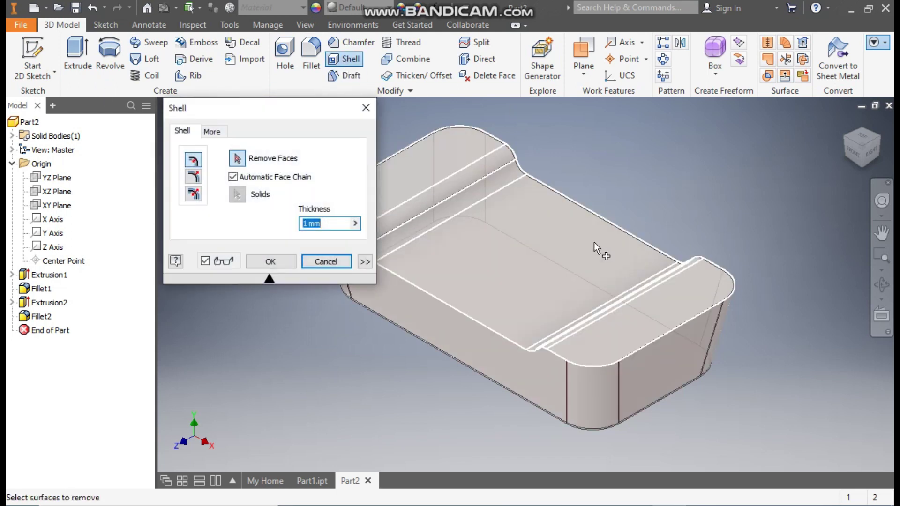
{"action": "middle_click_drag", "start_coordinate": [618, 175], "coordinate": [697, 185]}
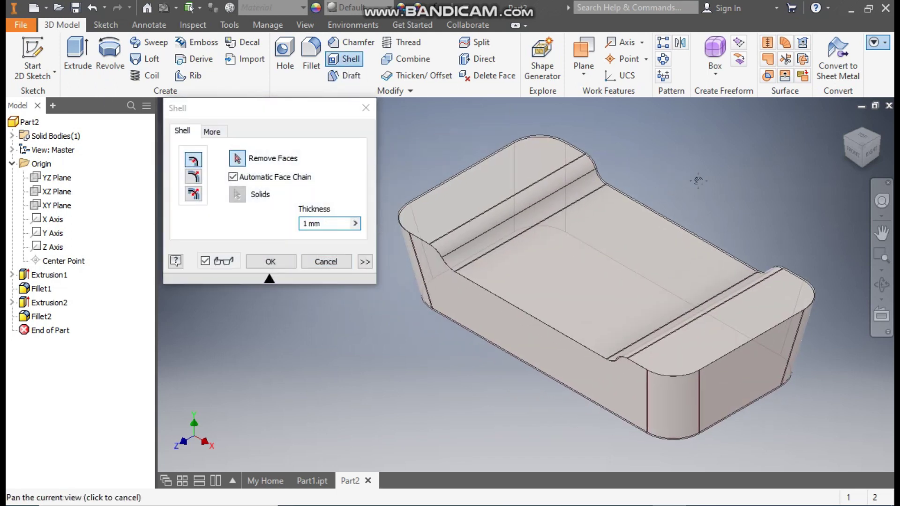
{"action": "left_click", "coordinate": [528, 184]}
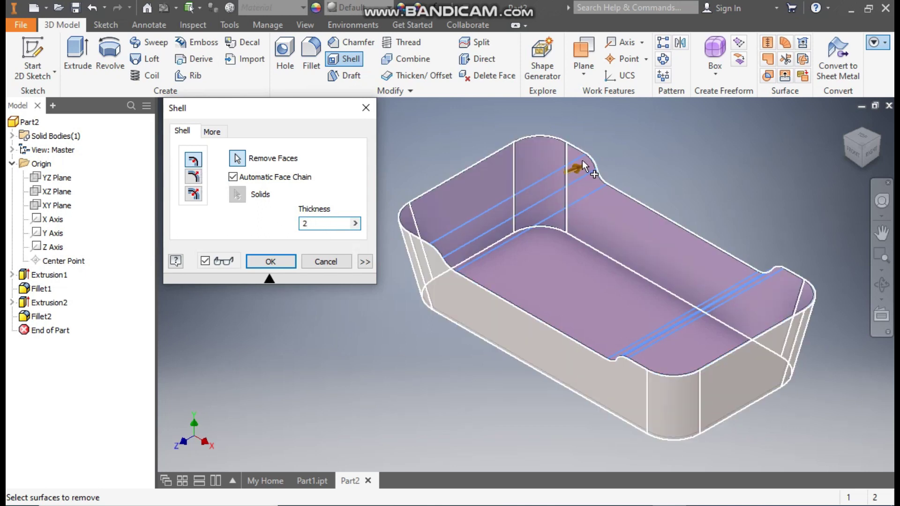
{"action": "scroll", "coordinate": [575, 169], "scroll_direction": "up", "scroll_amount": 4}
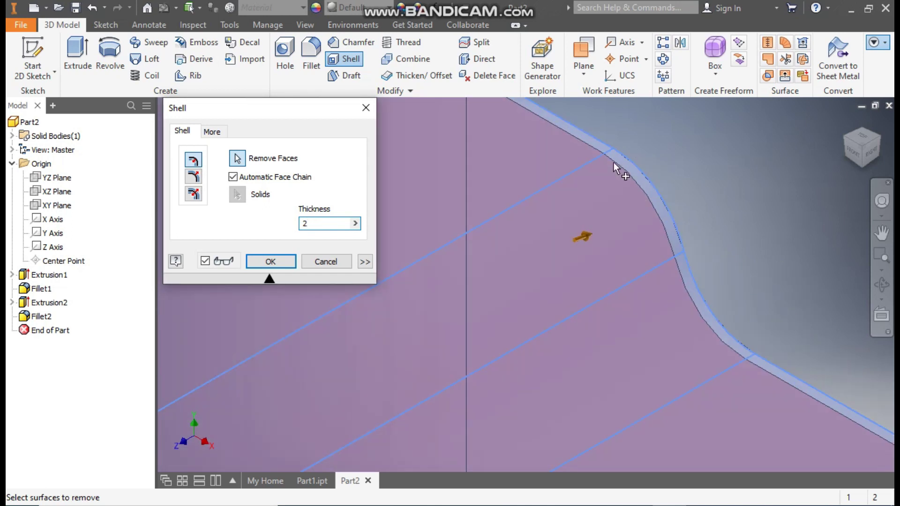
{"action": "scroll", "coordinate": [629, 165], "scroll_direction": "down", "scroll_amount": 5}
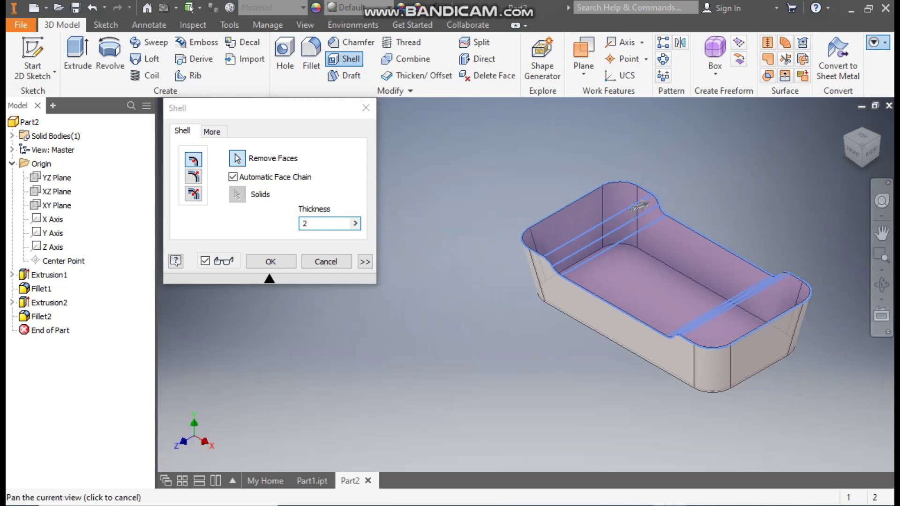
{"action": "scroll", "coordinate": [567, 227], "scroll_direction": "up", "scroll_amount": 1}
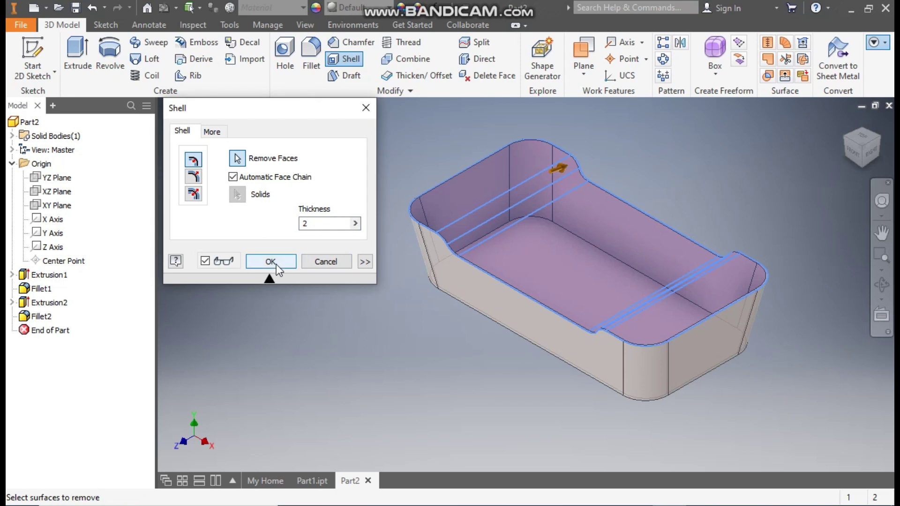
{"action": "left_click", "coordinate": [277, 264]}
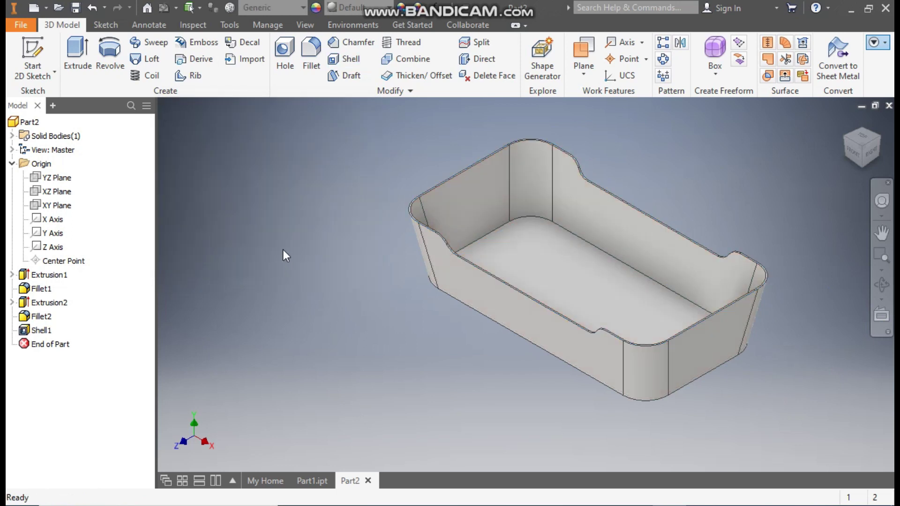
{"action": "left_click", "coordinate": [312, 481]}
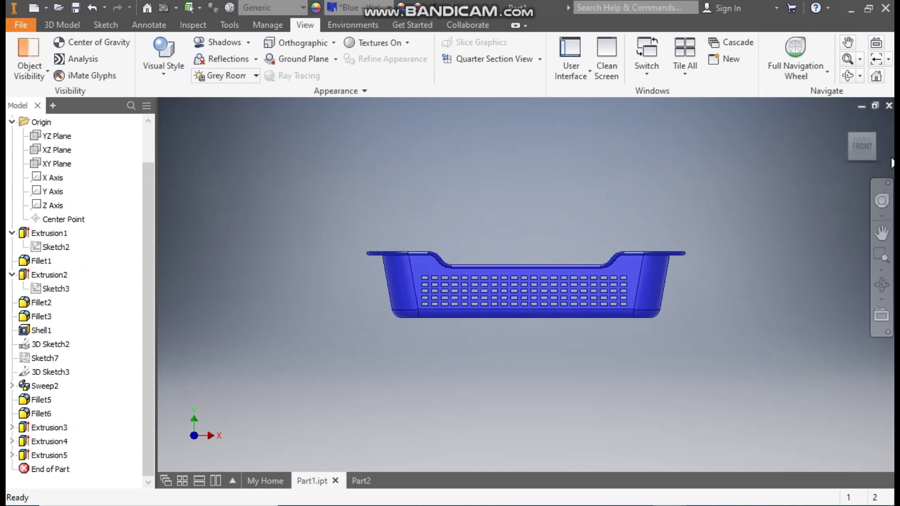
{"action": "left_click", "coordinate": [848, 132]}
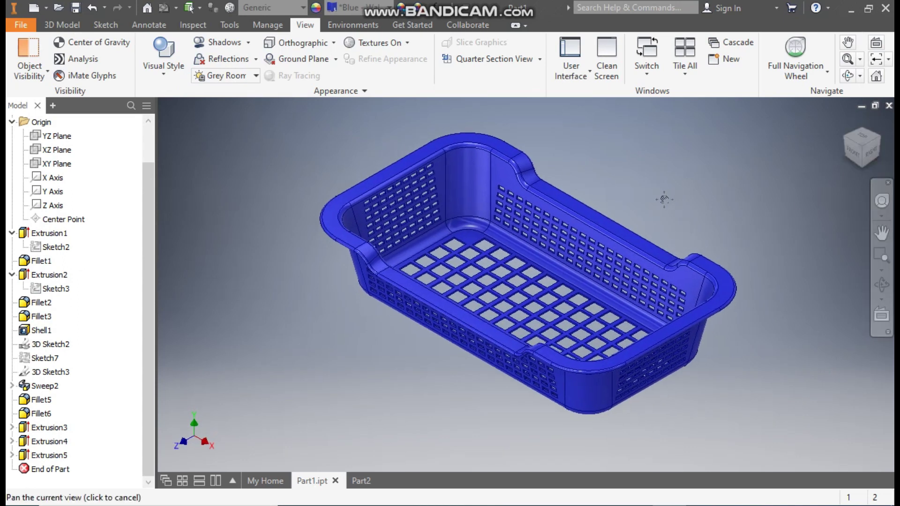
{"action": "scroll", "coordinate": [664, 200], "scroll_direction": "down", "scroll_amount": 2}
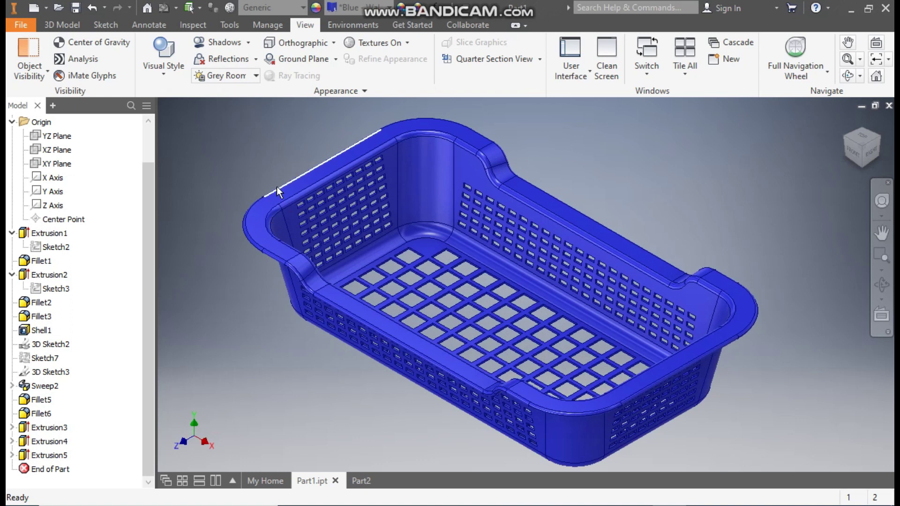
{"action": "left_click", "coordinate": [360, 482]}
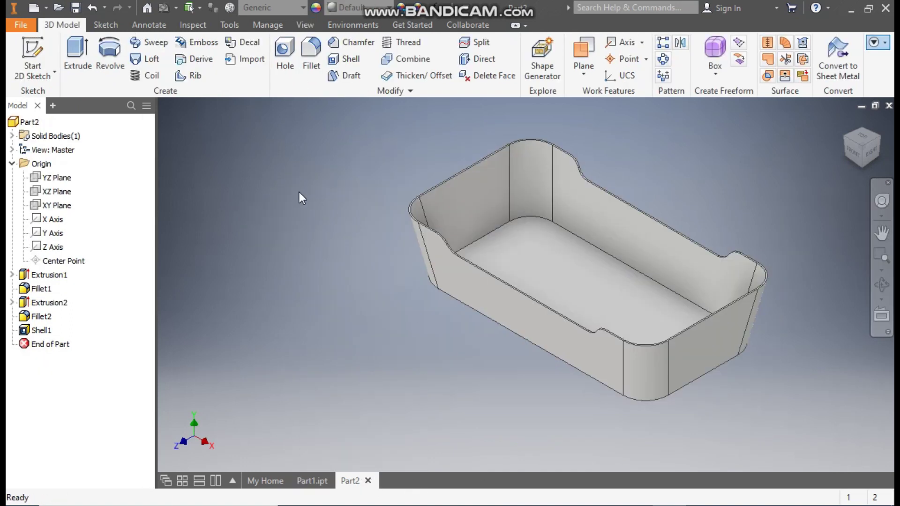
Step: Start a 3D sketch and include the straight top rim edge, corner arc and lower S-curve edge
{"action": "left_click", "coordinate": [35, 73]}
{"action": "left_click", "coordinate": [32, 126]}
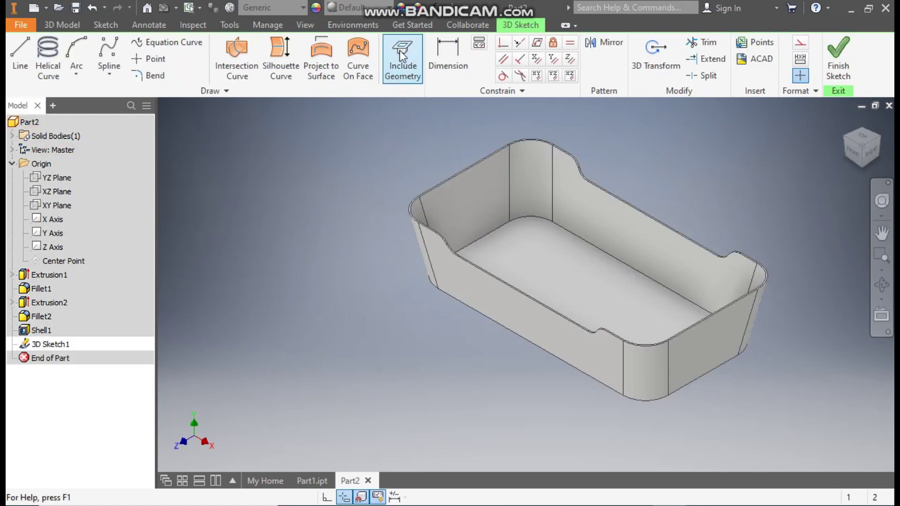
{"action": "left_click", "coordinate": [401, 54]}
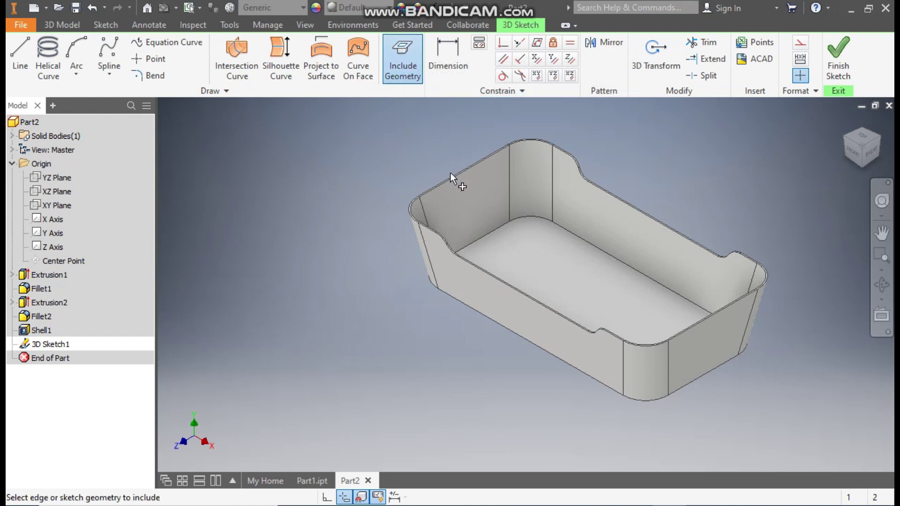
{"action": "scroll", "coordinate": [451, 173], "scroll_direction": "up", "scroll_amount": 5}
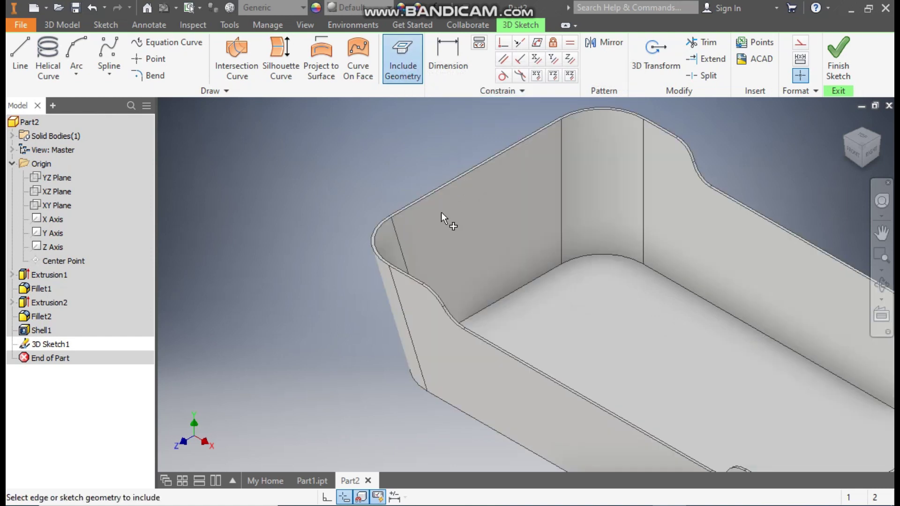
{"action": "left_click", "coordinate": [448, 178]}
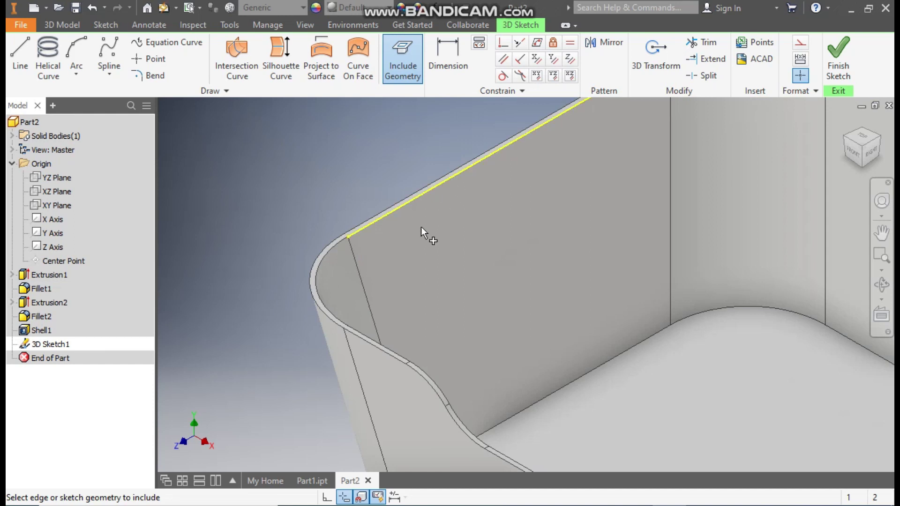
{"action": "left_click", "coordinate": [337, 245]}
{"action": "left_click", "coordinate": [432, 381]}
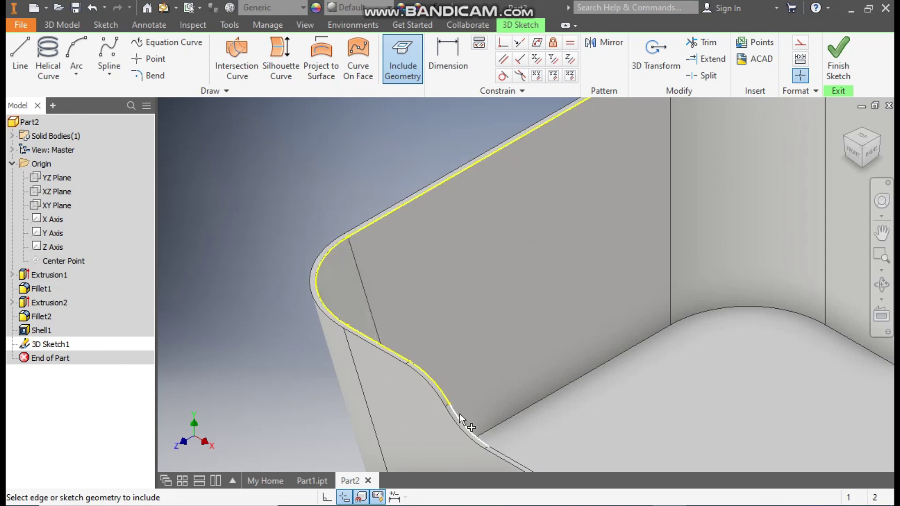
Step: Include the rim's hump edge, the sloped edge after it and the long lower curved edge
{"action": "middle_click_drag", "start_coordinate": [416, 379], "coordinate": [307, 207]}
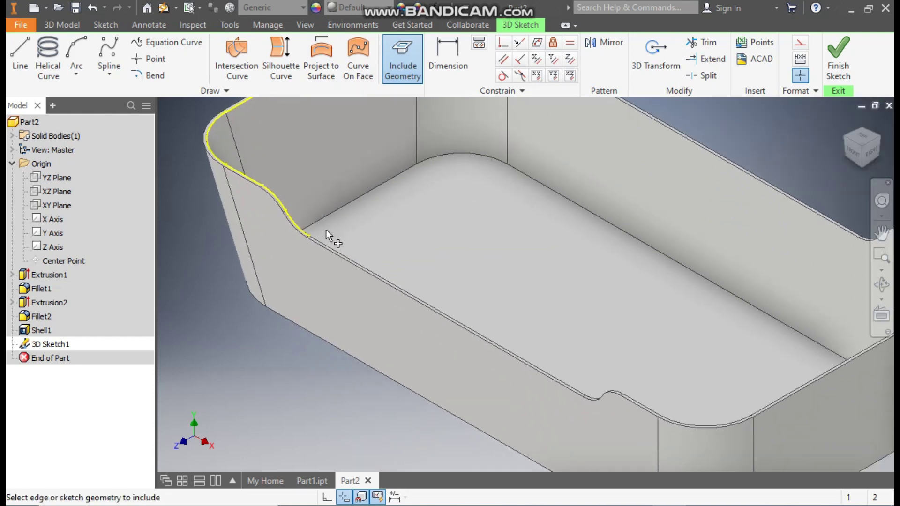
{"action": "scroll", "coordinate": [326, 230], "scroll_direction": "down", "scroll_amount": 2}
{"action": "scroll", "coordinate": [328, 230], "scroll_direction": "up", "scroll_amount": 3}
{"action": "scroll", "coordinate": [511, 333], "scroll_direction": "down", "scroll_amount": 3}
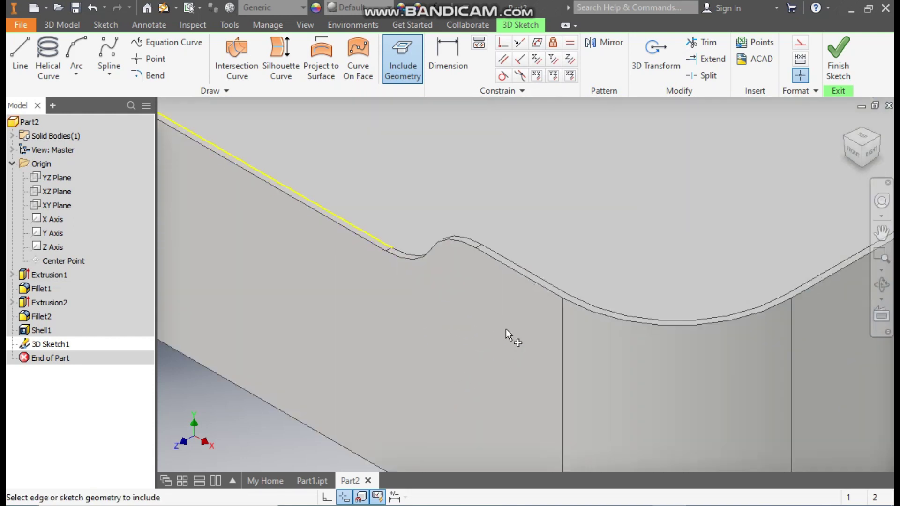
{"action": "left_click", "coordinate": [459, 235]}
{"action": "left_click", "coordinate": [511, 260]}
{"action": "left_click", "coordinate": [603, 307]}
Step: Include the far corner arc, its adjoining straight edge, the nearby hump arc and straight top edge
{"action": "middle_click_drag", "start_coordinate": [603, 308], "coordinate": [625, 348]}
{"action": "scroll", "coordinate": [632, 362], "scroll_direction": "up", "scroll_amount": 3}
{"action": "scroll", "coordinate": [637, 375], "scroll_direction": "down", "scroll_amount": 4}
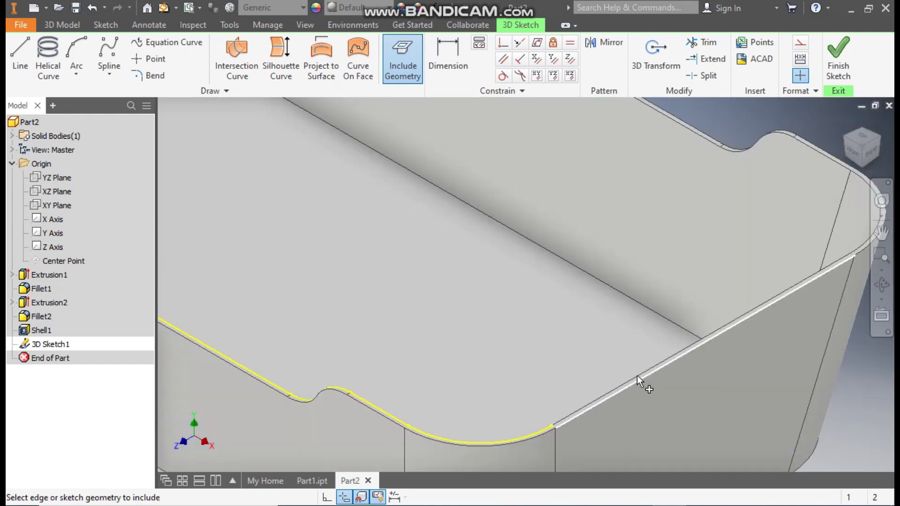
{"action": "middle_click_drag", "start_coordinate": [849, 255], "coordinate": [797, 268]}
{"action": "left_click", "coordinate": [803, 262]}
{"action": "left_click", "coordinate": [786, 199]}
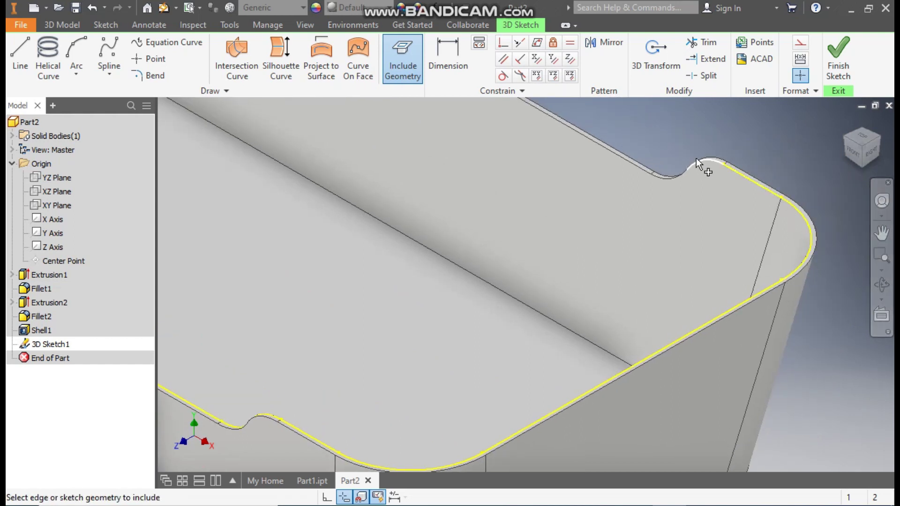
{"action": "left_click", "coordinate": [675, 175]}
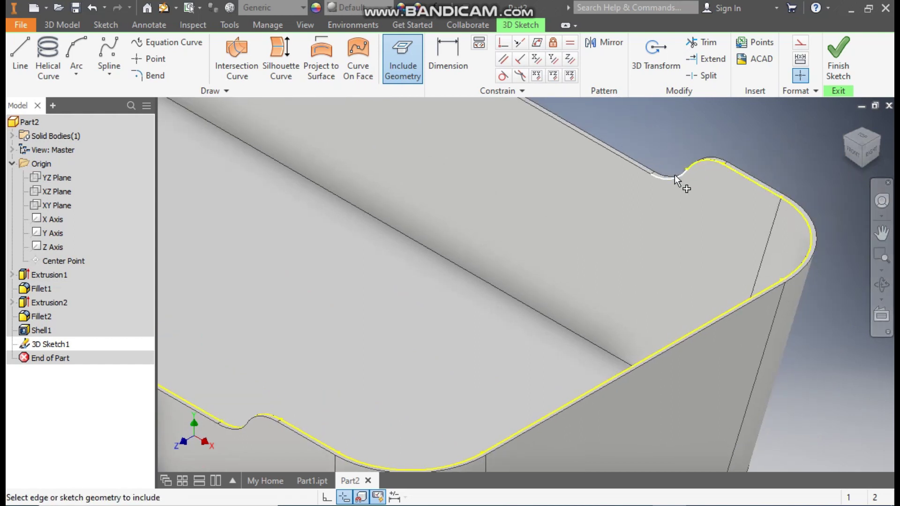
{"action": "left_click", "coordinate": [640, 167]}
Step: Include the last hump arc to close the rim loop and finish the 3D sketch
{"action": "scroll", "coordinate": [641, 225], "scroll_direction": "up", "scroll_amount": 1}
{"action": "scroll", "coordinate": [797, 328], "scroll_direction": "up", "scroll_amount": 2}
{"action": "scroll", "coordinate": [593, 188], "scroll_direction": "down", "scroll_amount": 5}
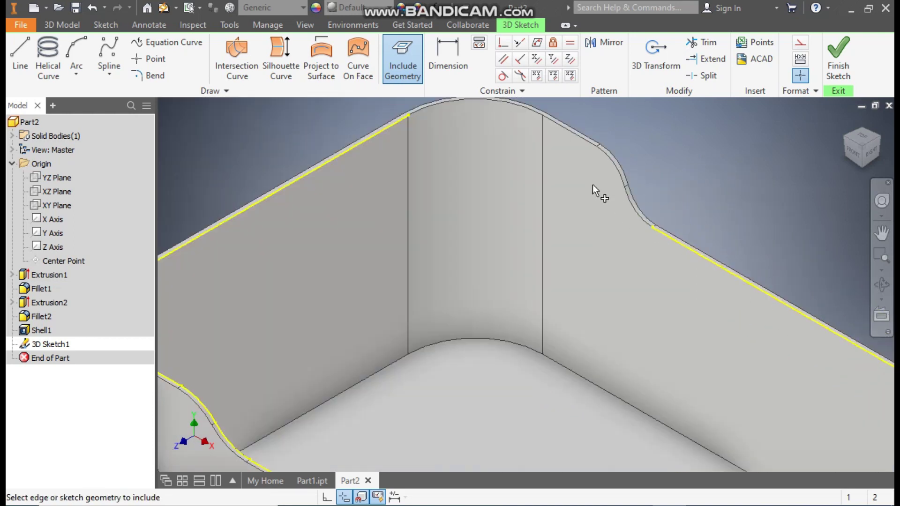
{"action": "scroll", "coordinate": [646, 171], "scroll_direction": "up", "scroll_amount": 3}
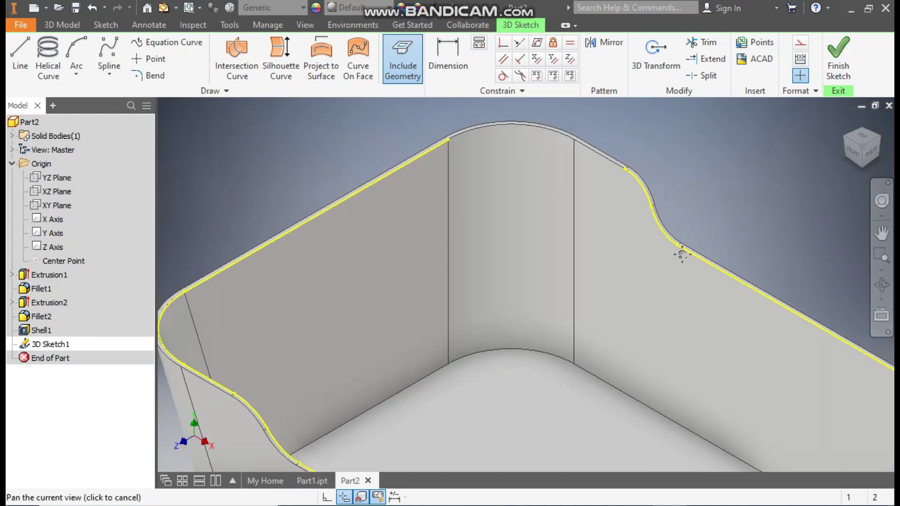
{"action": "left_click", "coordinate": [589, 158]}
{"action": "scroll", "coordinate": [401, 131], "scroll_direction": "up", "scroll_amount": 3}
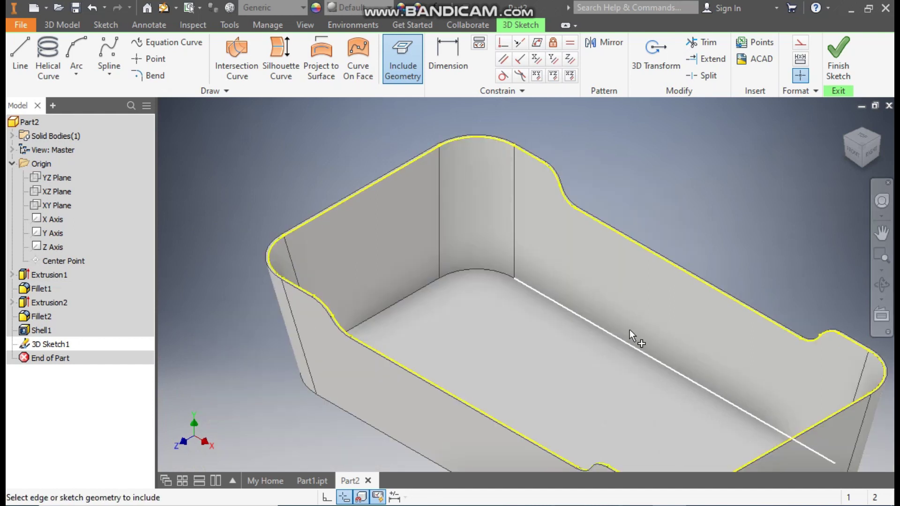
{"action": "scroll", "coordinate": [292, 266], "scroll_direction": "down", "scroll_amount": 2}
{"action": "scroll", "coordinate": [279, 225], "scroll_direction": "up", "scroll_amount": 1}
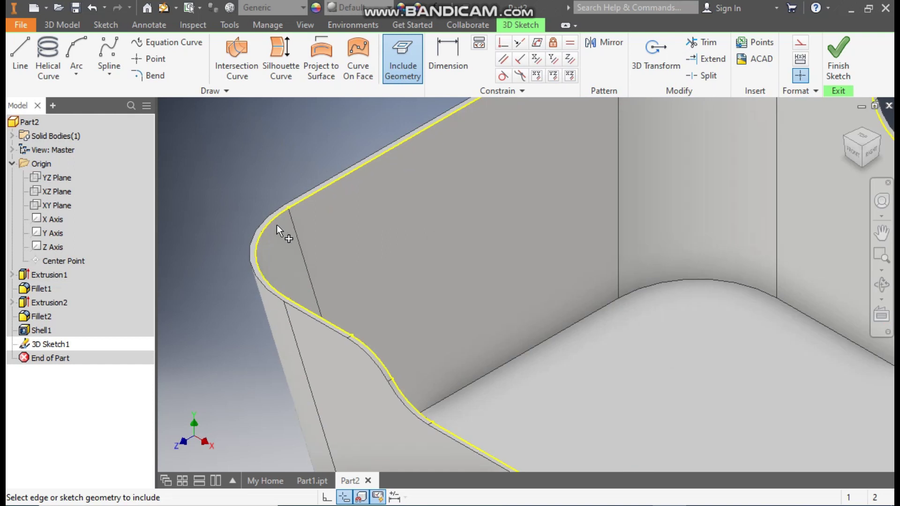
{"action": "scroll", "coordinate": [469, 305], "scroll_direction": "up", "scroll_amount": 2}
{"action": "scroll", "coordinate": [536, 310], "scroll_direction": "up", "scroll_amount": 3}
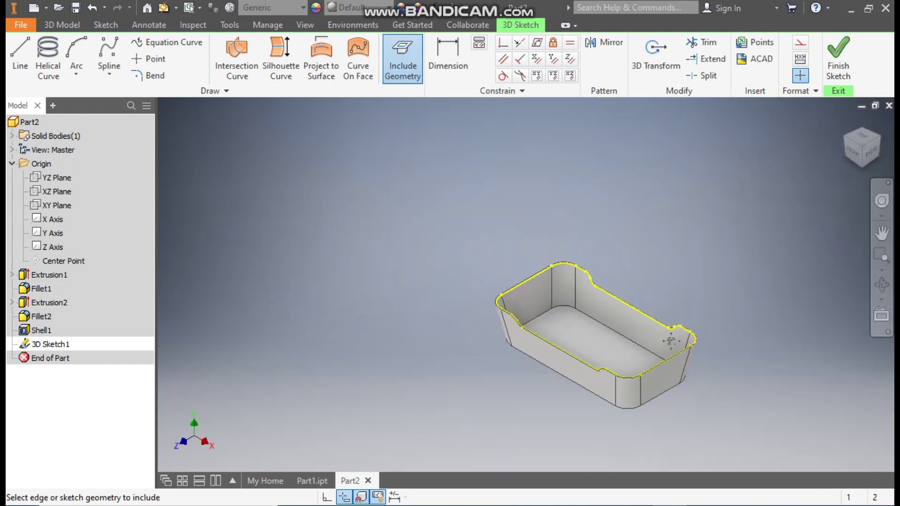
{"action": "scroll", "coordinate": [552, 290], "scroll_direction": "down", "scroll_amount": 2}
{"action": "middle_click_drag", "start_coordinate": [519, 356], "coordinate": [622, 379]}
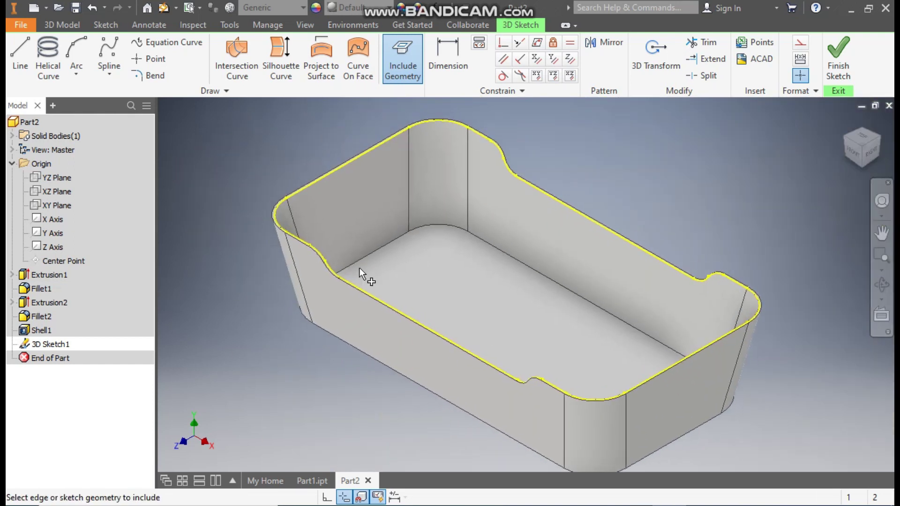
{"action": "left_click", "coordinate": [839, 56]}
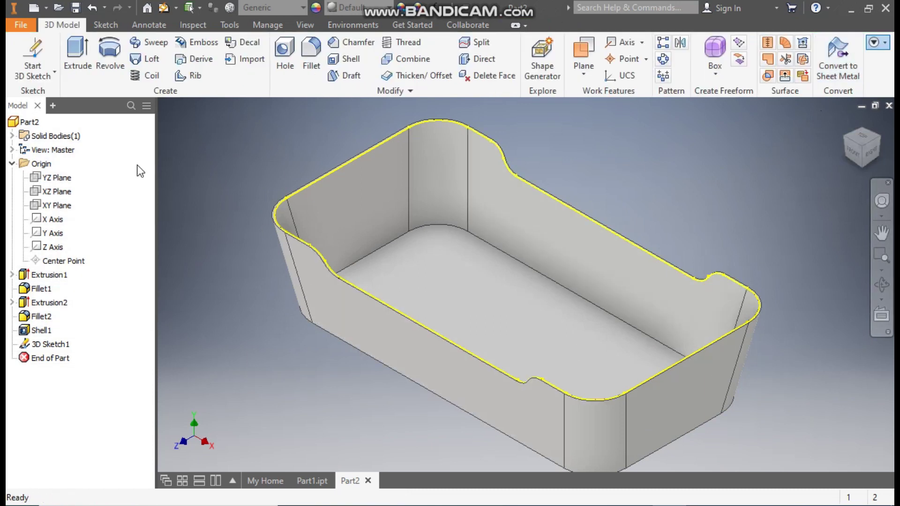
Step: Start a new 2D sketch on the XY Plane
{"action": "left_click", "coordinate": [32, 76]}
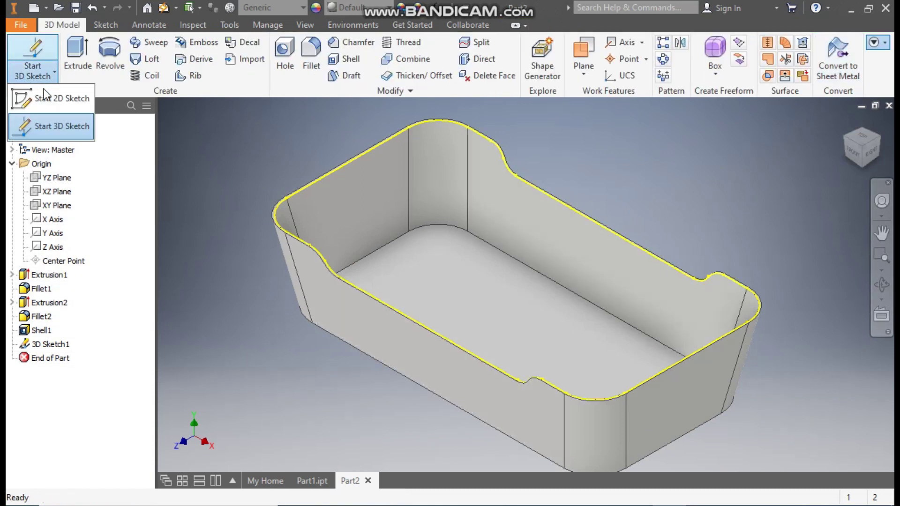
{"action": "left_click", "coordinate": [44, 96]}
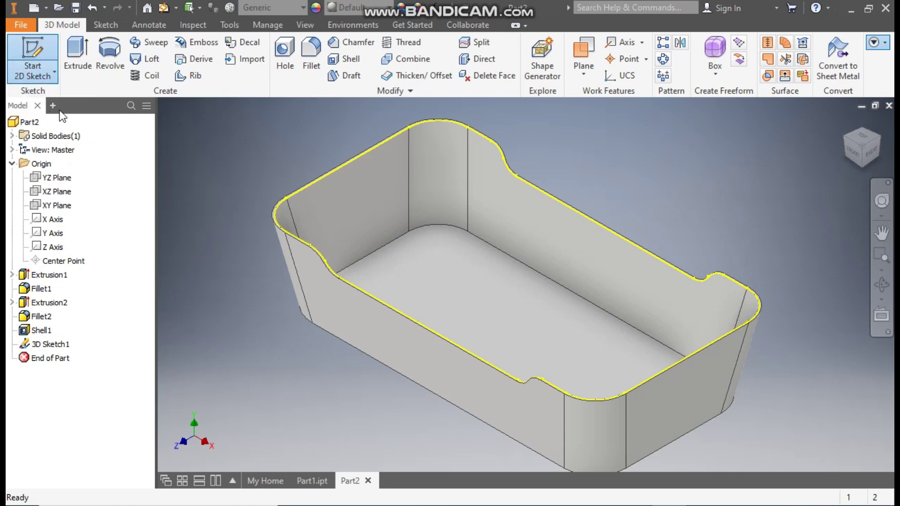
{"action": "left_click", "coordinate": [58, 209]}
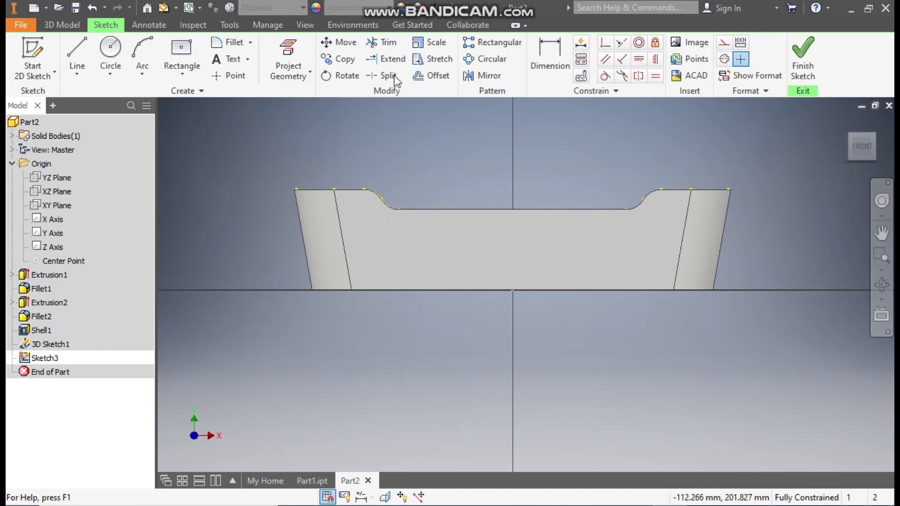
Step: Switch the visual style to Wireframe and go back to the sketching tools
{"action": "left_click", "coordinate": [307, 28]}
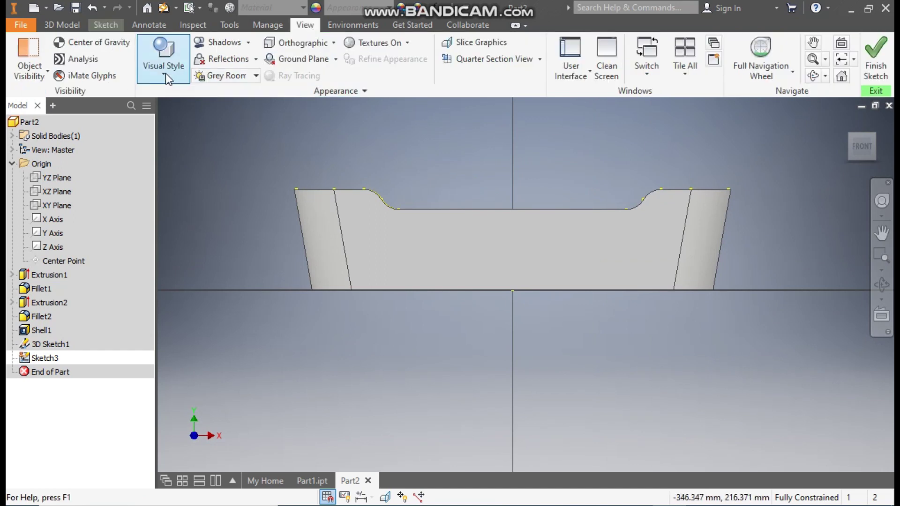
{"action": "left_click", "coordinate": [167, 74]}
{"action": "left_click", "coordinate": [220, 207]}
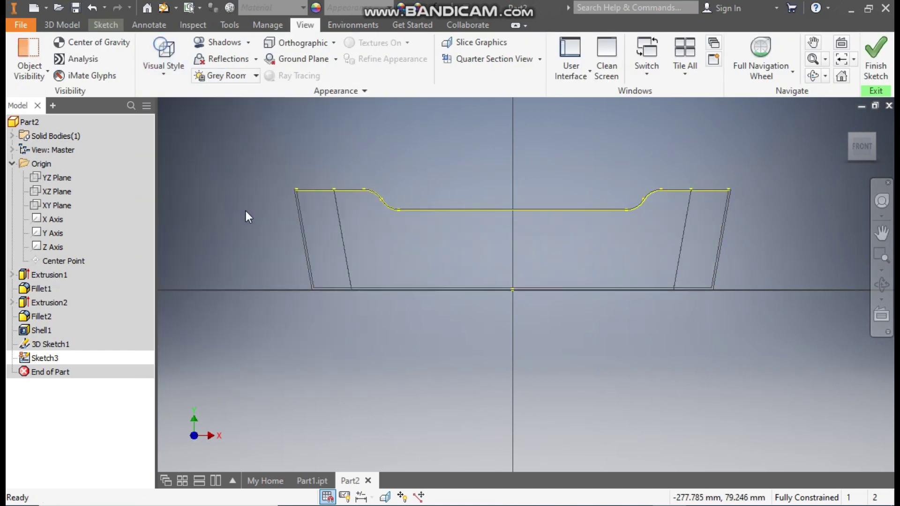
{"action": "left_click", "coordinate": [105, 25]}
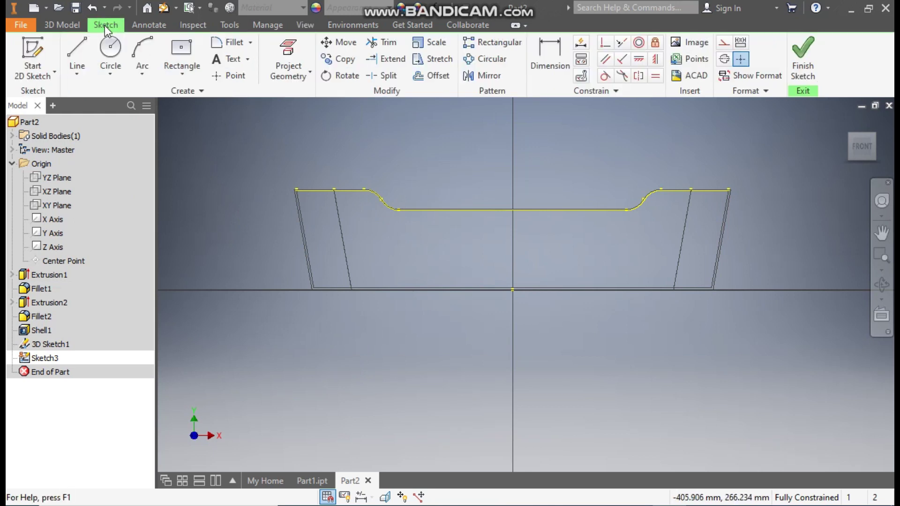
Step: Draw a horizontal line outward from the point on the rim curve
{"action": "left_click", "coordinate": [75, 44]}
{"action": "scroll", "coordinate": [766, 214], "scroll_direction": "up", "scroll_amount": 6}
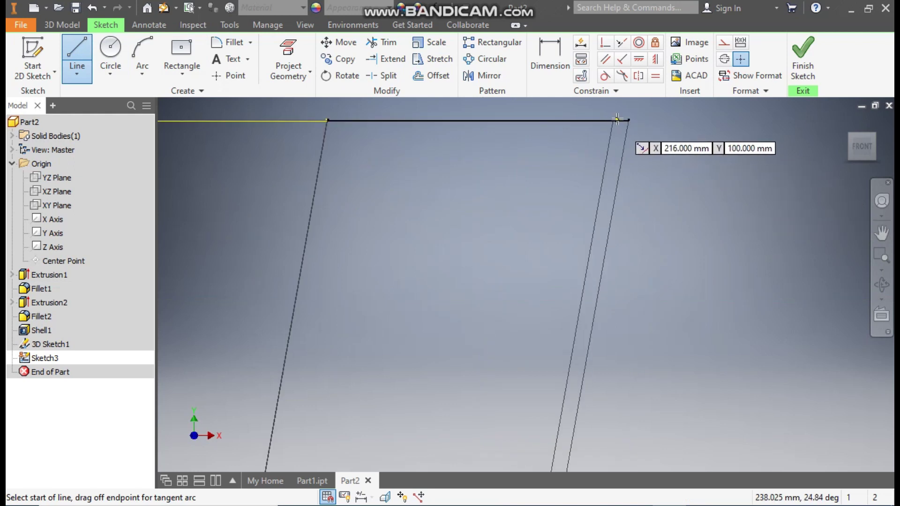
{"action": "left_click", "coordinate": [850, 132]}
{"action": "scroll", "coordinate": [718, 331], "scroll_direction": "up", "scroll_amount": 5}
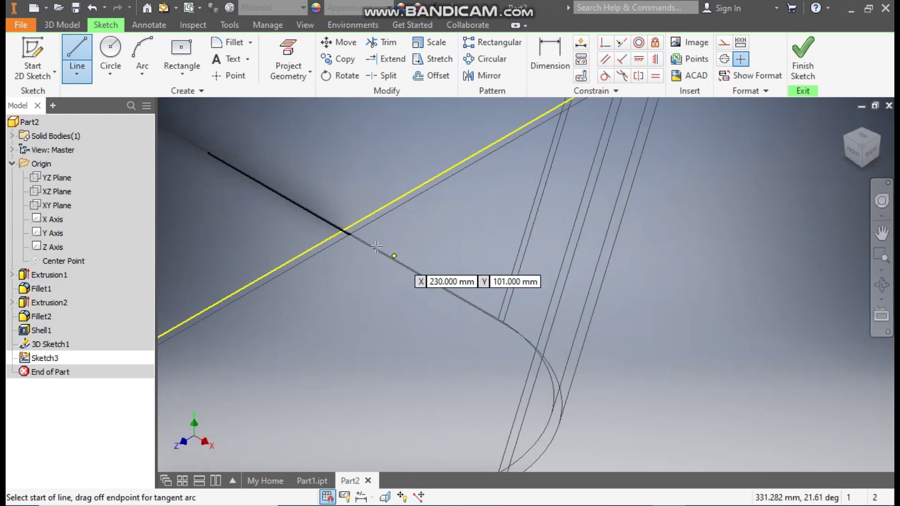
{"action": "key", "text": "F5"}
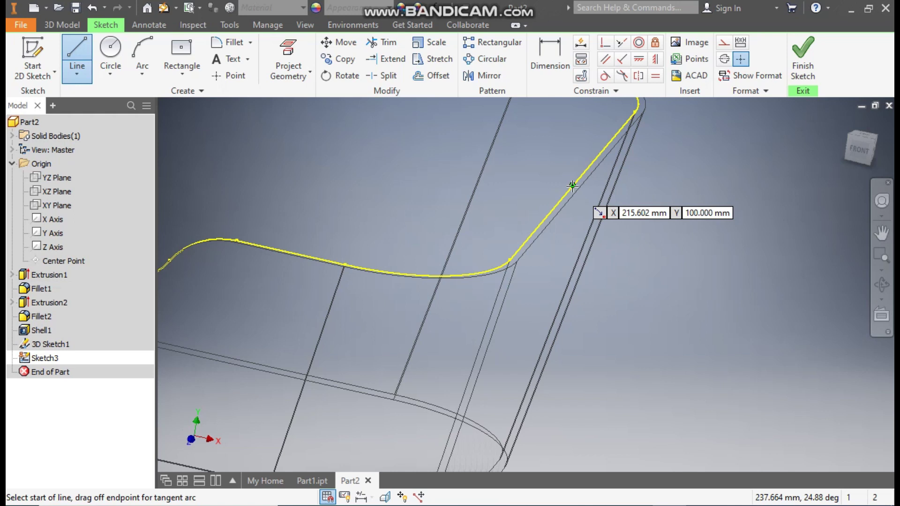
{"action": "left_click", "coordinate": [573, 185]}
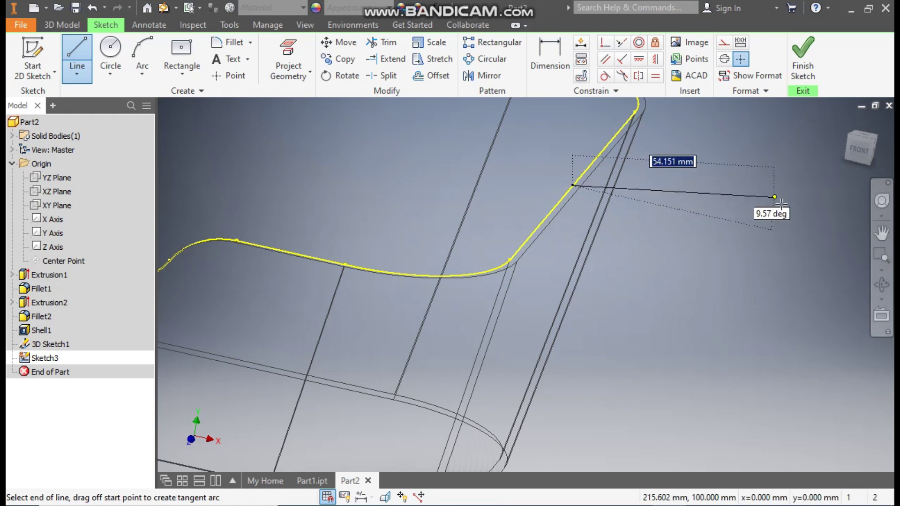
{"action": "left_click", "coordinate": [787, 232]}
{"action": "key", "text": "Escape"}
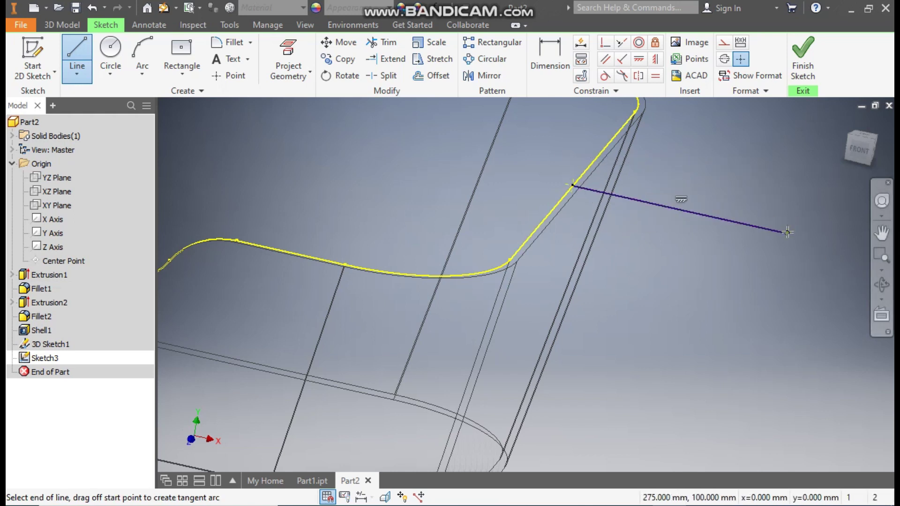
Step: Dimension the new line to 25 mm long
{"action": "left_click", "coordinate": [556, 52]}
{"action": "left_click", "coordinate": [688, 209]}
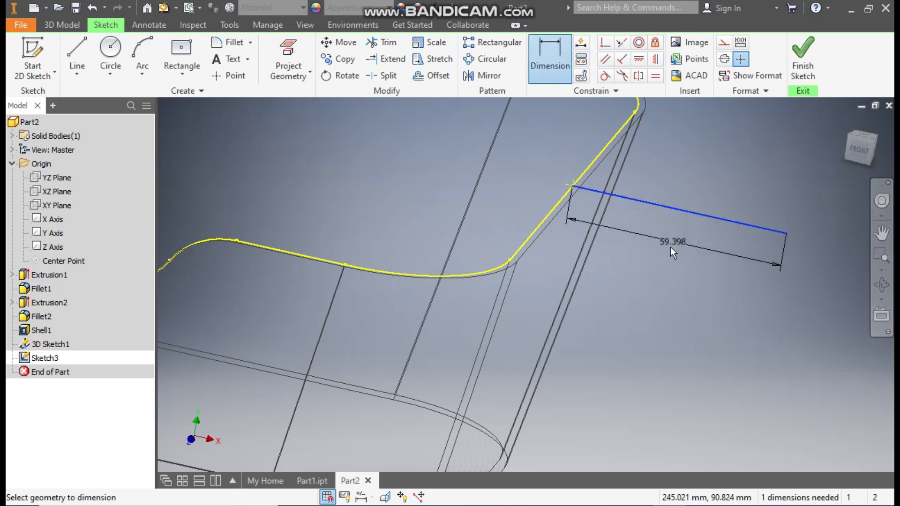
{"action": "left_click", "coordinate": [669, 247]}
{"action": "type", "text": "25"}
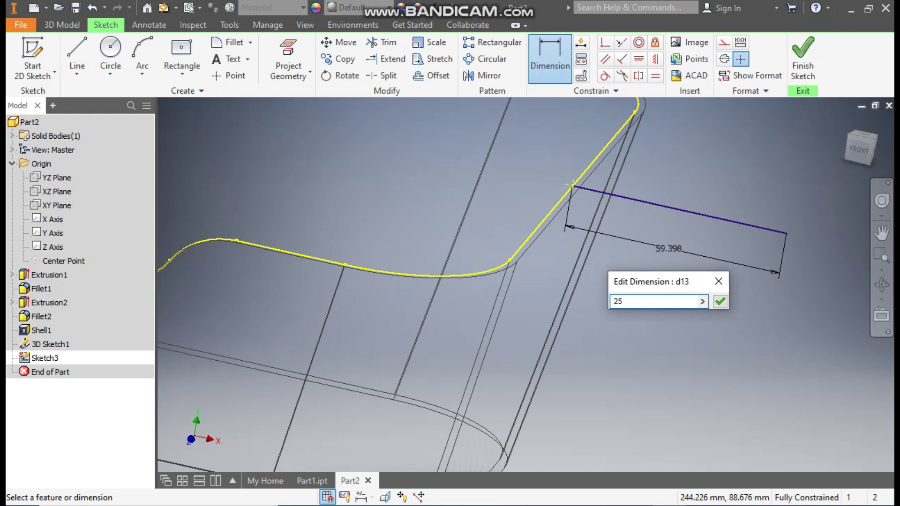
{"action": "key", "text": "Return"}
{"action": "key", "text": "Escape"}
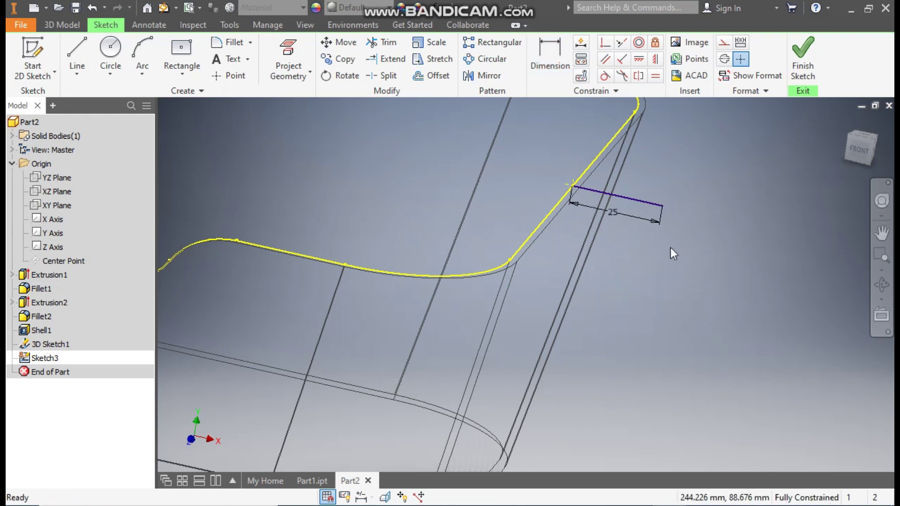
Step: From the front view, close the profile with a slanted side, bottom edge and right side
{"action": "left_click", "coordinate": [857, 146]}
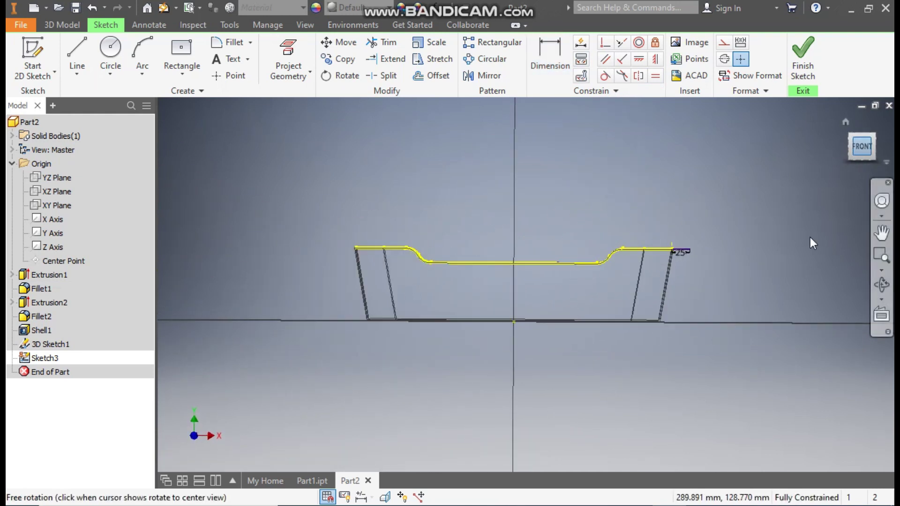
{"action": "scroll", "coordinate": [675, 251], "scroll_direction": "up", "scroll_amount": 4}
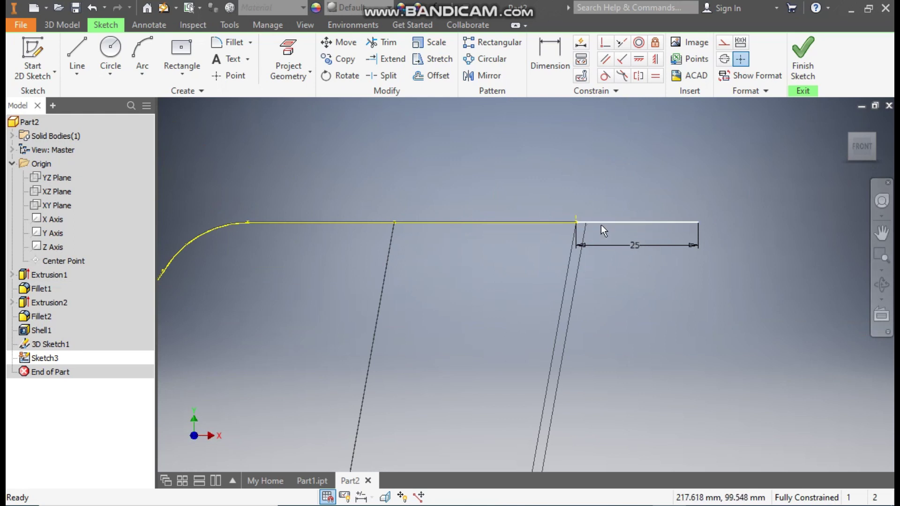
{"action": "scroll", "coordinate": [667, 232], "scroll_direction": "up", "scroll_amount": 2}
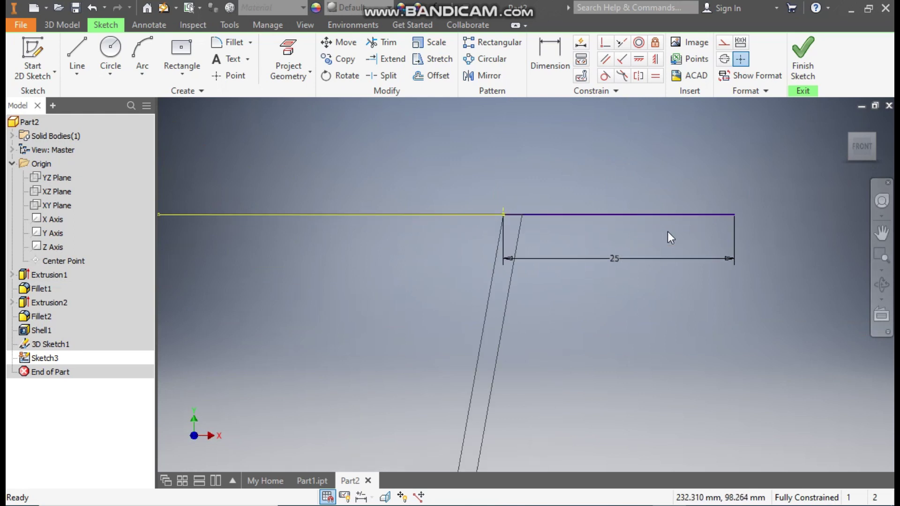
{"action": "left_click", "coordinate": [77, 47]}
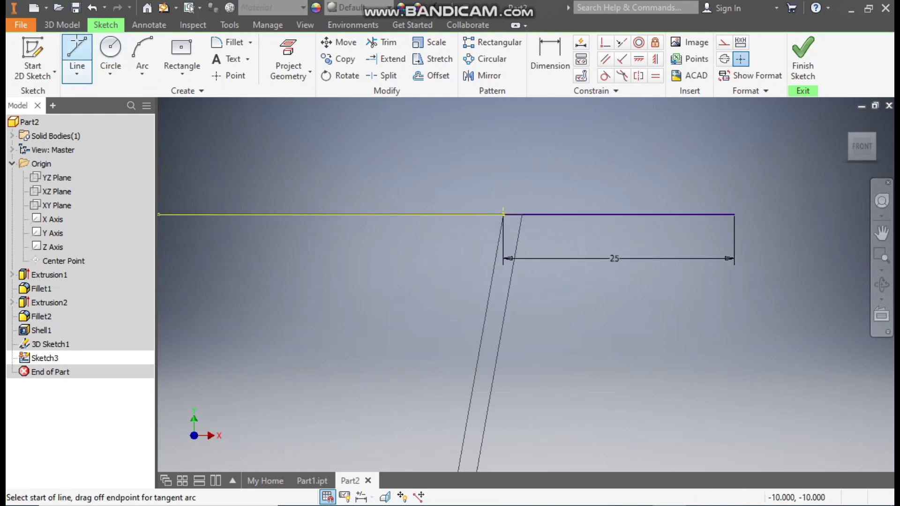
{"action": "left_click", "coordinate": [504, 214]}
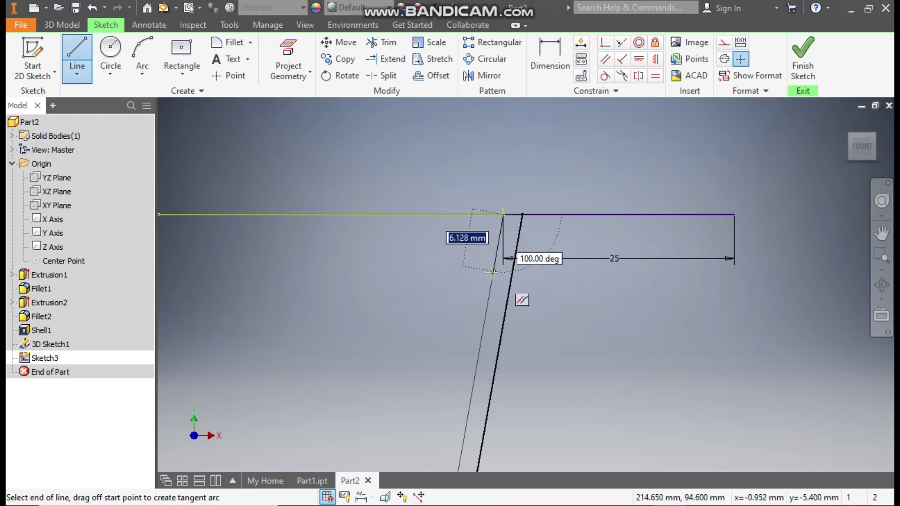
{"action": "left_click", "coordinate": [490, 282]}
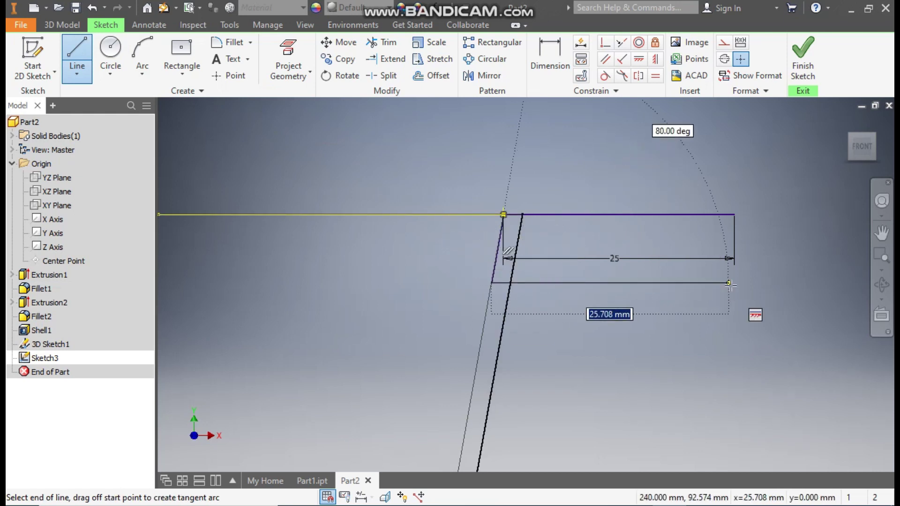
{"action": "left_click", "coordinate": [735, 283]}
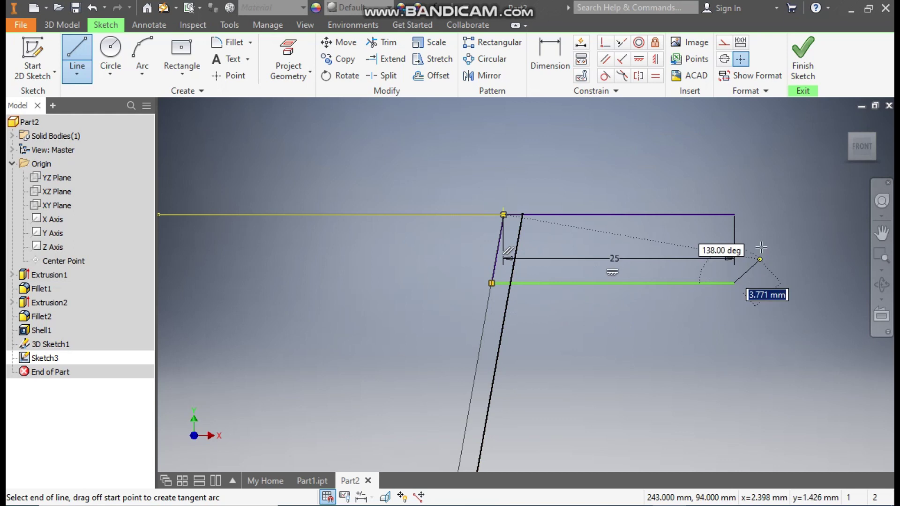
{"action": "left_click", "coordinate": [734, 215]}
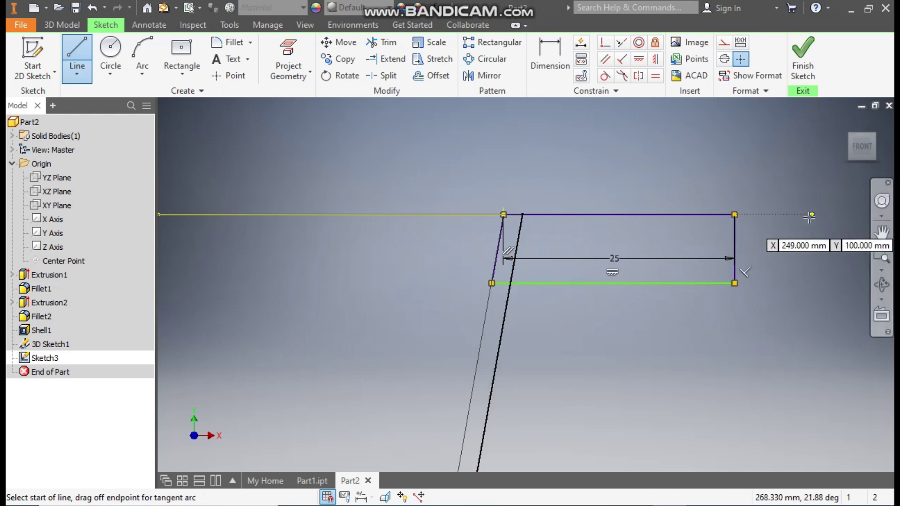
{"action": "key", "text": "Escape"}
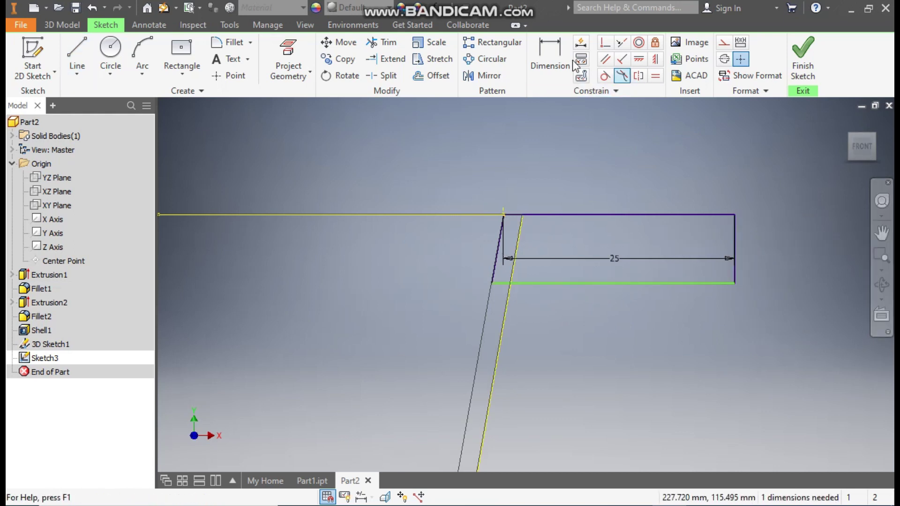
Step: Dimension the profile's height to 5 mm and finish the sketch
{"action": "left_click", "coordinate": [550, 54]}
{"action": "left_click", "coordinate": [735, 234]}
{"action": "left_click", "coordinate": [776, 241]}
{"action": "type", "text": "5"}
{"action": "key", "text": "Return"}
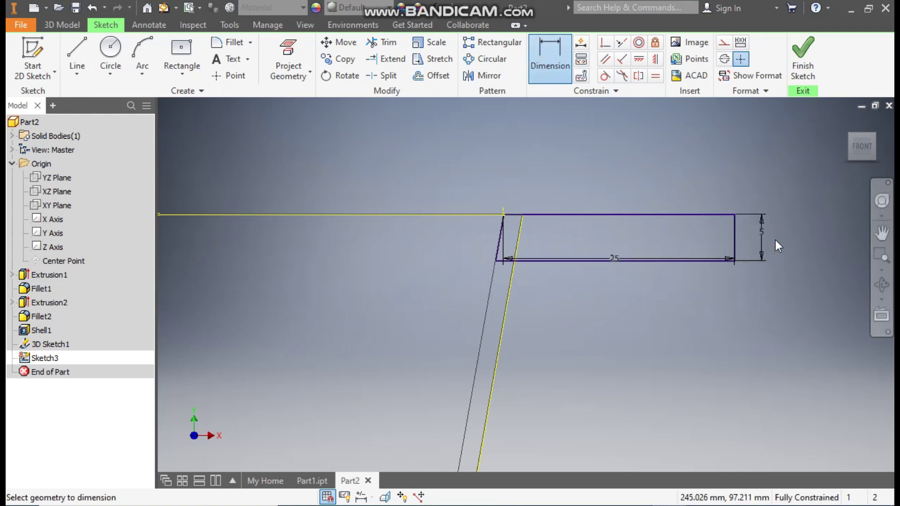
{"action": "left_click", "coordinate": [803, 56]}
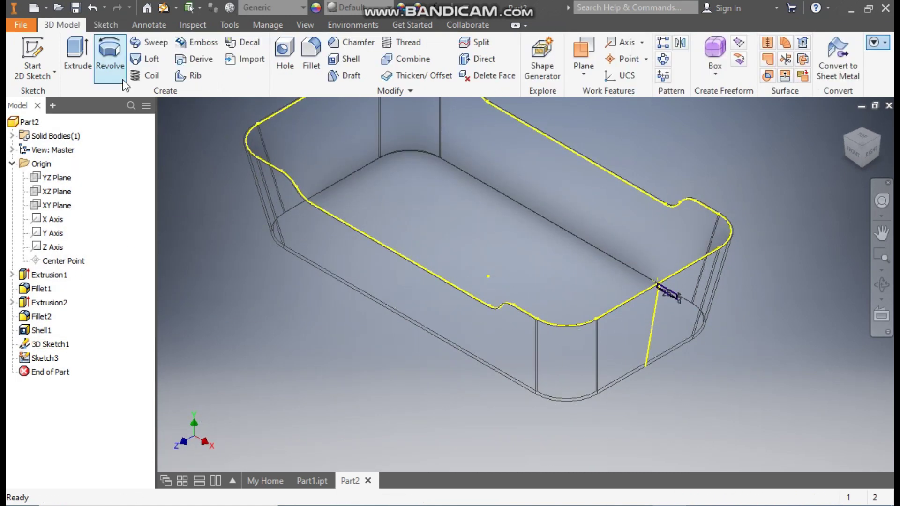
Step: Start a sweep using the top rim edge as the path
{"action": "left_click", "coordinate": [165, 41]}
{"action": "scroll", "coordinate": [668, 295], "scroll_direction": "down", "scroll_amount": 5}
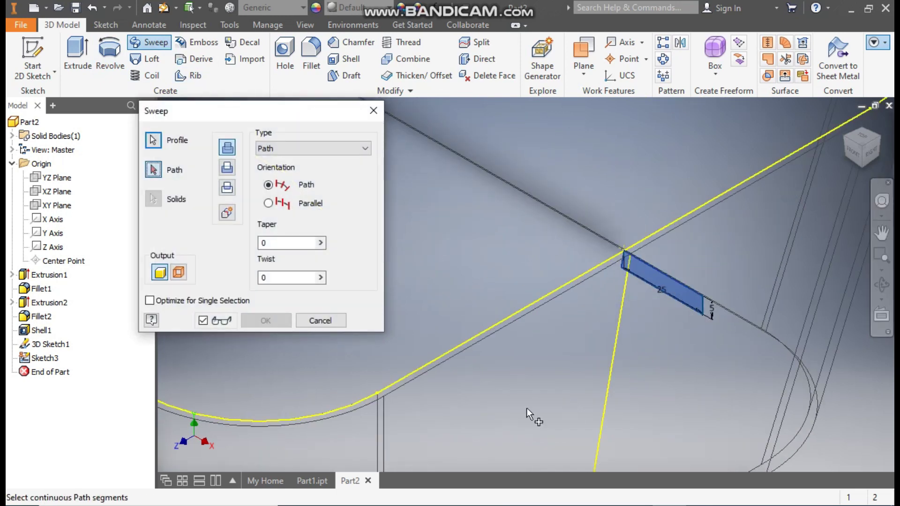
{"action": "left_click", "coordinate": [541, 294]}
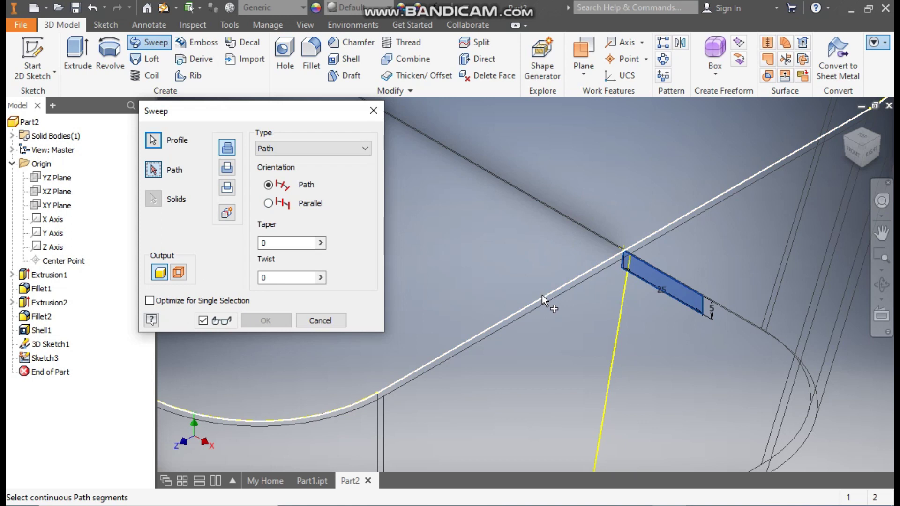
{"action": "scroll", "coordinate": [615, 313], "scroll_direction": "up", "scroll_amount": 5}
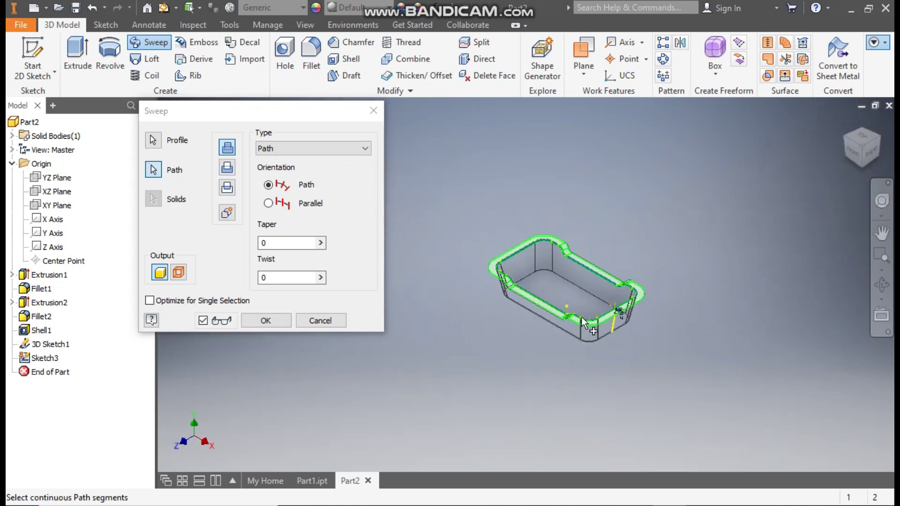
{"action": "scroll", "coordinate": [615, 312], "scroll_direction": "down", "scroll_amount": 5}
{"action": "middle_click_drag", "start_coordinate": [609, 330], "coordinate": [631, 348]}
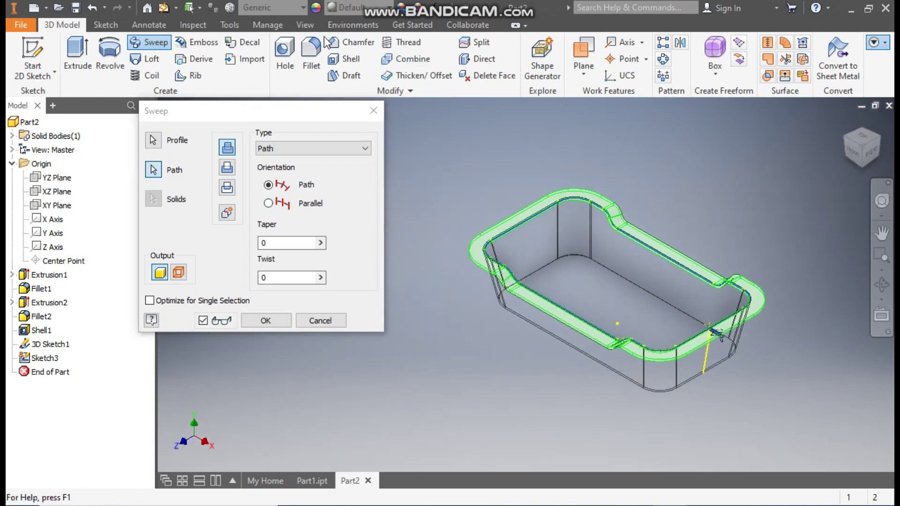
Step: Set the visual style to Shaded with Edges
{"action": "left_click", "coordinate": [305, 25]}
{"action": "left_click", "coordinate": [179, 74]}
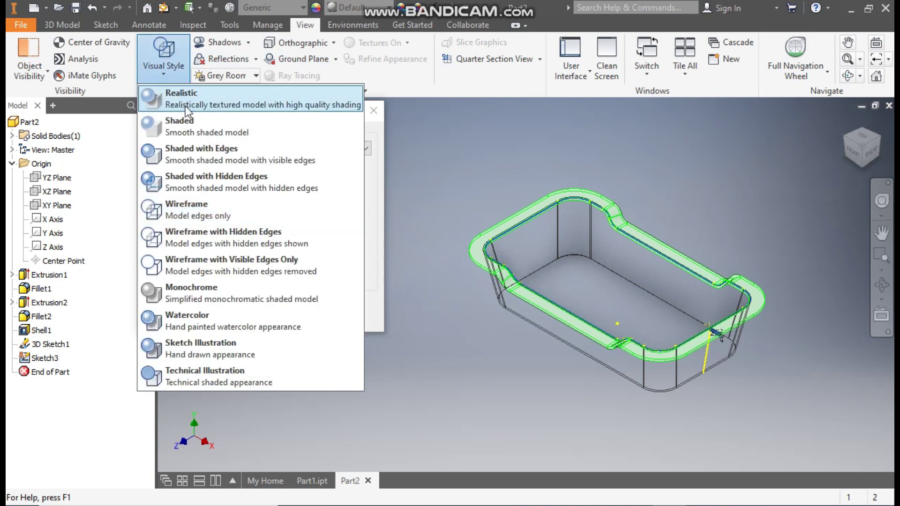
{"action": "left_click", "coordinate": [190, 152]}
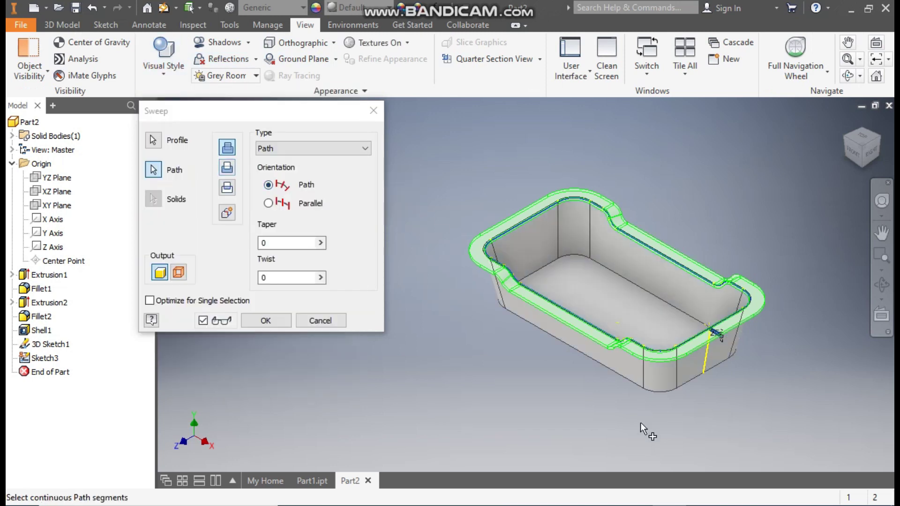
{"action": "scroll", "coordinate": [640, 423], "scroll_direction": "down", "scroll_amount": 3}
{"action": "scroll", "coordinate": [651, 421], "scroll_direction": "up", "scroll_amount": 2}
{"action": "middle_click_drag", "start_coordinate": [651, 421], "coordinate": [677, 440]}
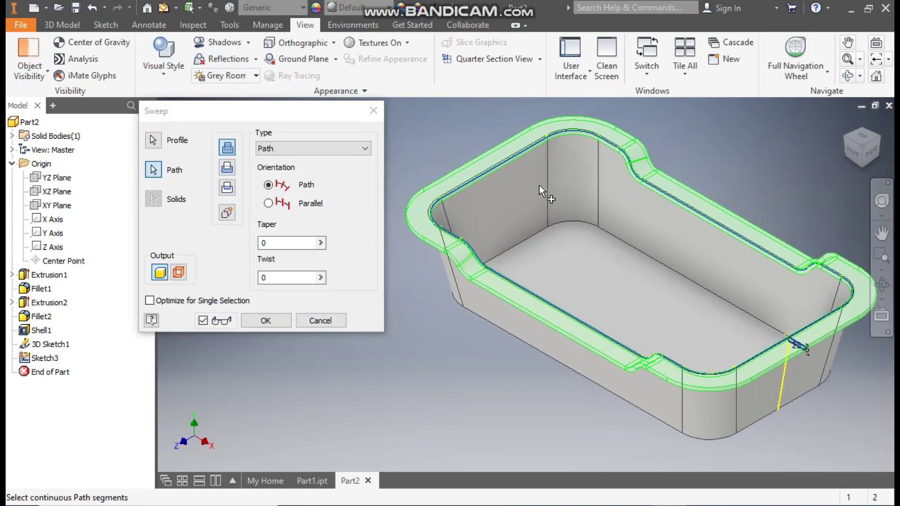
Step: Create the sweep and inspect the new flange around the tray's rim
{"action": "left_click", "coordinate": [268, 324]}
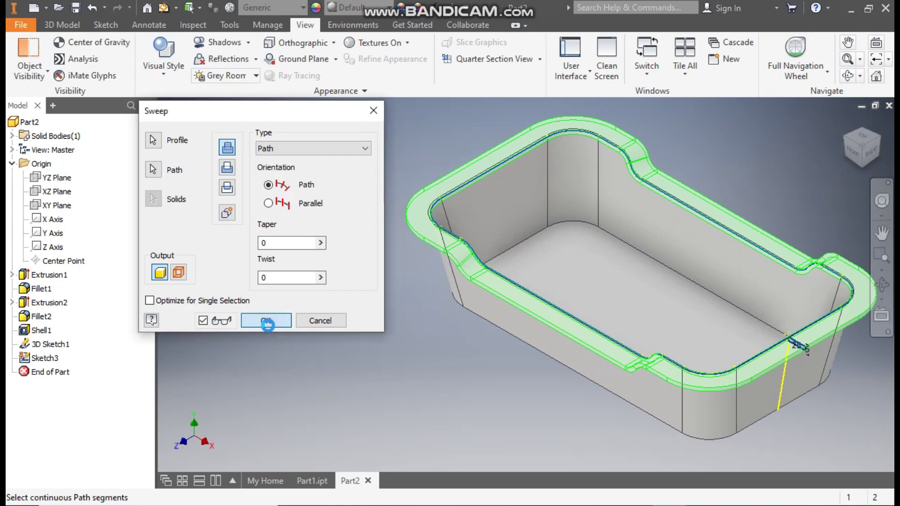
{"action": "middle_click_drag", "start_coordinate": [458, 381], "coordinate": [401, 356]}
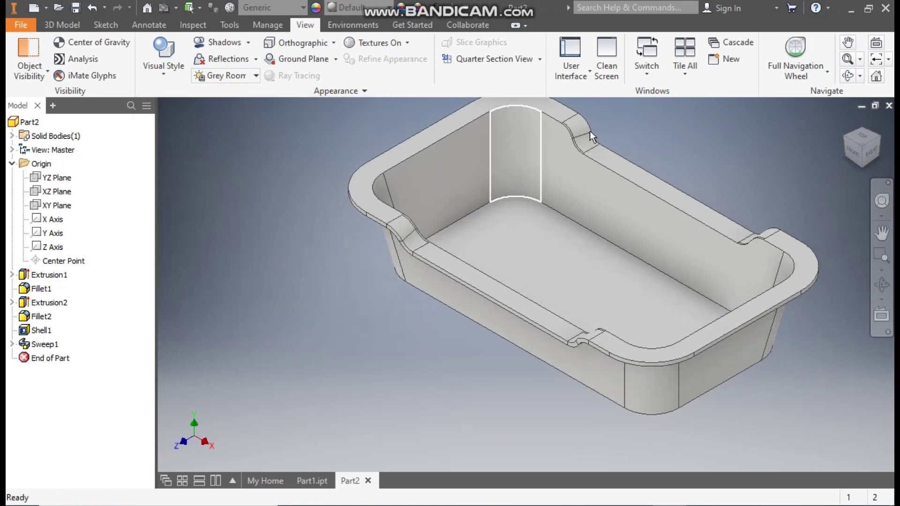
{"action": "scroll", "coordinate": [419, 215], "scroll_direction": "up", "scroll_amount": 2}
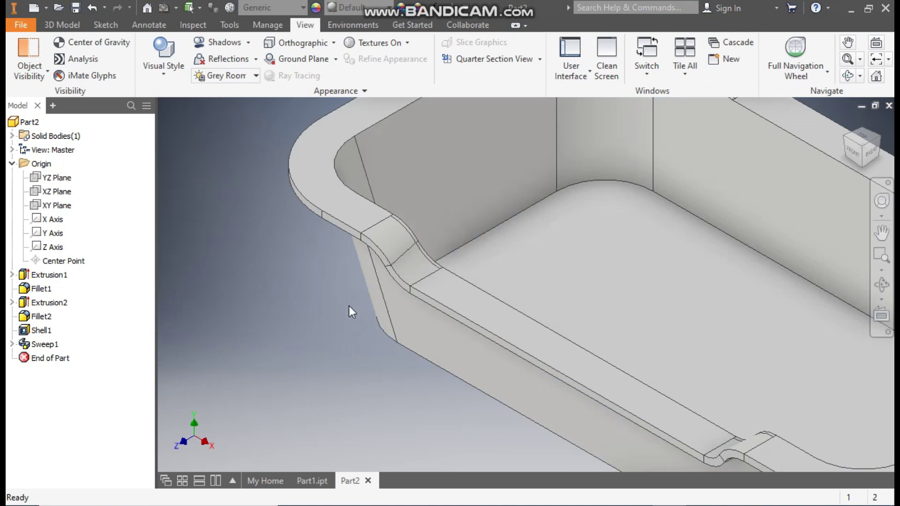
{"action": "scroll", "coordinate": [324, 300], "scroll_direction": "down", "scroll_amount": 3}
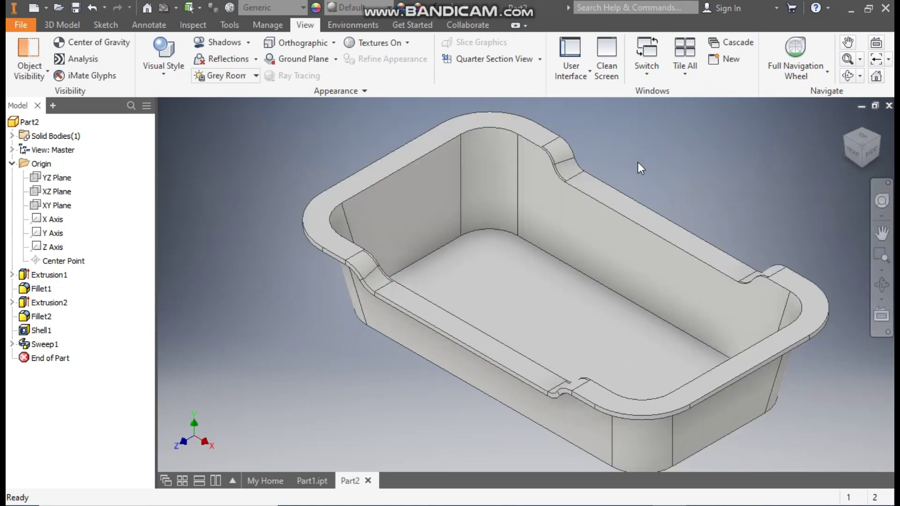
{"action": "scroll", "coordinate": [771, 260], "scroll_direction": "up", "scroll_amount": 3}
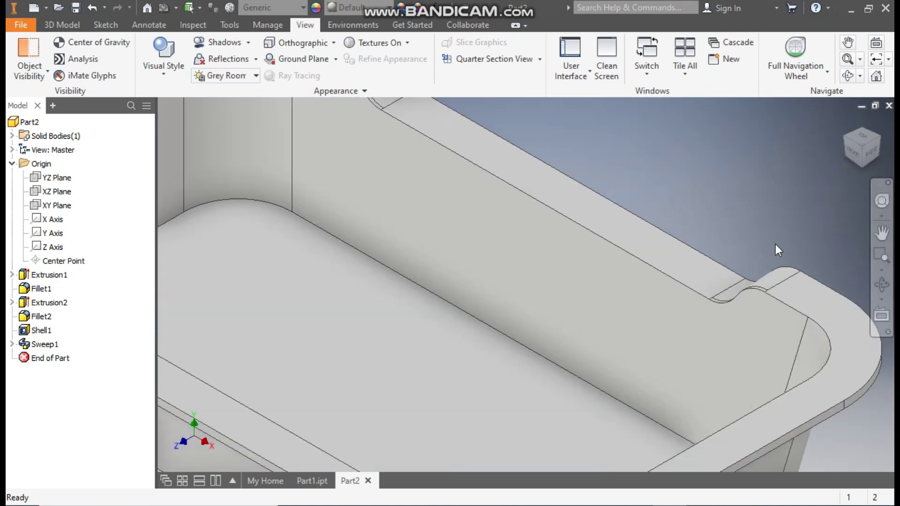
{"action": "scroll", "coordinate": [776, 244], "scroll_direction": "down", "scroll_amount": 4}
{"action": "scroll", "coordinate": [762, 218], "scroll_direction": "up", "scroll_amount": 1}
{"action": "middle_click_drag", "start_coordinate": [750, 215], "coordinate": [735, 207]}
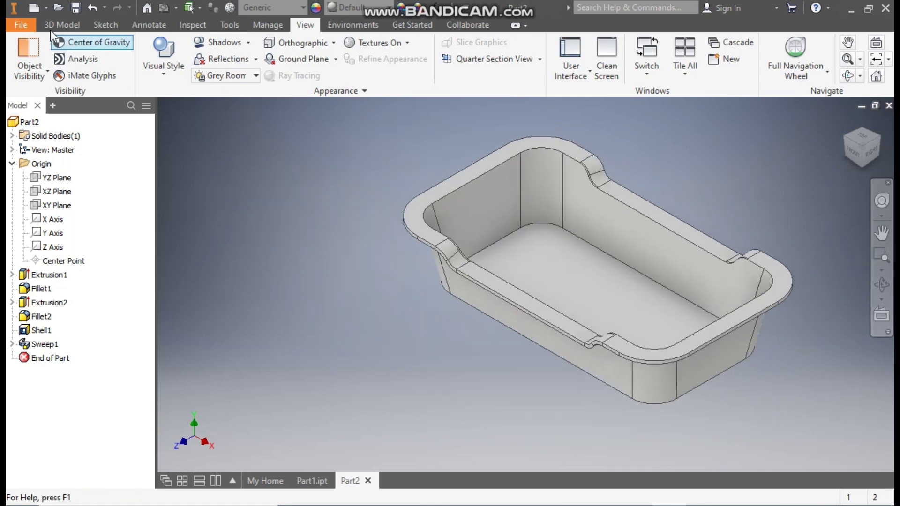
Step: Fillet both outer rim edge chains with a 2.5 mm radius
{"action": "left_click", "coordinate": [62, 24]}
{"action": "left_click", "coordinate": [309, 55]}
{"action": "scroll", "coordinate": [421, 288], "scroll_direction": "up", "scroll_amount": 3}
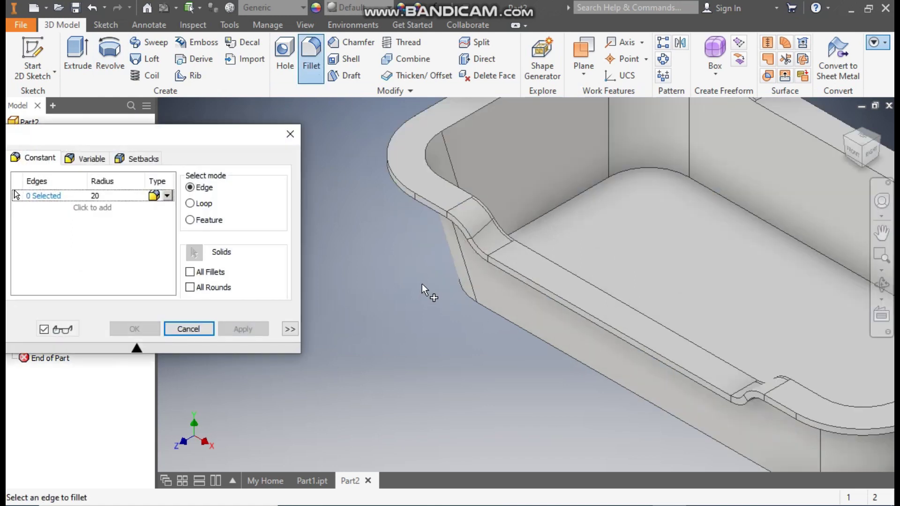
{"action": "left_click", "coordinate": [431, 201]}
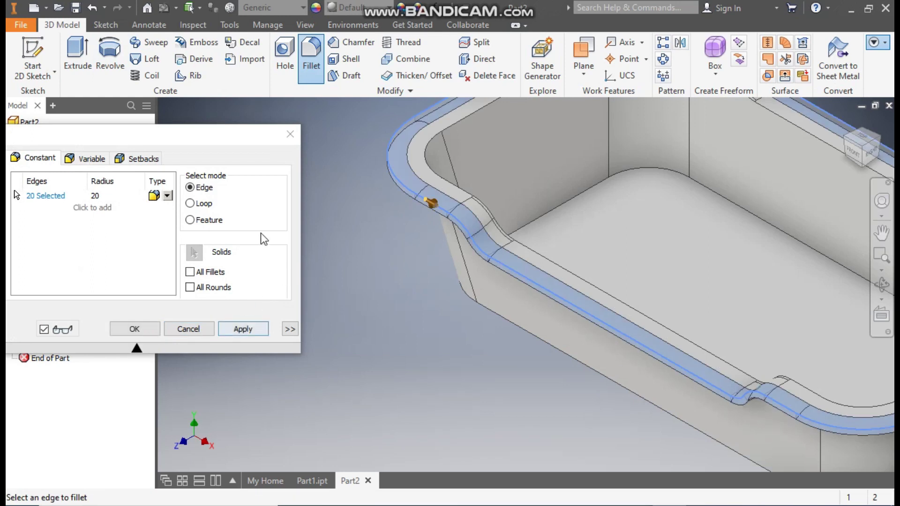
{"action": "left_click", "coordinate": [128, 198]}
{"action": "type", "text": "2.5"}
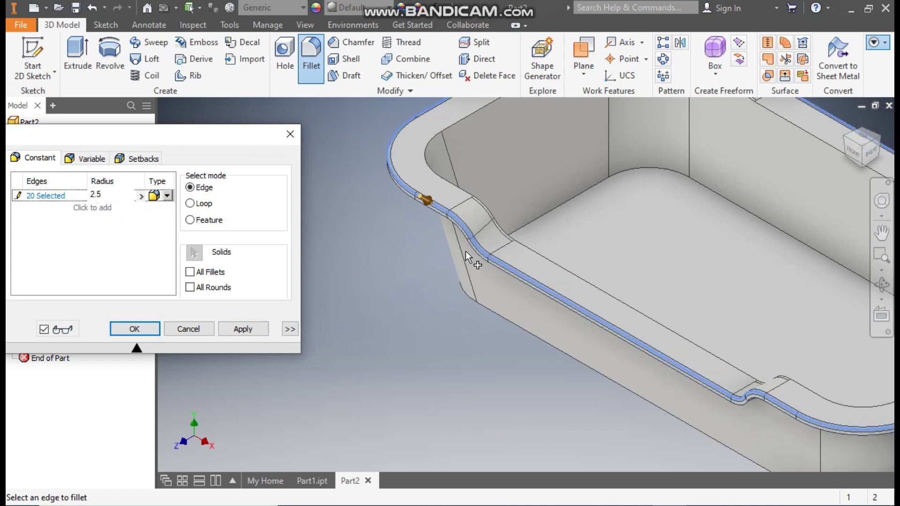
{"action": "scroll", "coordinate": [465, 251], "scroll_direction": "up", "scroll_amount": 2}
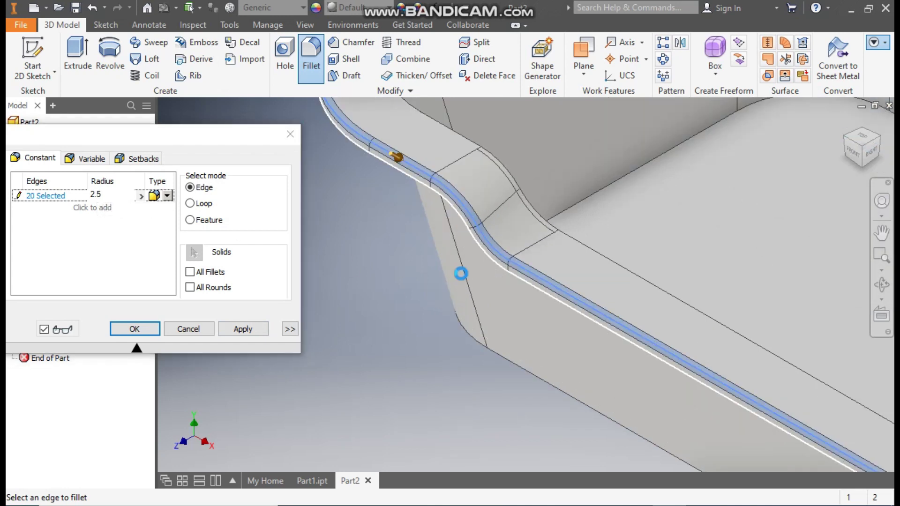
{"action": "left_click", "coordinate": [494, 263]}
{"action": "scroll", "coordinate": [375, 314], "scroll_direction": "down", "scroll_amount": 3}
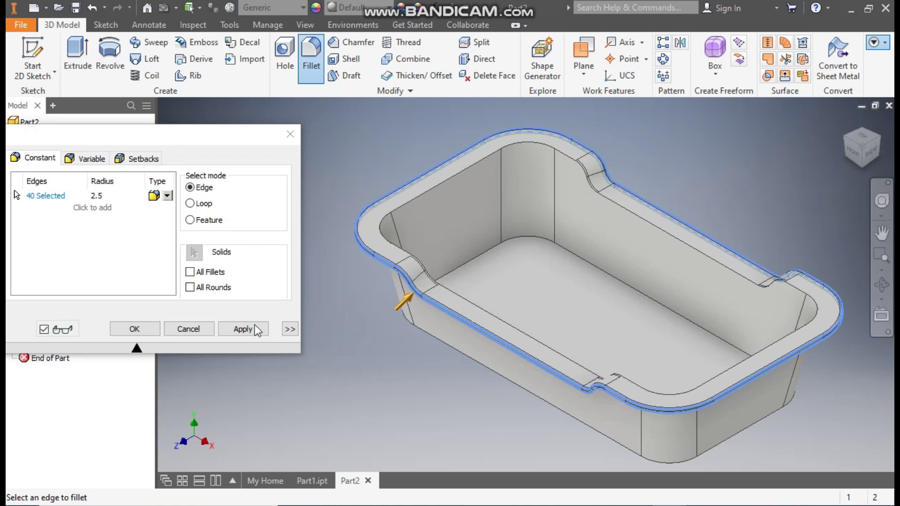
{"action": "left_click", "coordinate": [241, 330]}
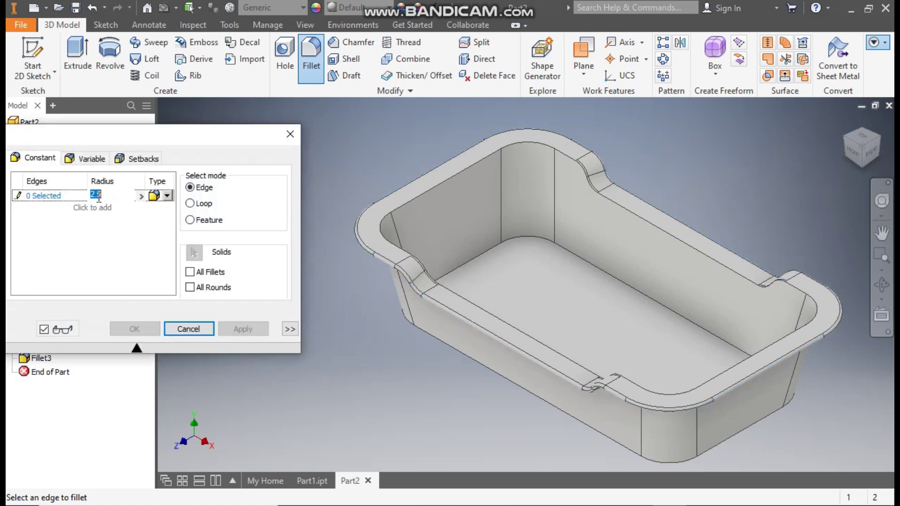
Step: Fillet the inner rim edge chain with a 5 mm radius and close the dialog
{"action": "type", "text": "5"}
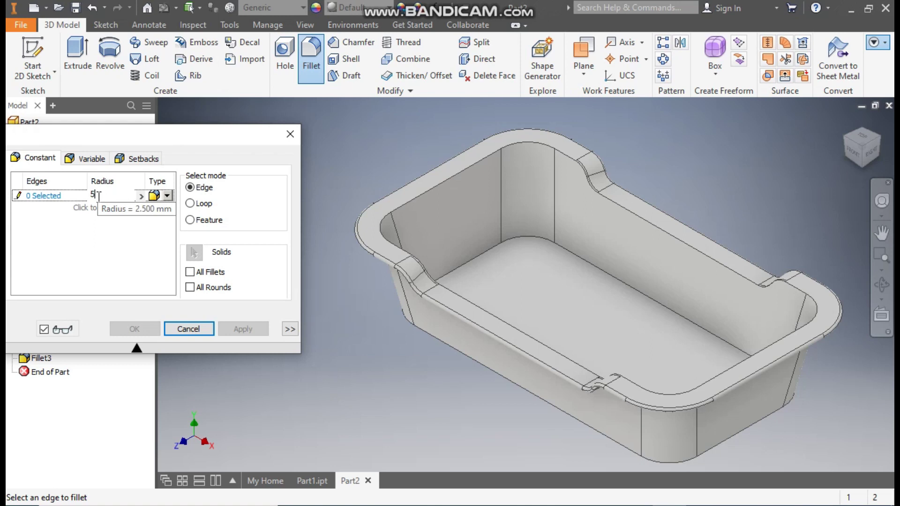
{"action": "left_click", "coordinate": [44, 200]}
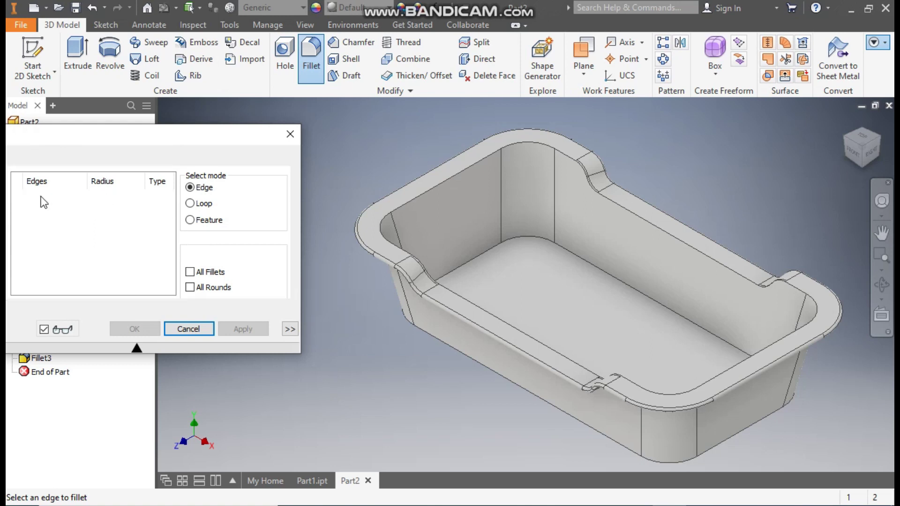
{"action": "left_click", "coordinate": [412, 198]}
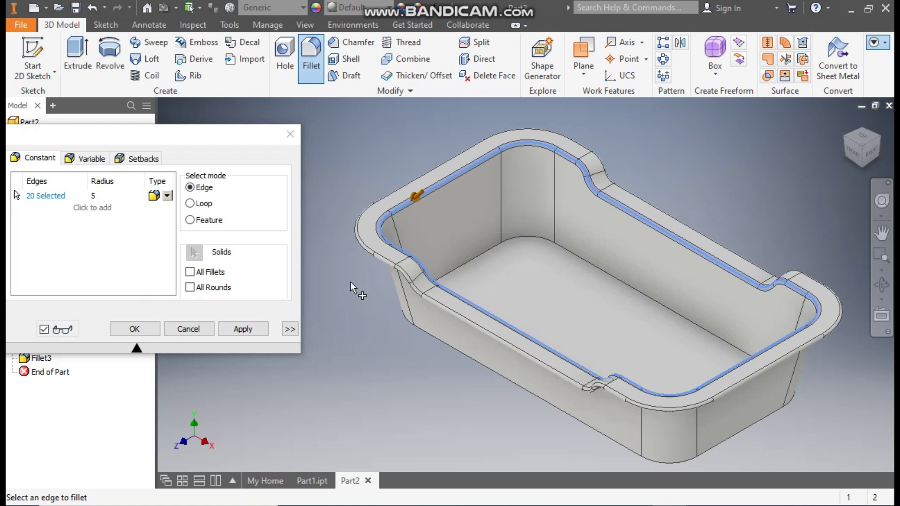
{"action": "left_click", "coordinate": [244, 329]}
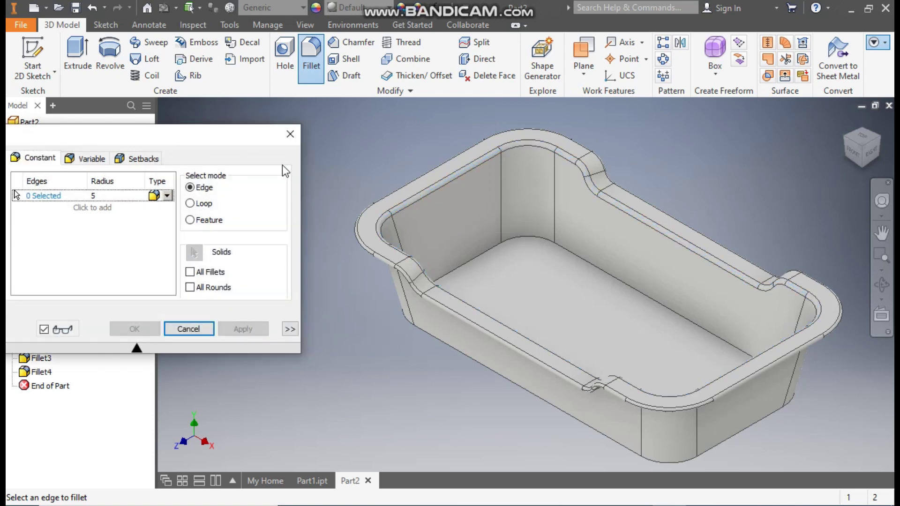
{"action": "left_click", "coordinate": [290, 136]}
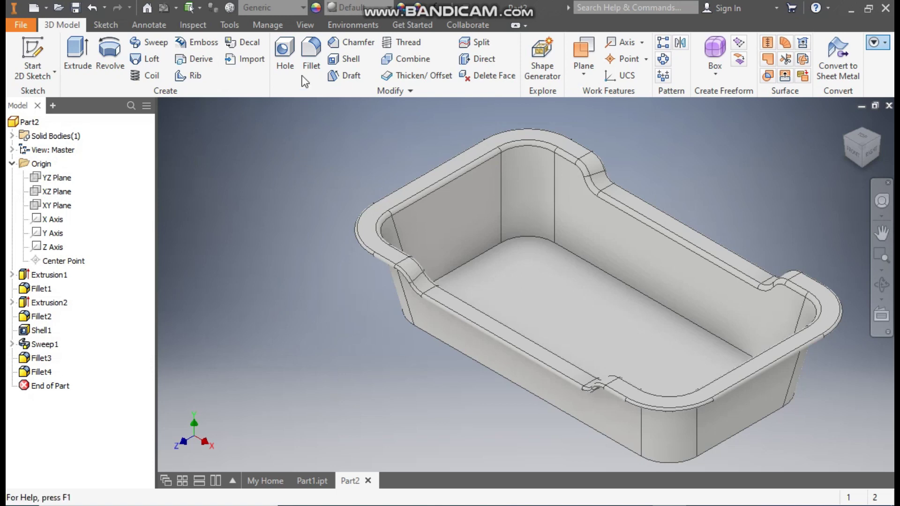
Step: Round the edge loop around the tray floor with a 15 mm fillet
{"action": "left_click", "coordinate": [310, 48]}
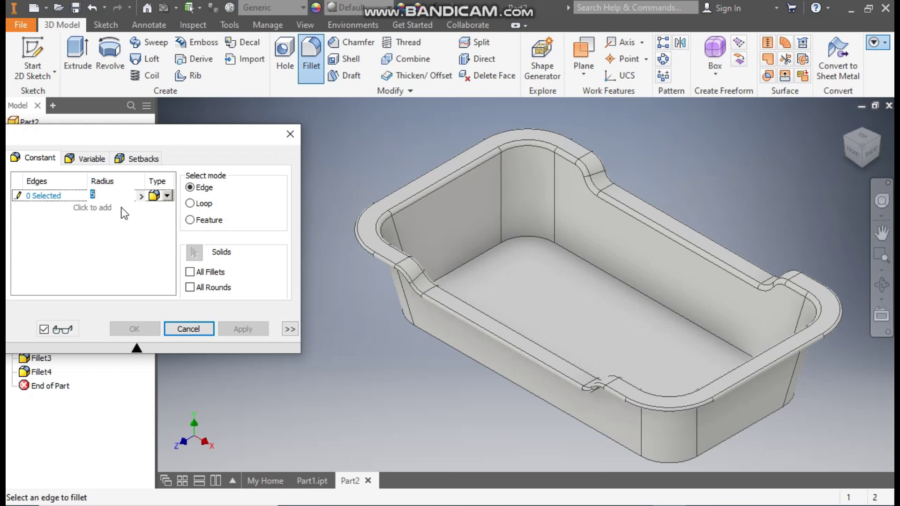
{"action": "type", "text": "15"}
{"action": "left_click", "coordinate": [43, 196]}
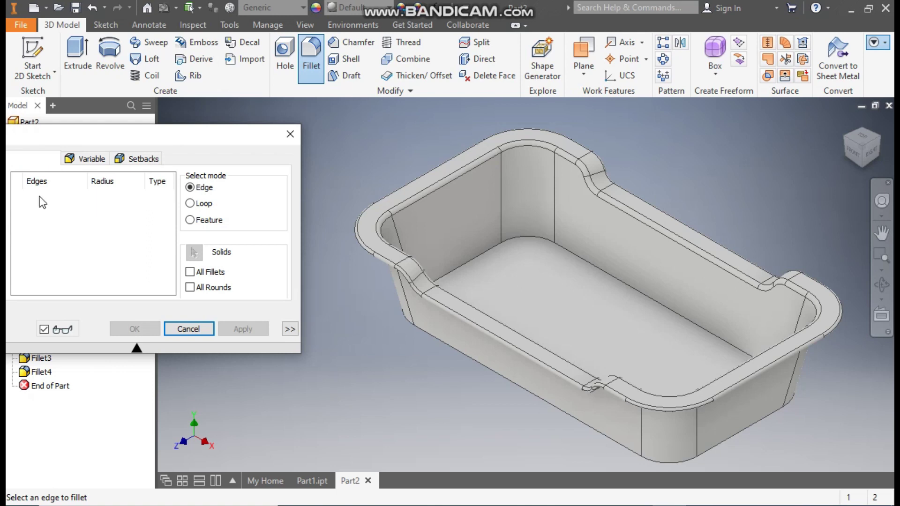
{"action": "left_click", "coordinate": [540, 238]}
{"action": "left_click", "coordinate": [255, 330]}
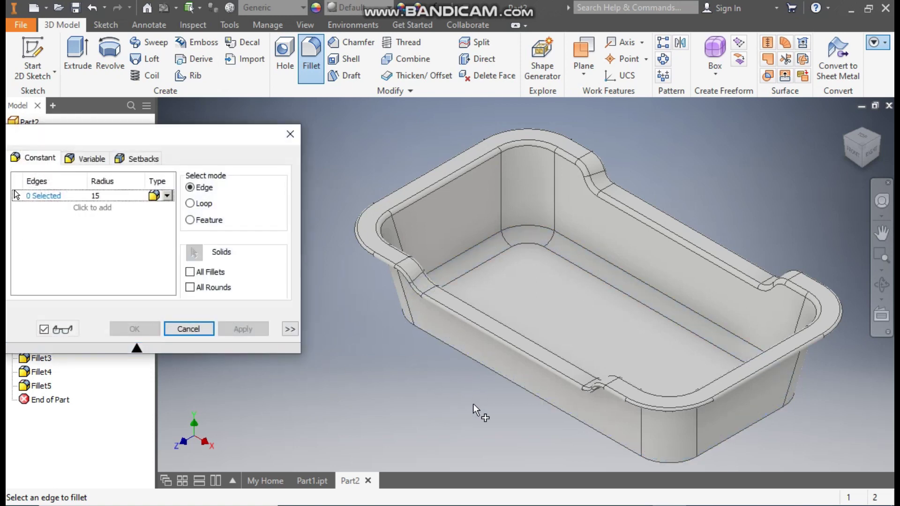
Step: Round the outer bottom edge loop with a 15 mm fillet and close the dialog
{"action": "middle_click_drag", "start_coordinate": [474, 403], "coordinate": [547, 389], "text": "shift"}
{"action": "left_click", "coordinate": [527, 353]}
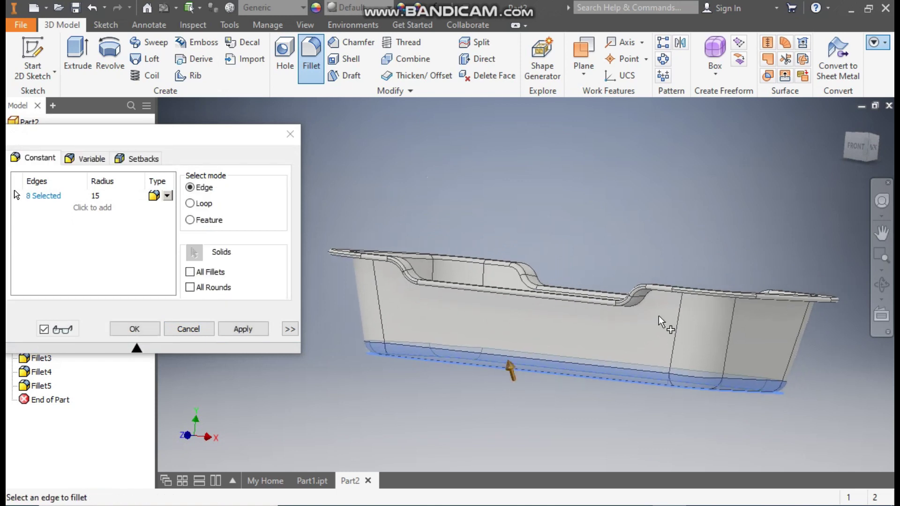
{"action": "left_click", "coordinate": [855, 153]}
{"action": "left_click", "coordinate": [268, 333]}
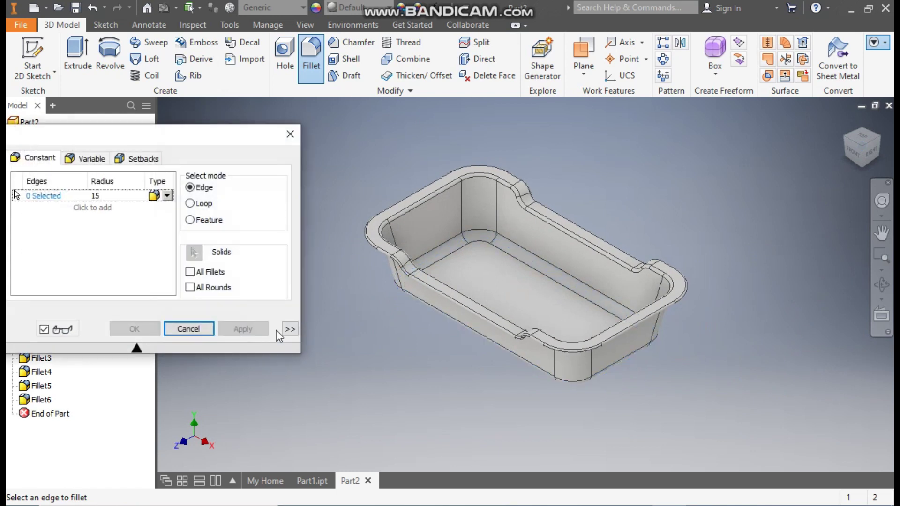
{"action": "left_click", "coordinate": [290, 134]}
{"action": "scroll", "coordinate": [435, 367], "scroll_direction": "down", "scroll_amount": 3}
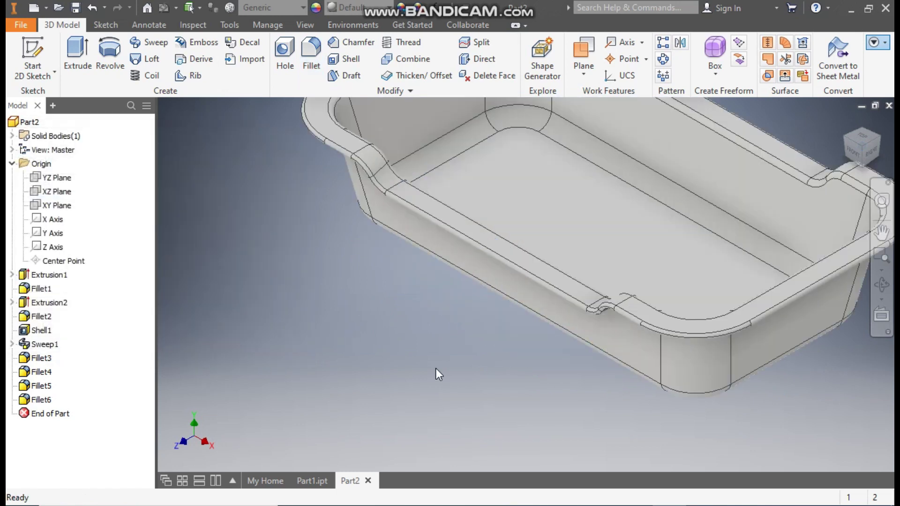
{"action": "left_click", "coordinate": [854, 151]}
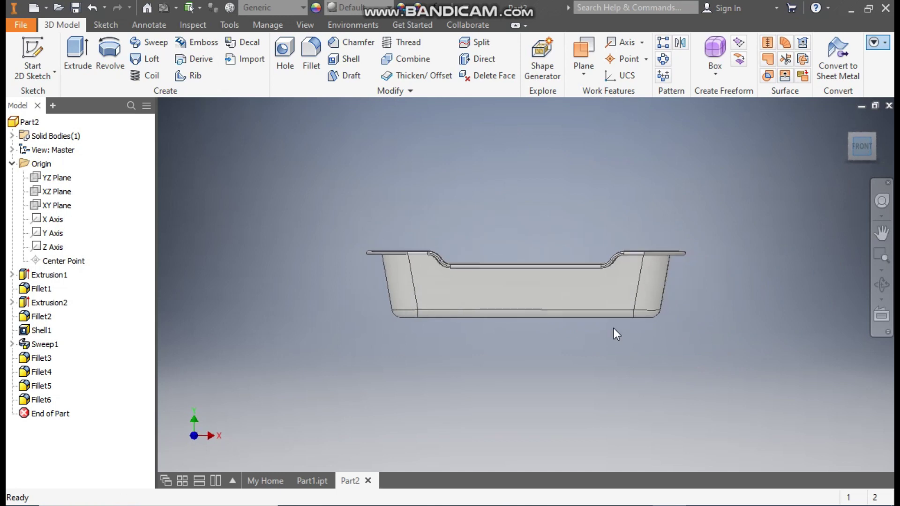
{"action": "left_click", "coordinate": [874, 136]}
{"action": "scroll", "coordinate": [487, 232], "scroll_direction": "down", "scroll_amount": 3}
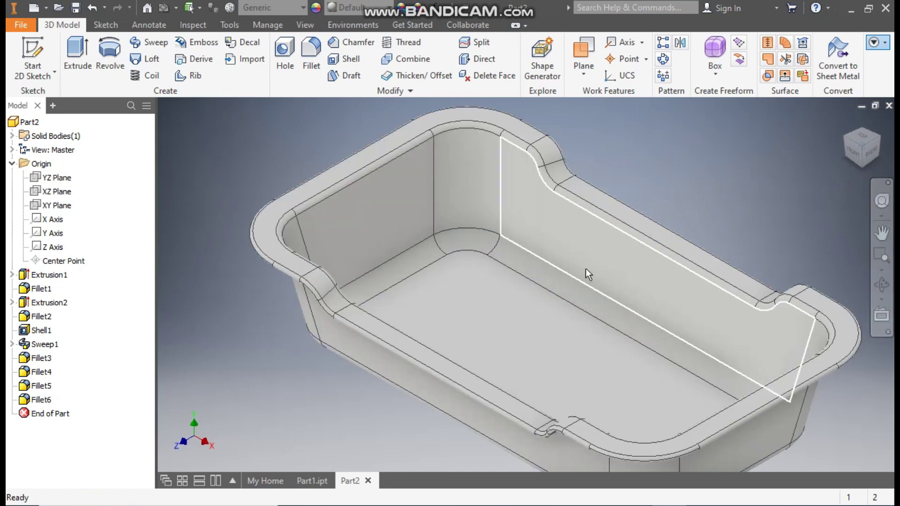
{"action": "scroll", "coordinate": [691, 232], "scroll_direction": "up", "scroll_amount": 3}
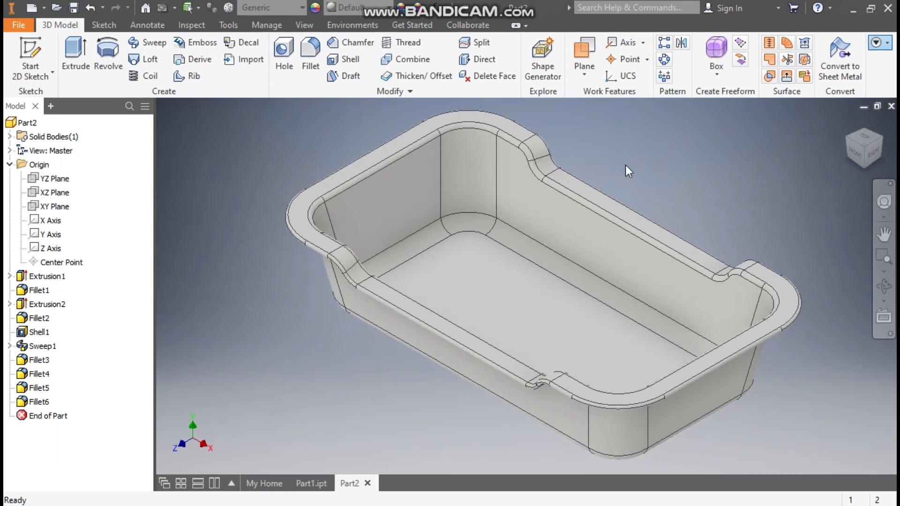
{"action": "left_click", "coordinate": [312, 483]}
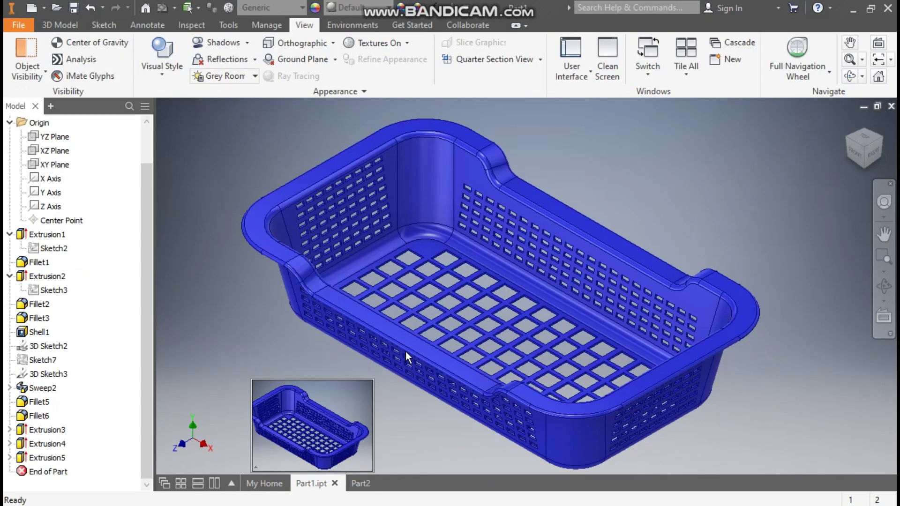
{"action": "left_click", "coordinate": [863, 139]}
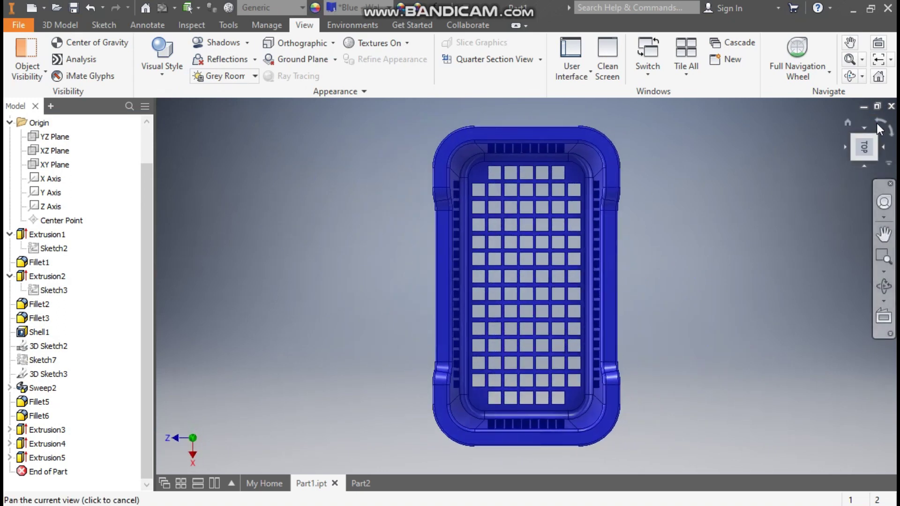
{"action": "left_click", "coordinate": [880, 128]}
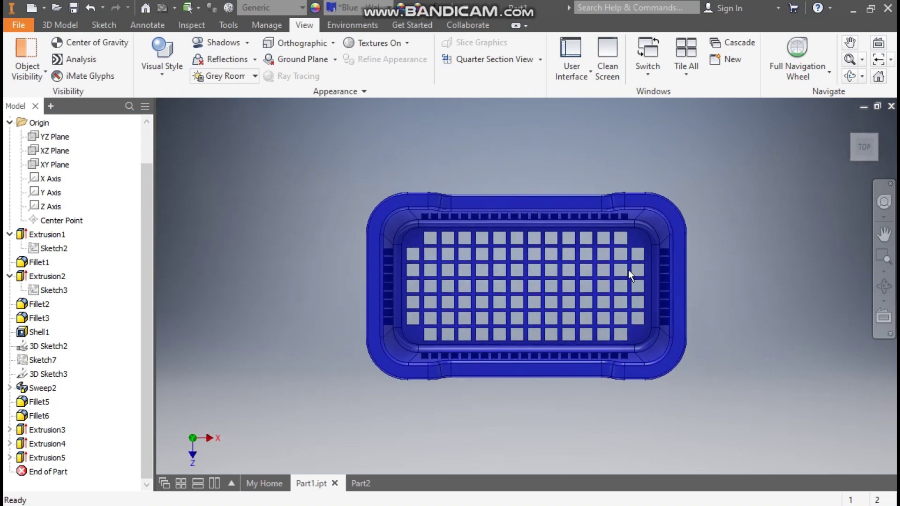
{"action": "left_click", "coordinate": [359, 482]}
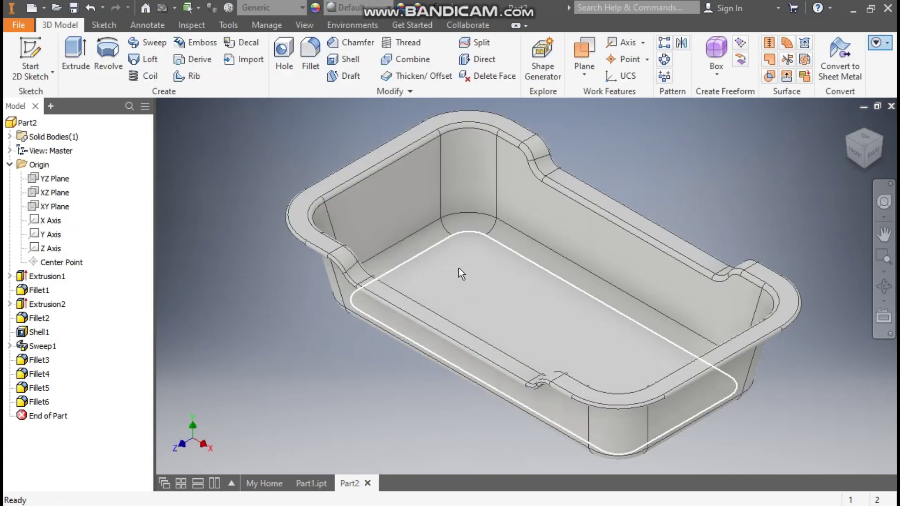
Step: Start a sketch on the tray floor and draw a centre-point rectangle
{"action": "left_click", "coordinate": [474, 277]}
{"action": "left_click", "coordinate": [508, 266]}
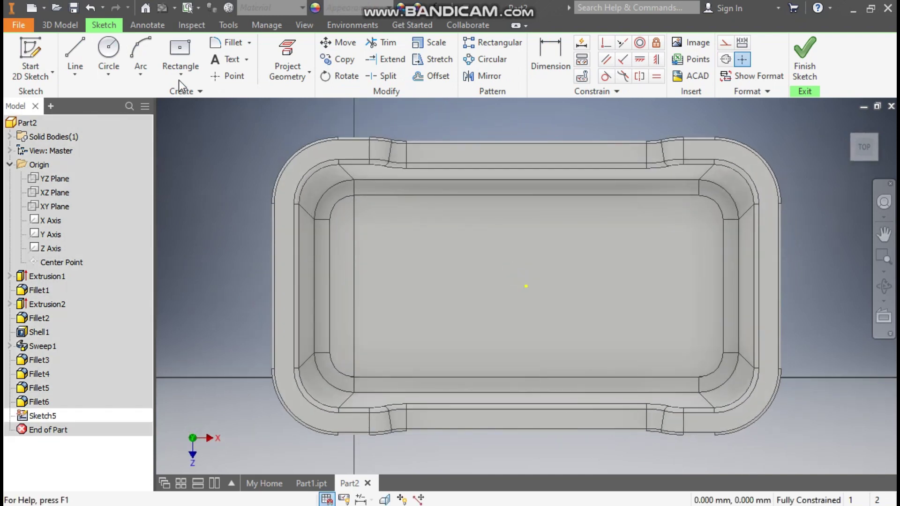
{"action": "left_click", "coordinate": [178, 77]}
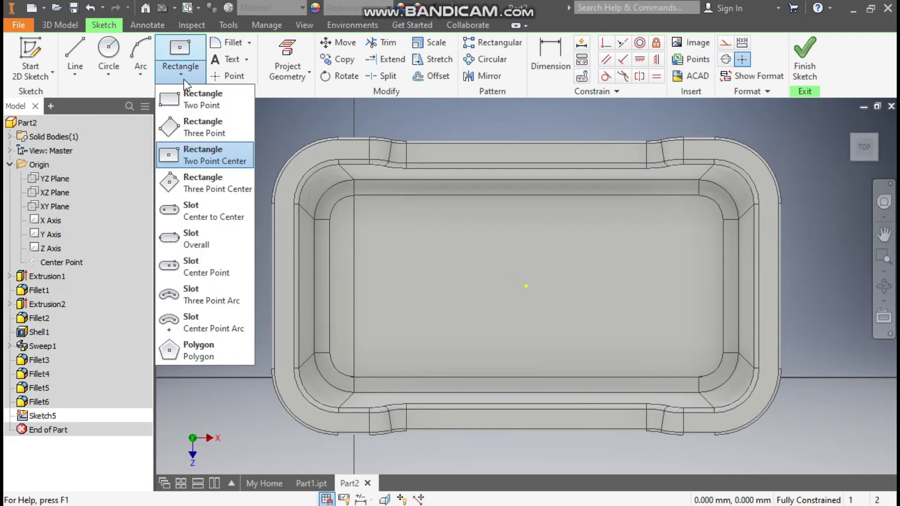
{"action": "left_click", "coordinate": [196, 153]}
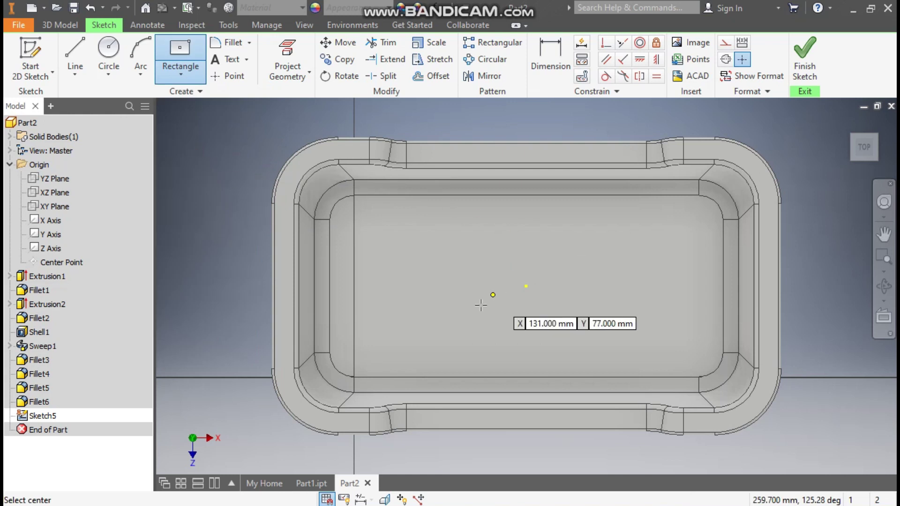
{"action": "left_click", "coordinate": [389, 286]}
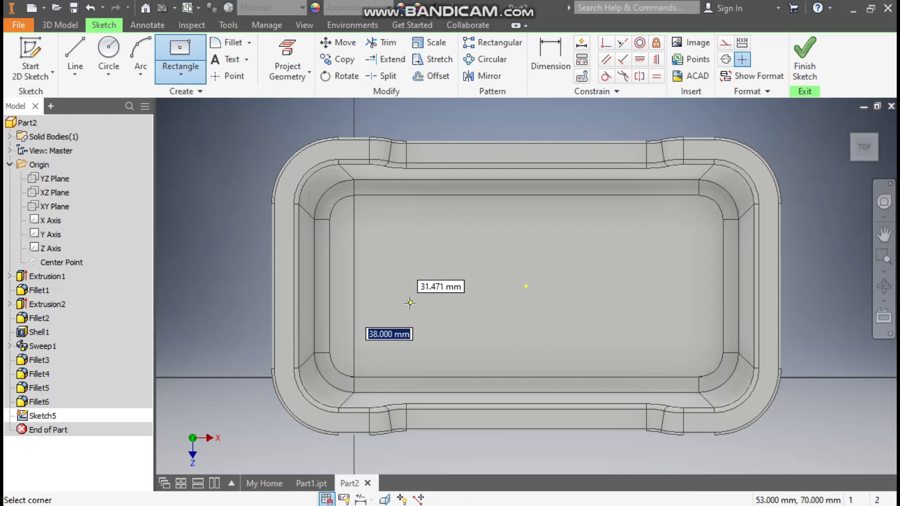
{"action": "left_click", "coordinate": [410, 304]}
Step: Dimension the rectangle to 20 mm wide and 20 mm high, making it square
{"action": "left_click", "coordinate": [562, 61]}
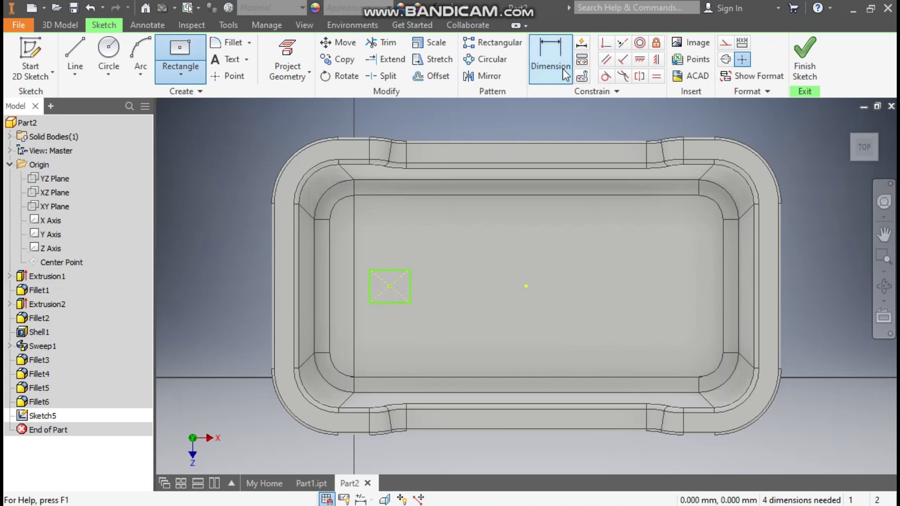
{"action": "left_click", "coordinate": [388, 272]}
{"action": "left_click", "coordinate": [390, 253]}
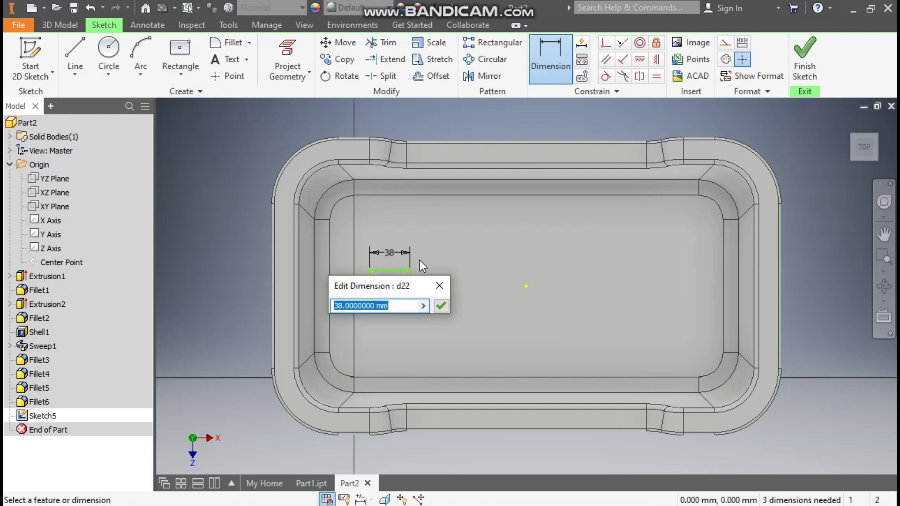
{"action": "type", "text": "20"}
{"action": "key", "text": "Return"}
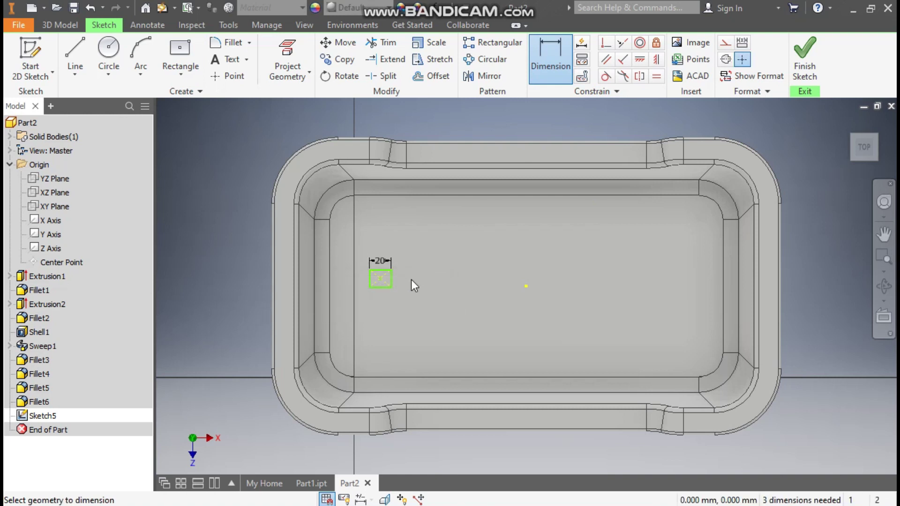
{"action": "scroll", "coordinate": [412, 279], "scroll_direction": "up", "scroll_amount": 4}
{"action": "left_click", "coordinate": [370, 287]}
{"action": "left_click", "coordinate": [387, 288]}
{"action": "type", "text": "20"}
{"action": "key", "text": "Return"}
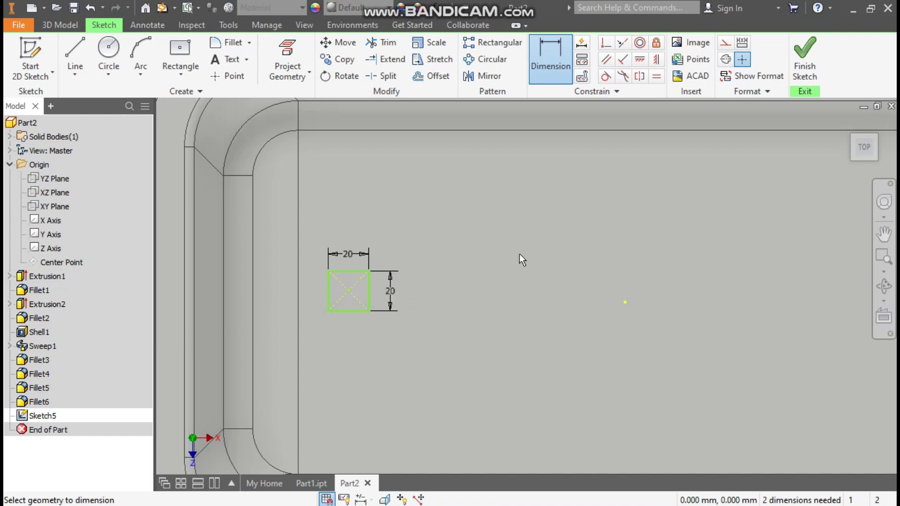
Step: Constrain the square's centre horizontally level with the sketch centre point
{"action": "left_click", "coordinate": [639, 61]}
{"action": "left_click", "coordinate": [626, 302]}
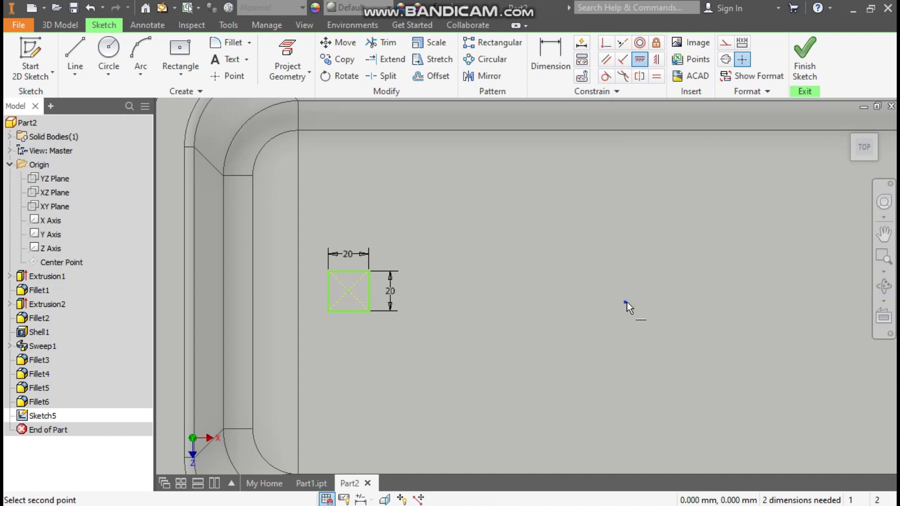
{"action": "left_click", "coordinate": [349, 293]}
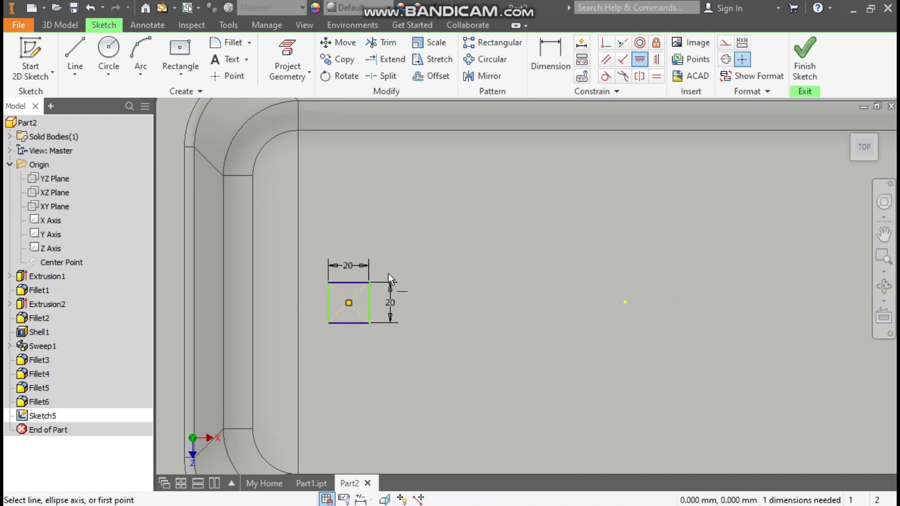
{"action": "scroll", "coordinate": [474, 263], "scroll_direction": "up", "scroll_amount": 3}
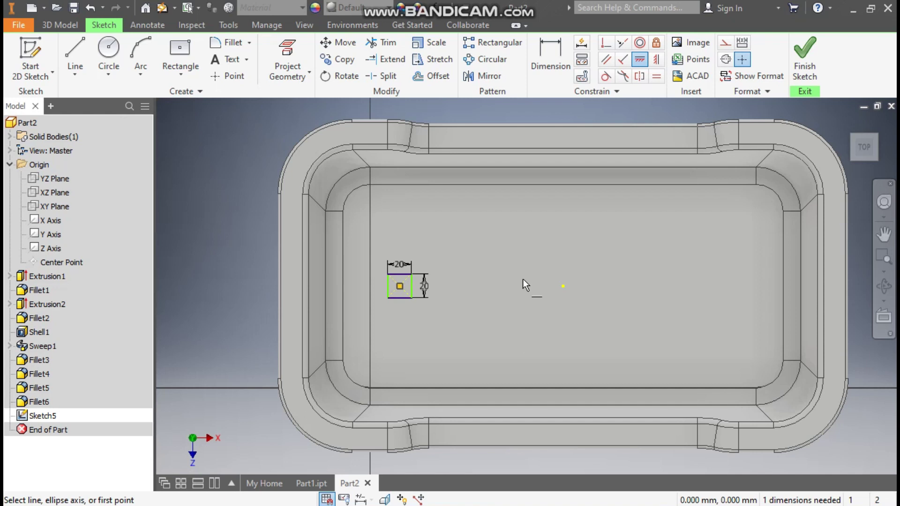
Step: Dimension the square 7 mm from the base's inner left edge
{"action": "left_click", "coordinate": [558, 57]}
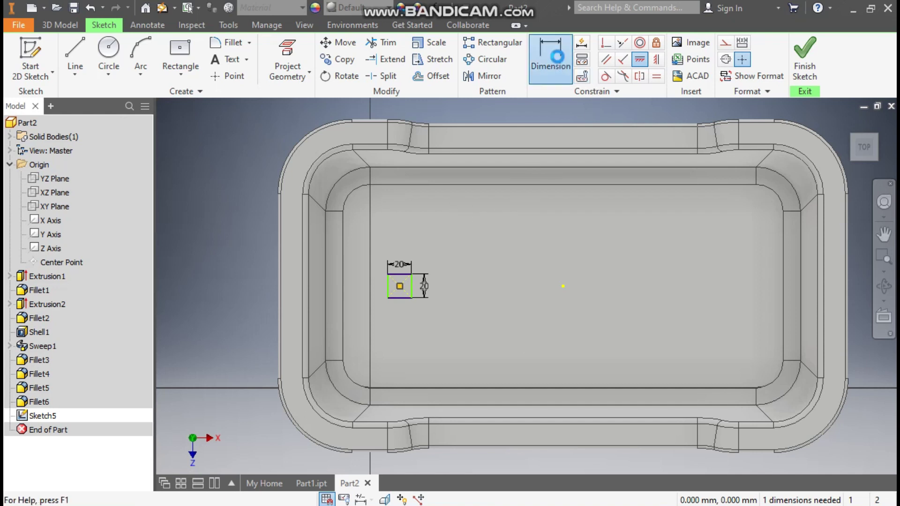
{"action": "left_click", "coordinate": [345, 289]}
{"action": "left_click", "coordinate": [388, 285]}
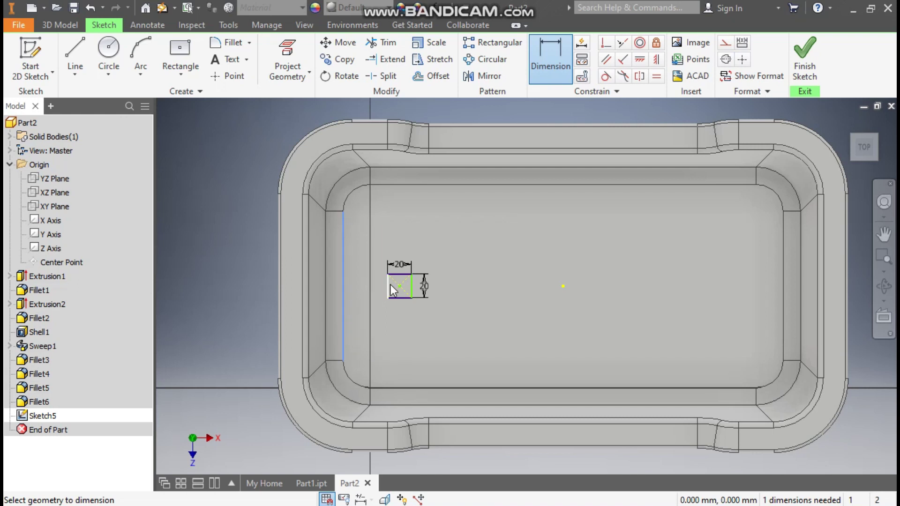
{"action": "left_click", "coordinate": [377, 242]}
{"action": "type", "text": "7"}
{"action": "key", "text": "Return"}
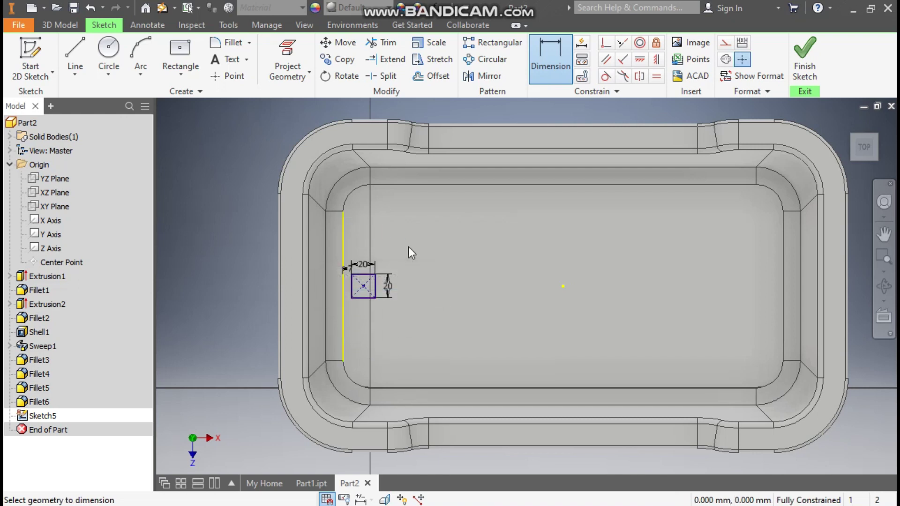
{"action": "key", "text": "Escape"}
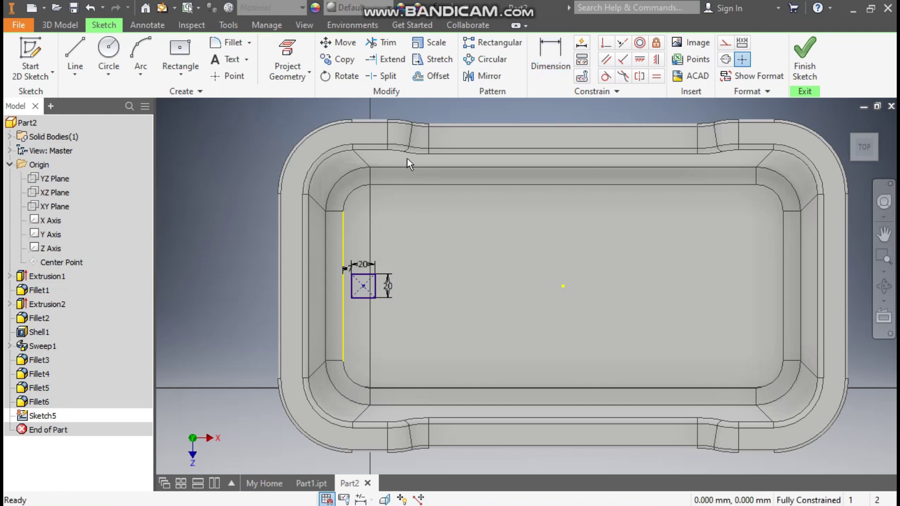
Step: Pattern the square along its top edge as 14 copies spaced 26 mm apart
{"action": "left_click", "coordinate": [486, 47]}
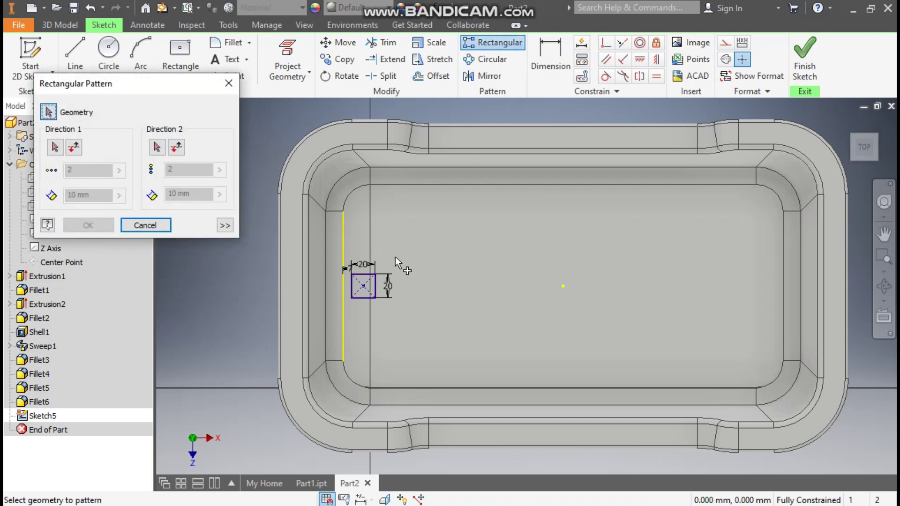
{"action": "left_click_drag", "start_coordinate": [351, 311], "coordinate": [389, 266]}
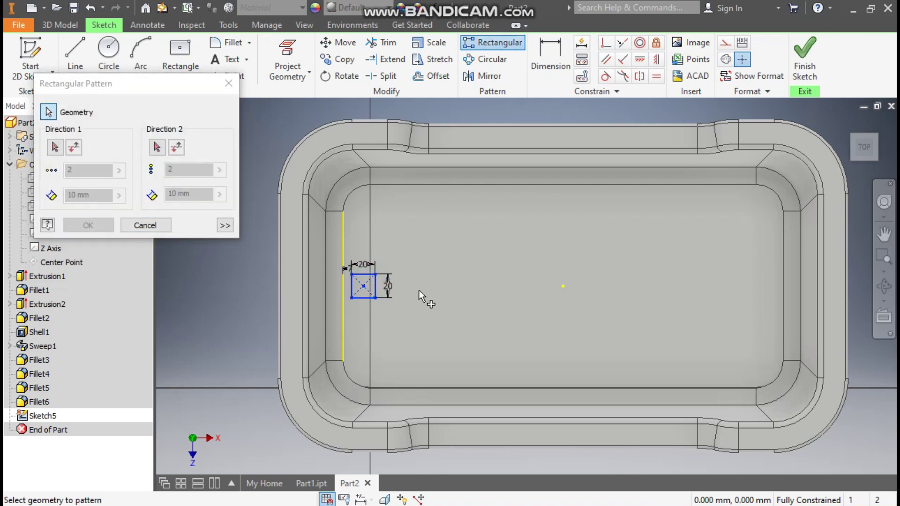
{"action": "left_click", "coordinate": [55, 147]}
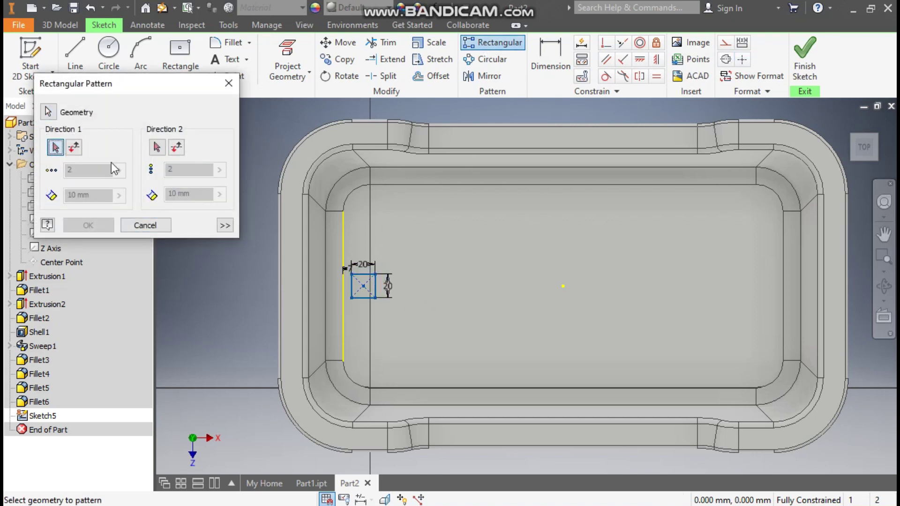
{"action": "left_click", "coordinate": [368, 274]}
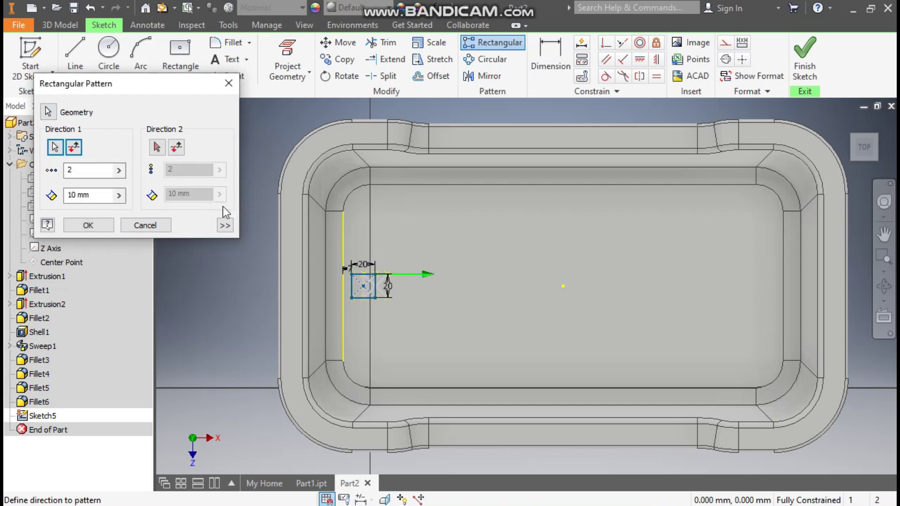
{"action": "double_click", "coordinate": [70, 172]}
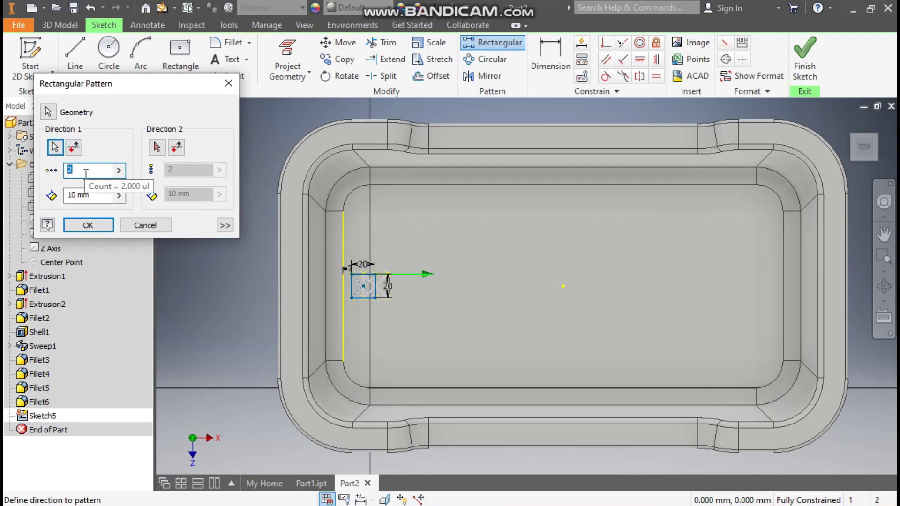
{"action": "type", "text": "14"}
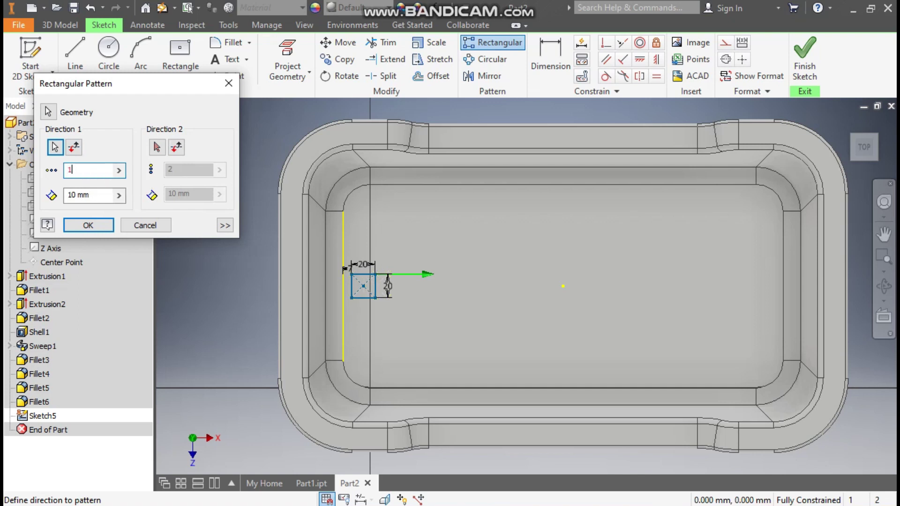
{"action": "left_click", "coordinate": [79, 196]}
{"action": "left_click_drag", "start_coordinate": [90, 196], "coordinate": [76, 196]}
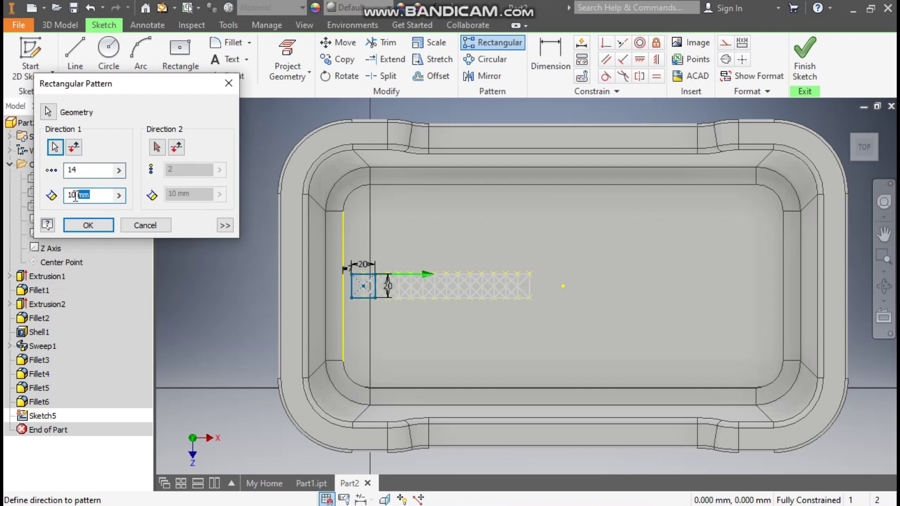
{"action": "type", "text": "26"}
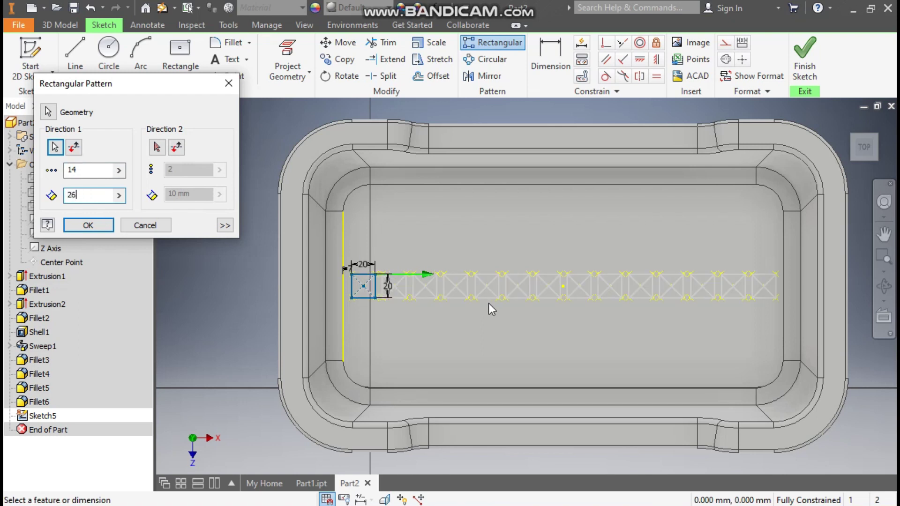
{"action": "scroll", "coordinate": [337, 274], "scroll_direction": "up", "scroll_amount": 5}
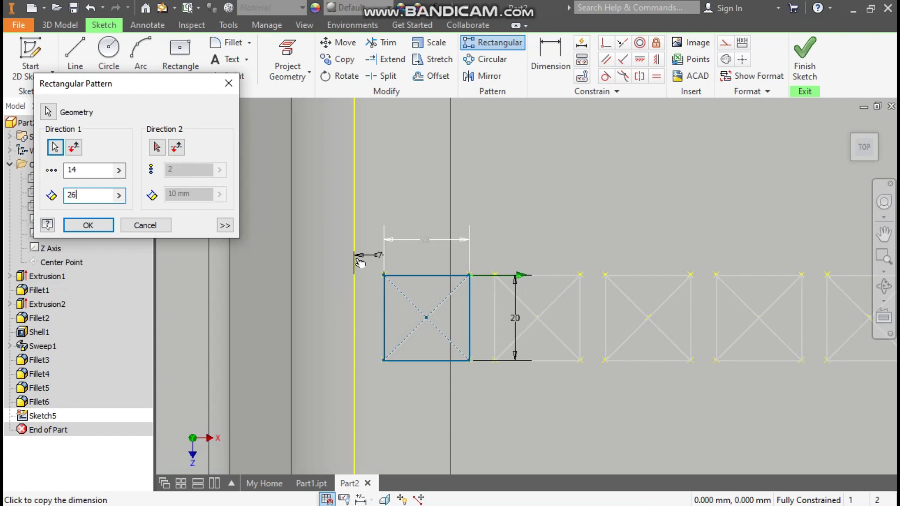
{"action": "scroll", "coordinate": [433, 294], "scroll_direction": "down", "scroll_amount": 5}
{"action": "mouse_move", "coordinate": [440, 294]}
{"action": "middle_mouse_down"}
{"action": "mouse_move", "coordinate": [412, 313]}
{"action": "mouse_move", "coordinate": [438, 311]}
{"action": "middle_mouse_up"}
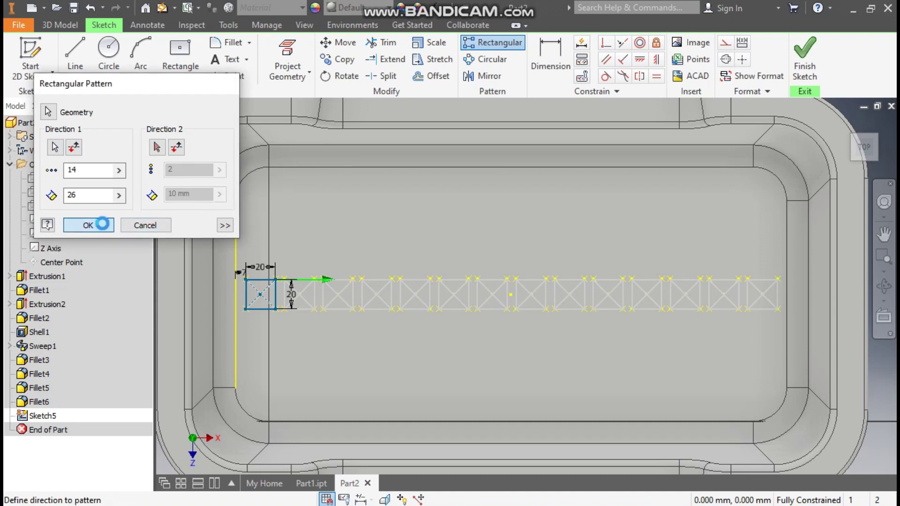
{"action": "left_click", "coordinate": [106, 224]}
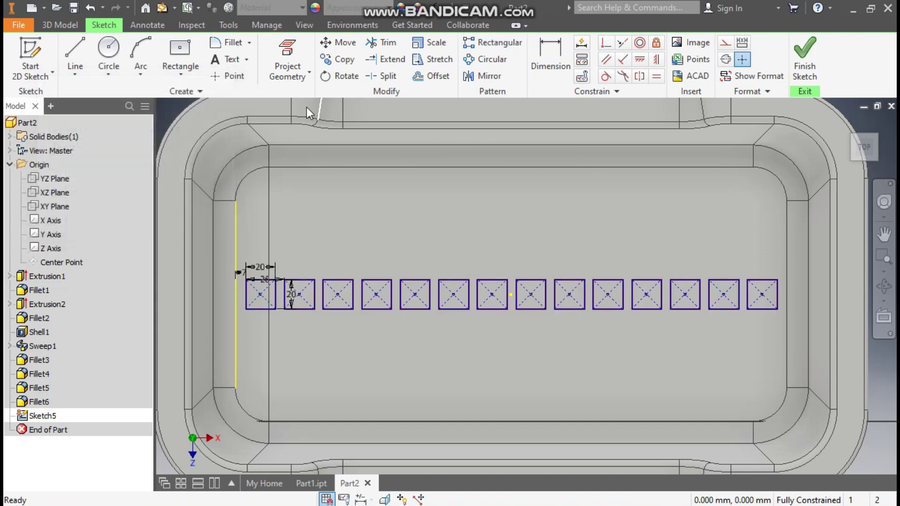
Step: Pattern the row of squares along the left vertical edge into 4 rows, 24 mm apart
{"action": "left_click", "coordinate": [492, 43]}
{"action": "left_click_drag", "start_coordinate": [790, 259], "coordinate": [255, 336]}
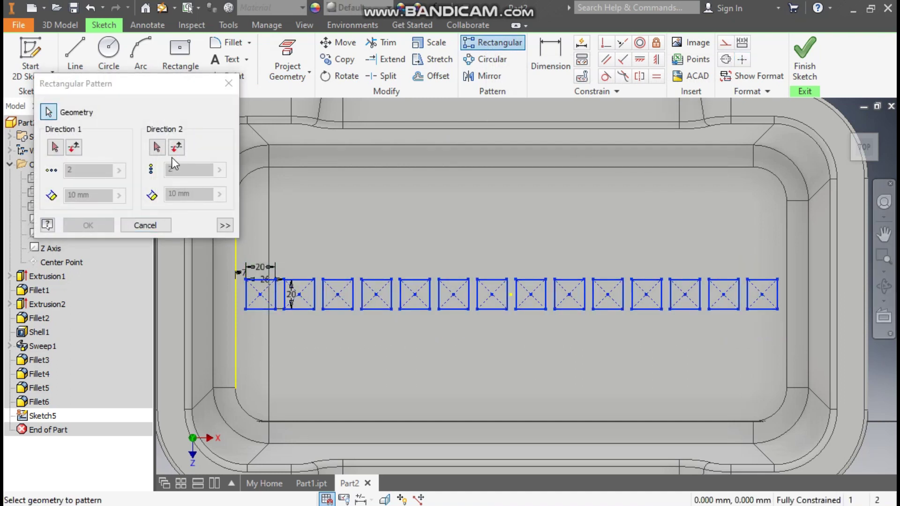
{"action": "left_click", "coordinate": [55, 147]}
{"action": "middle_click_drag", "start_coordinate": [281, 249], "coordinate": [340, 244]}
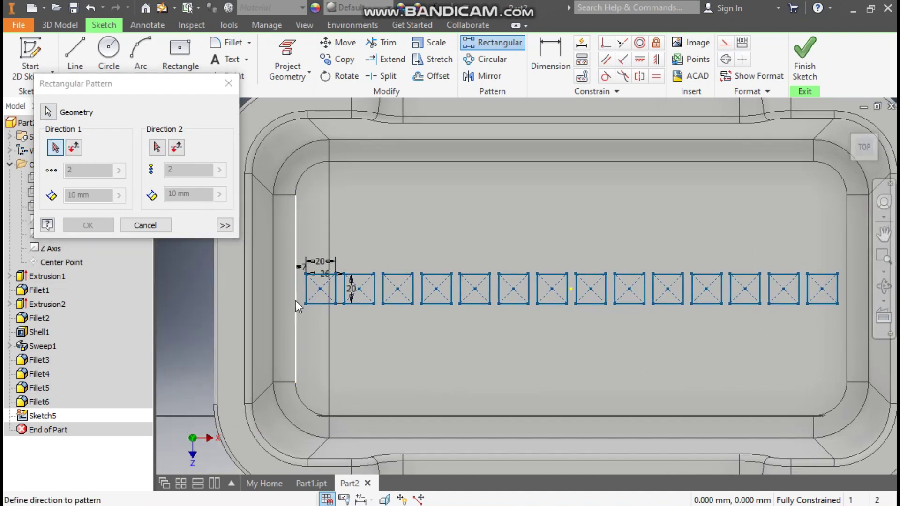
{"action": "left_click", "coordinate": [295, 300]}
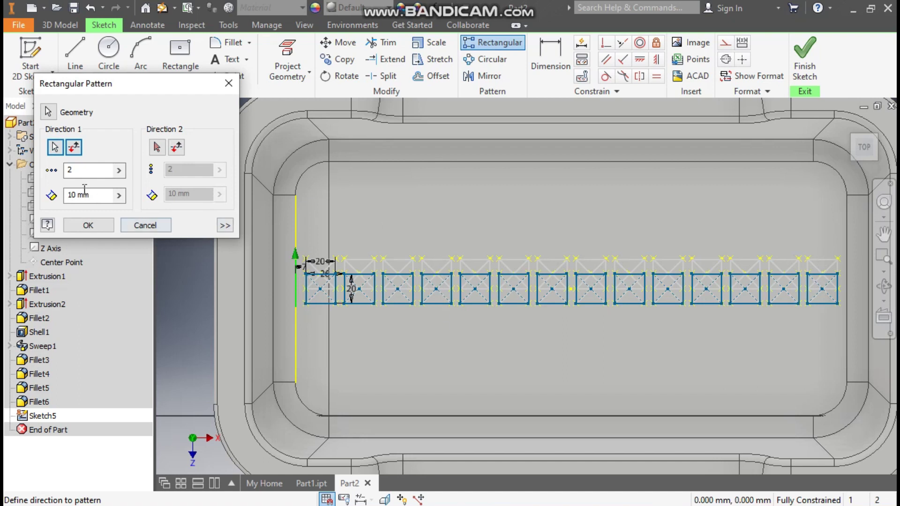
{"action": "double_click", "coordinate": [74, 174]}
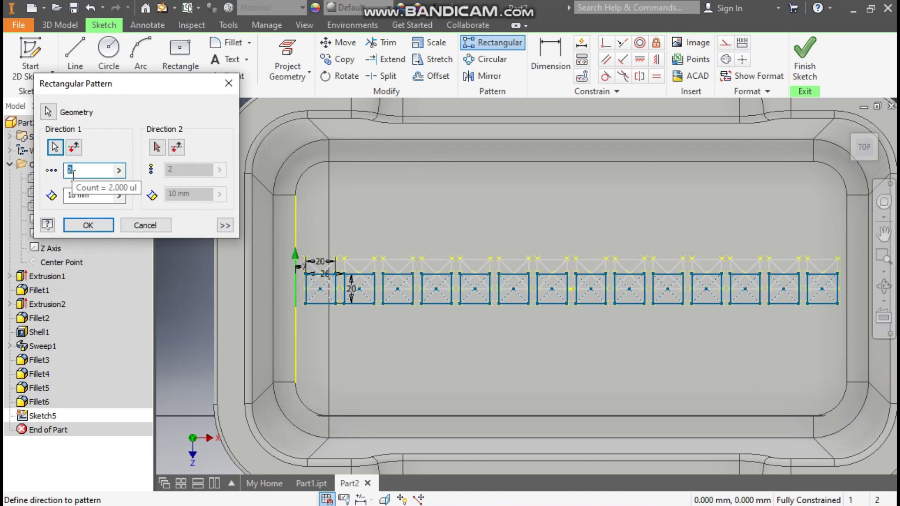
{"action": "type", "text": "4"}
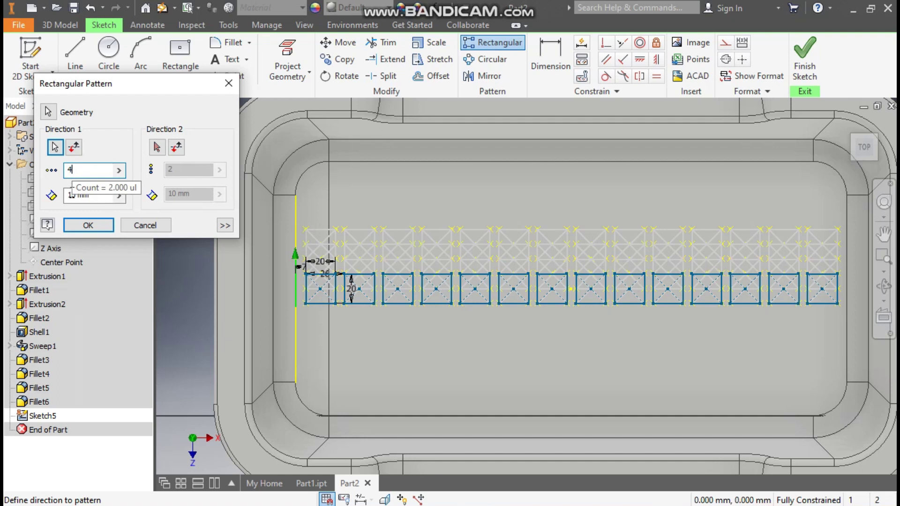
{"action": "left_click_drag", "start_coordinate": [89, 196], "coordinate": [75, 198]}
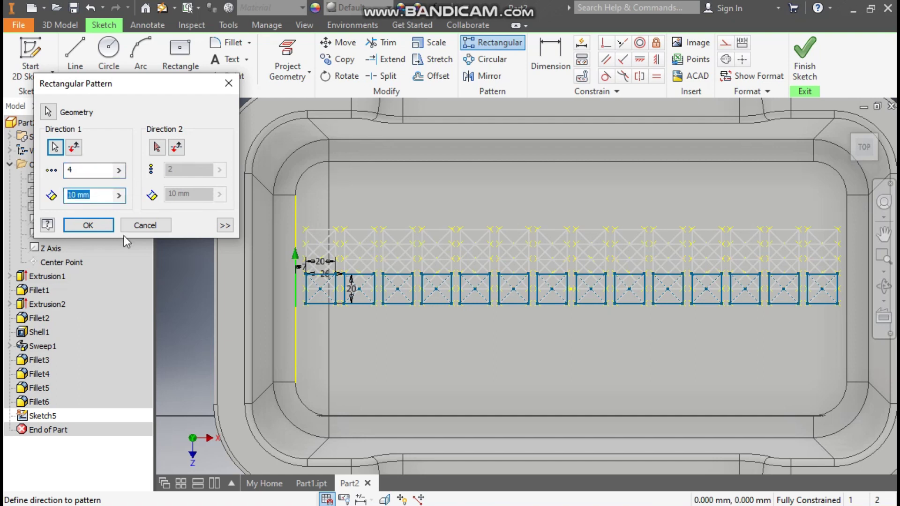
{"action": "type", "text": "24"}
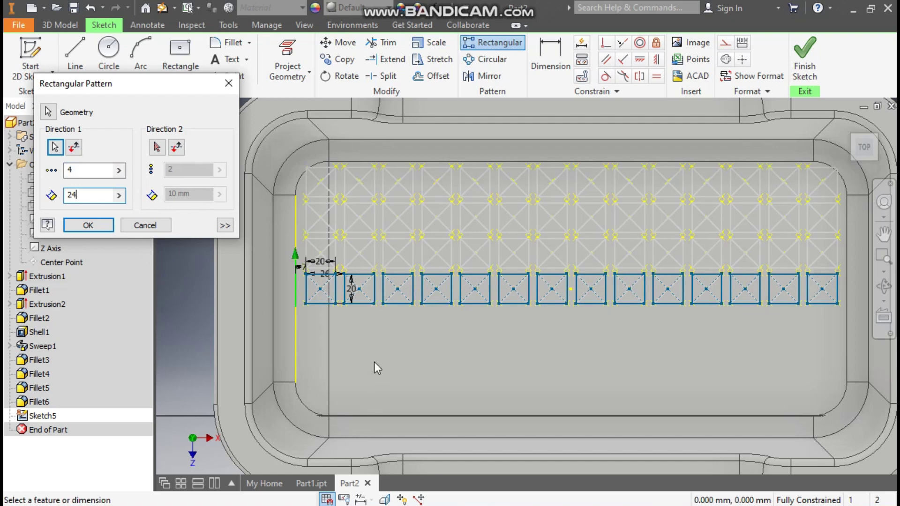
Step: Add a reversed downward second direction of 4 rows at 24 mm and accept the grid
{"action": "left_click", "coordinate": [157, 147]}
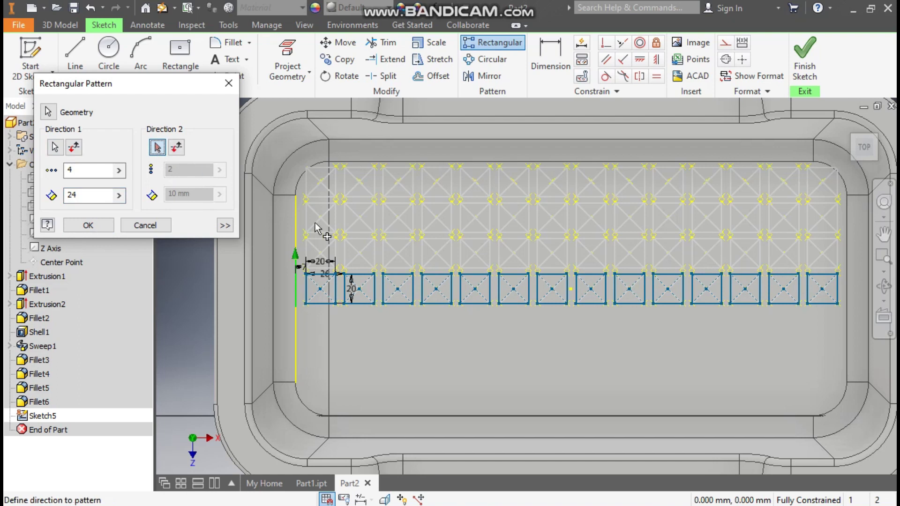
{"action": "left_click", "coordinate": [295, 323]}
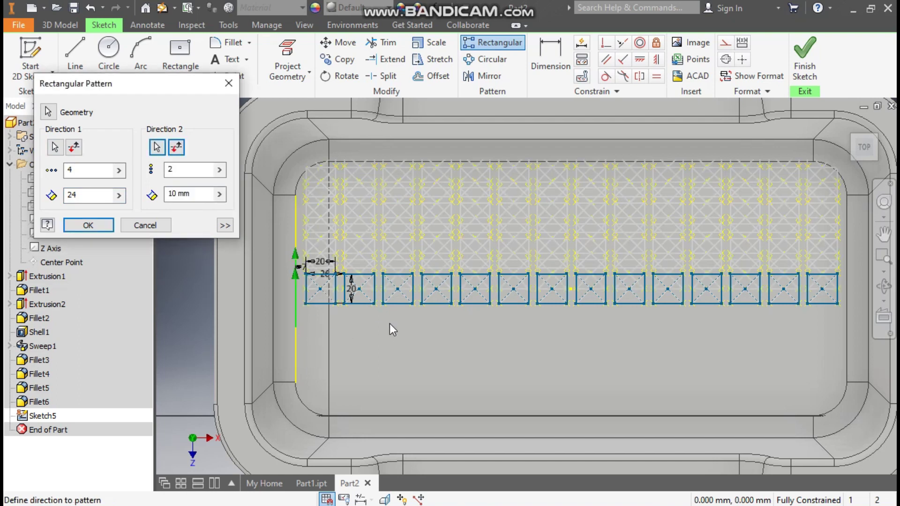
{"action": "left_click", "coordinate": [178, 148]}
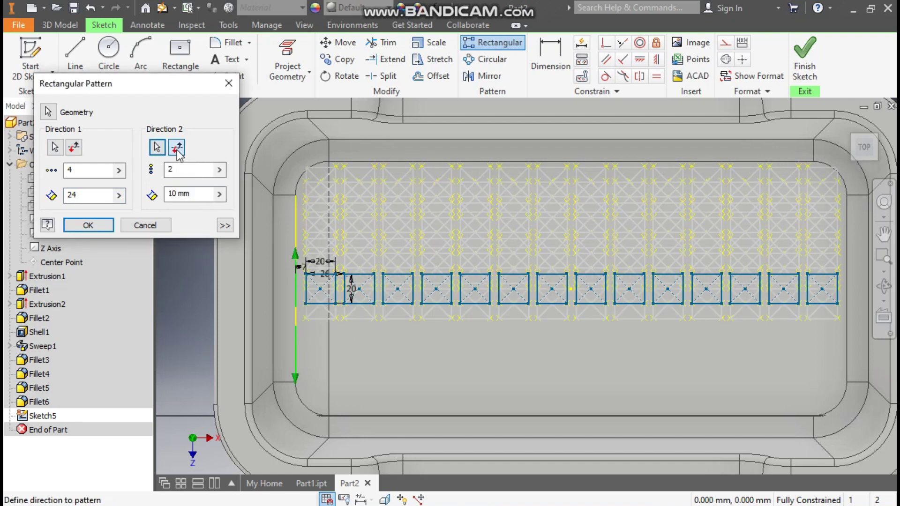
{"action": "key", "text": "Tab"}
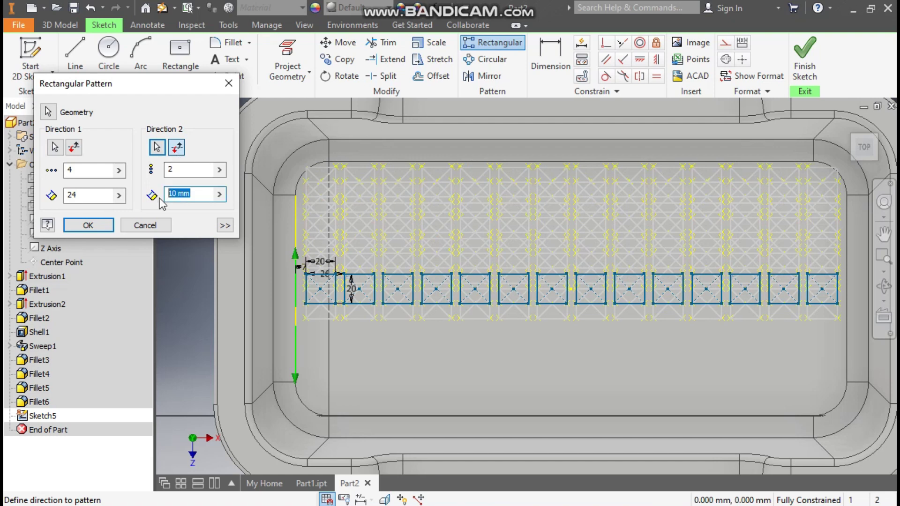
{"action": "type", "text": "24"}
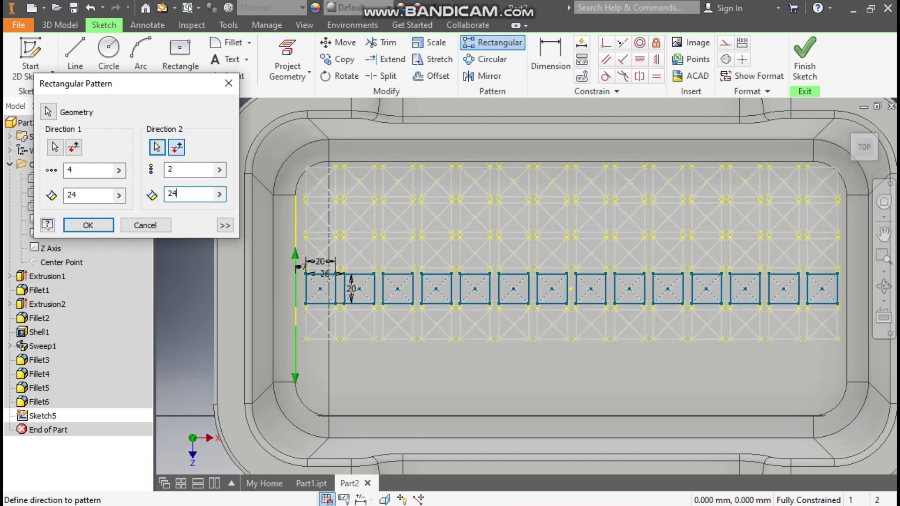
{"action": "double_click", "coordinate": [165, 170]}
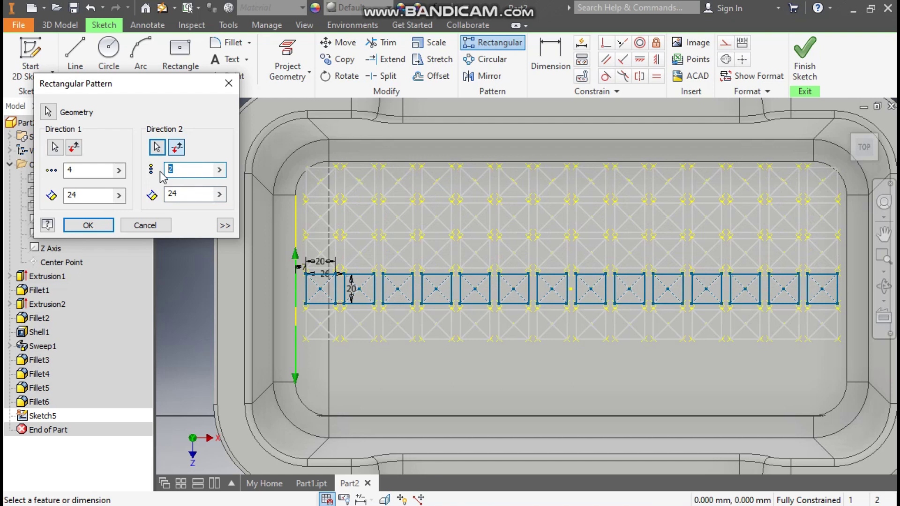
{"action": "type", "text": "4"}
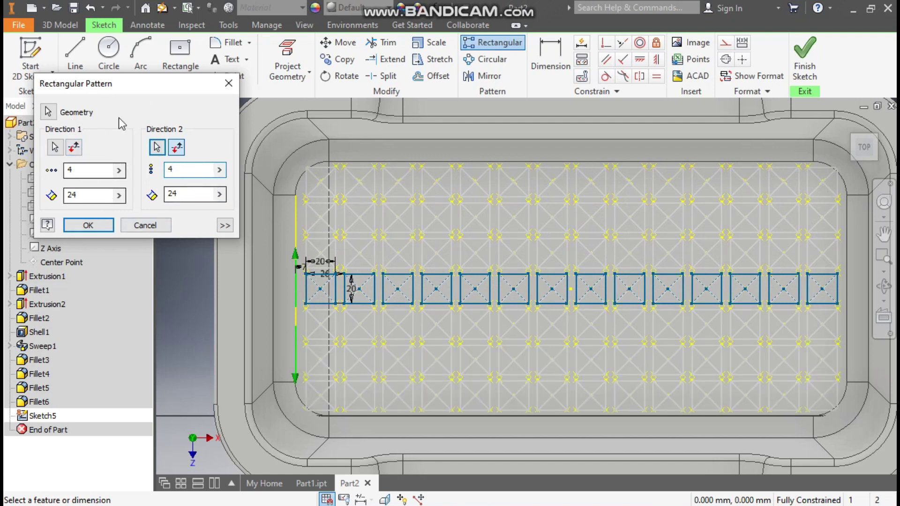
{"action": "left_click", "coordinate": [87, 224]}
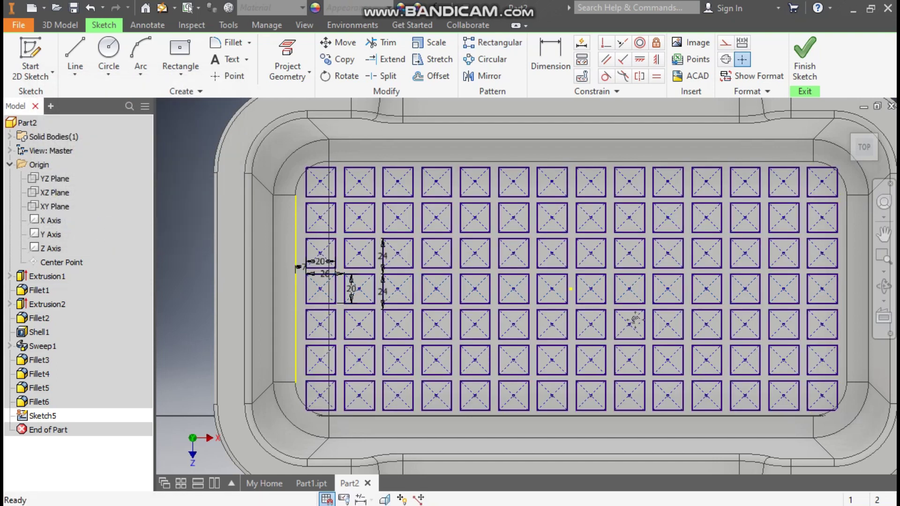
{"action": "scroll", "coordinate": [426, 270], "scroll_direction": "down", "scroll_amount": 2}
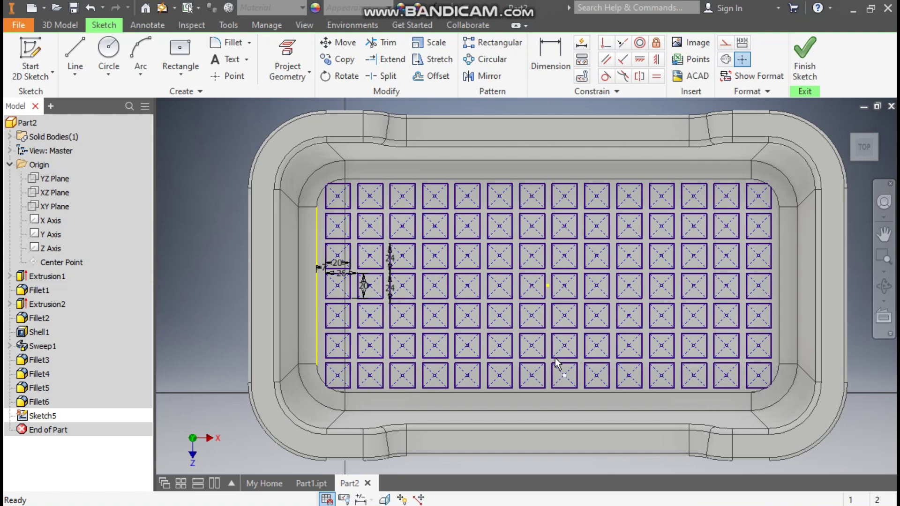
Step: Finish the sketch and extrude all square profiles as a downward cut through the floor
{"action": "left_click", "coordinate": [805, 54]}
{"action": "left_click", "coordinate": [77, 47]}
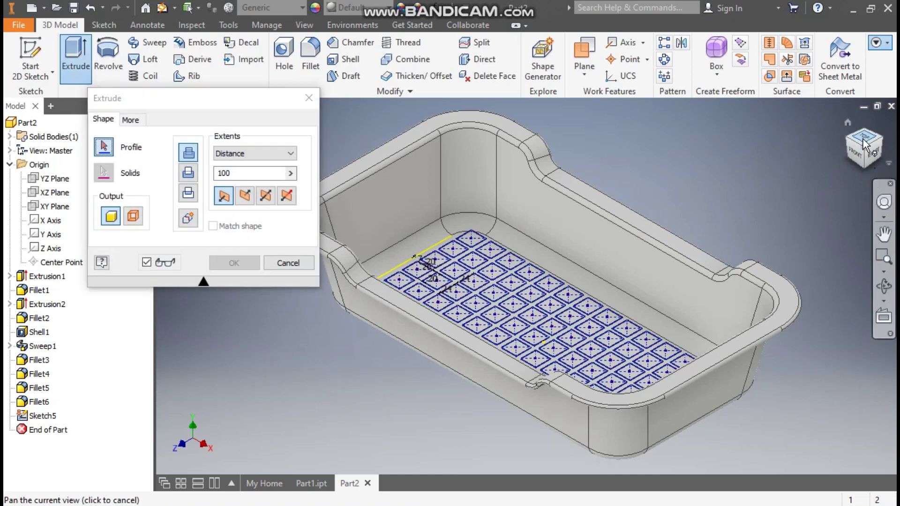
{"action": "left_click", "coordinate": [864, 142]}
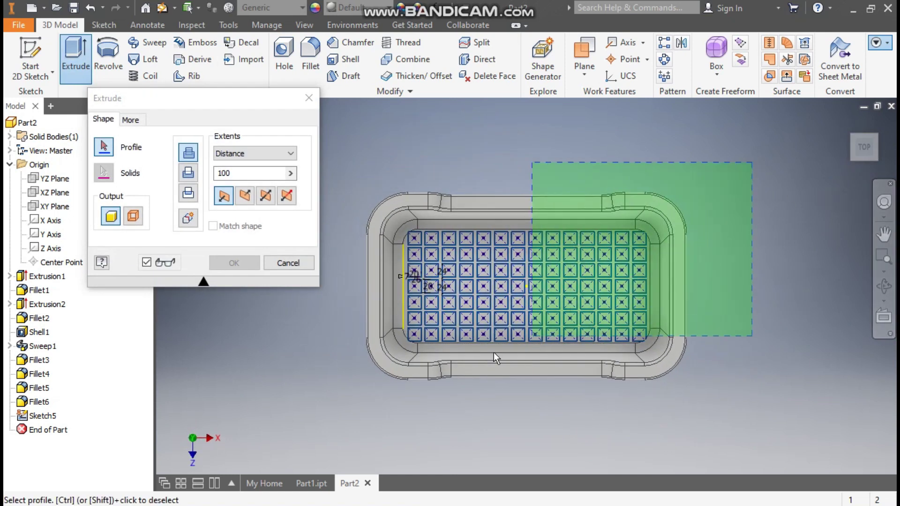
{"action": "left_click", "coordinate": [407, 382]}
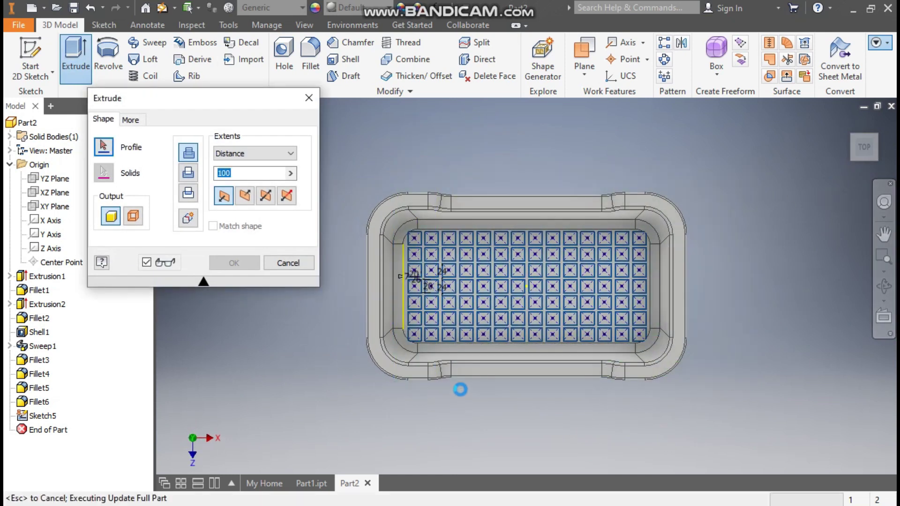
{"action": "left_click", "coordinate": [847, 124]}
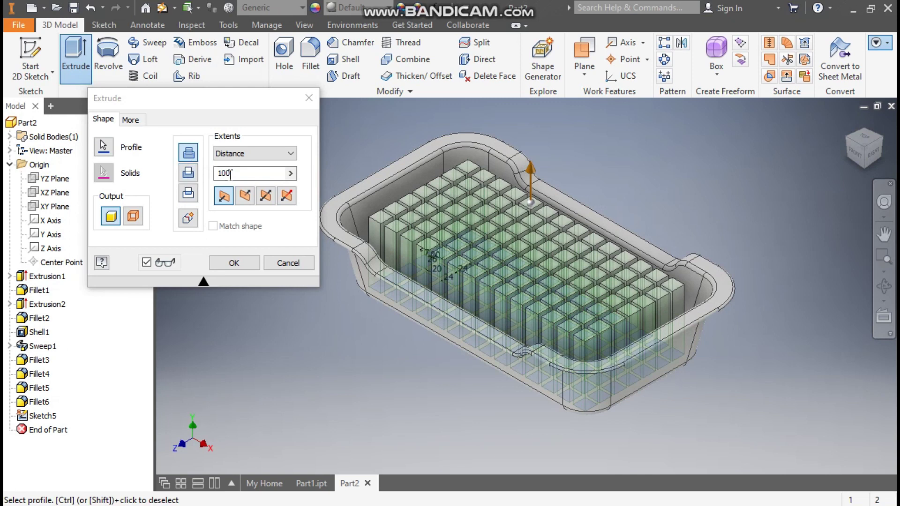
{"action": "left_click", "coordinate": [188, 174]}
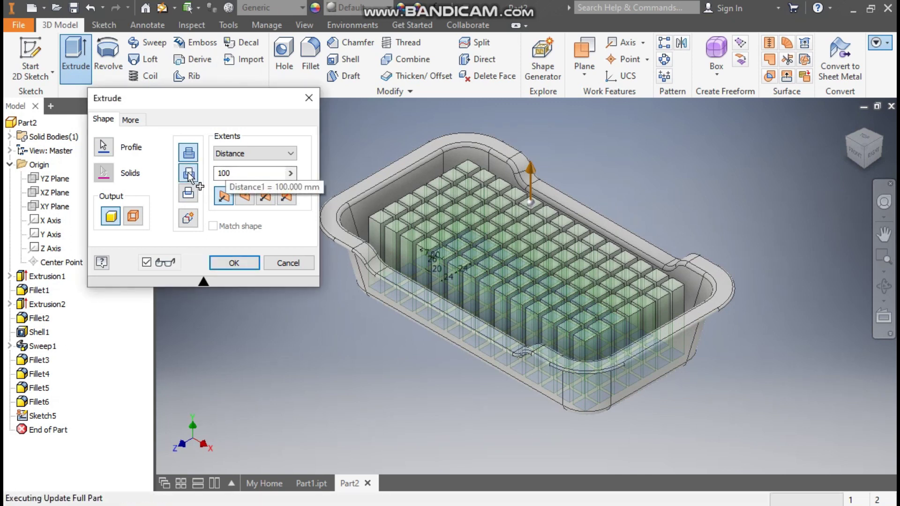
{"action": "middle_click_drag", "start_coordinate": [428, 321], "coordinate": [424, 275], "text": "shift"}
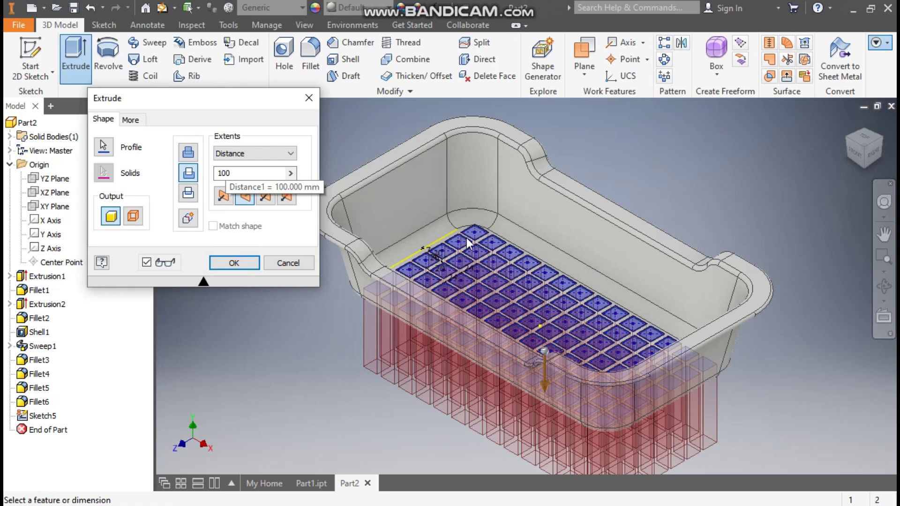
{"action": "left_click", "coordinate": [864, 138]}
{"action": "scroll", "coordinate": [428, 274], "scroll_direction": "up", "scroll_amount": 3}
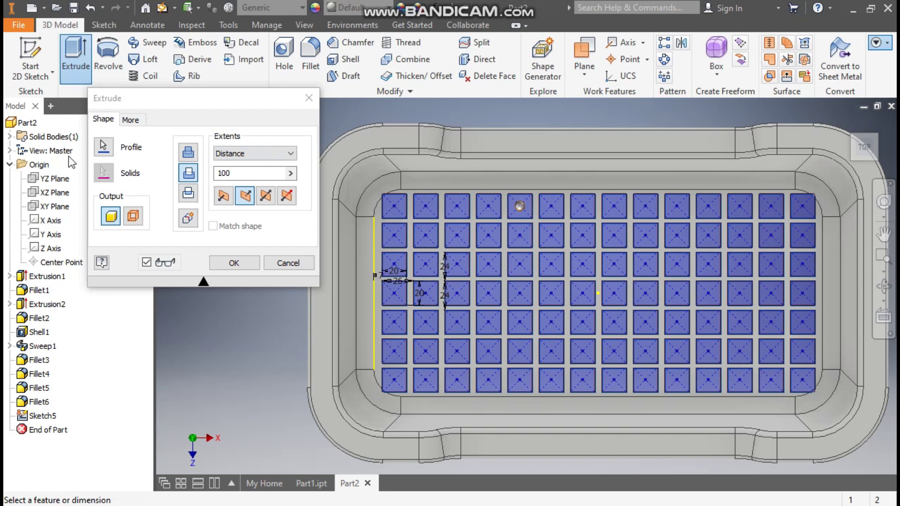
Step: Exclude the corner squares from the cut and apply the extrusion
{"action": "left_click", "coordinate": [104, 147]}
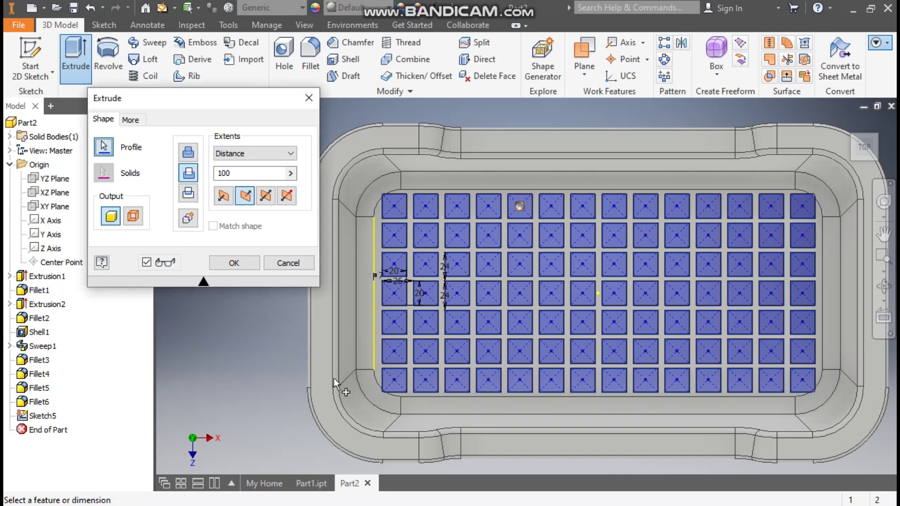
{"action": "left_click", "coordinate": [402, 214], "text": "ctrl"}
{"action": "left_click", "coordinate": [799, 213], "text": "ctrl"}
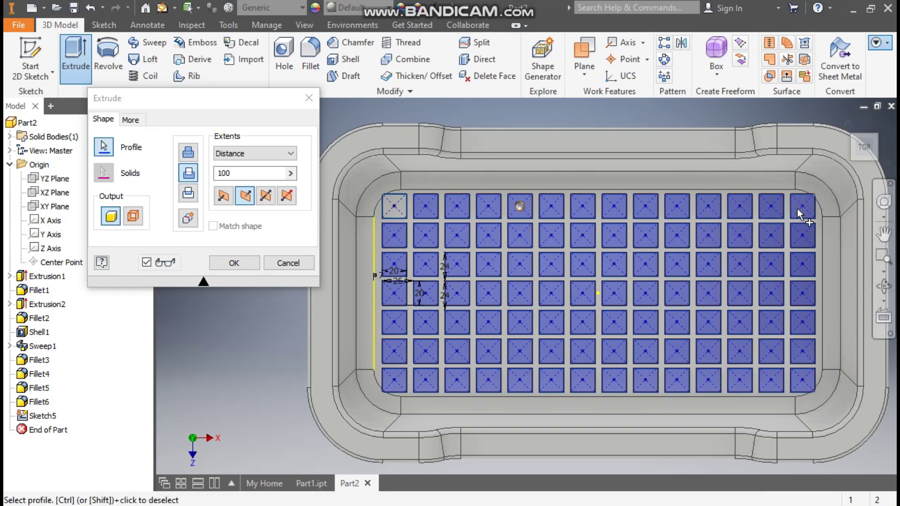
{"action": "left_click", "coordinate": [809, 390], "text": "ctrl"}
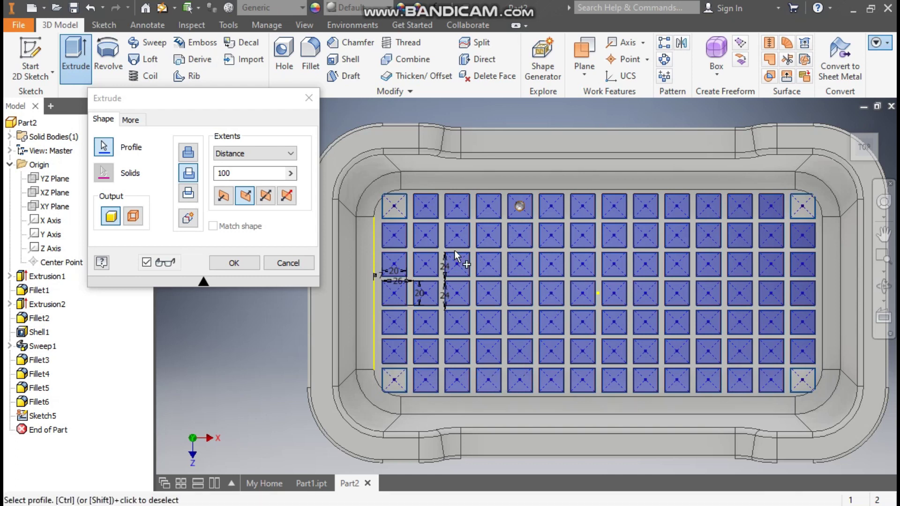
{"action": "left_click", "coordinate": [224, 263]}
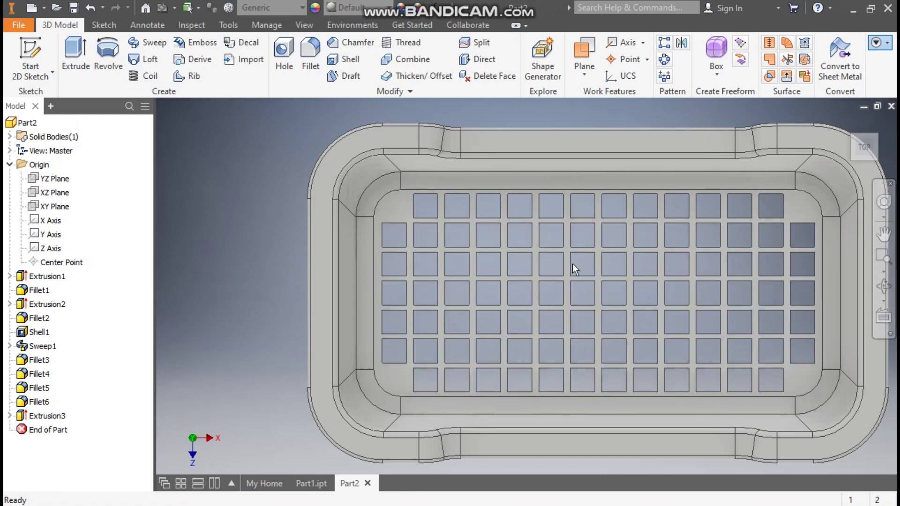
{"action": "left_click", "coordinate": [846, 122]}
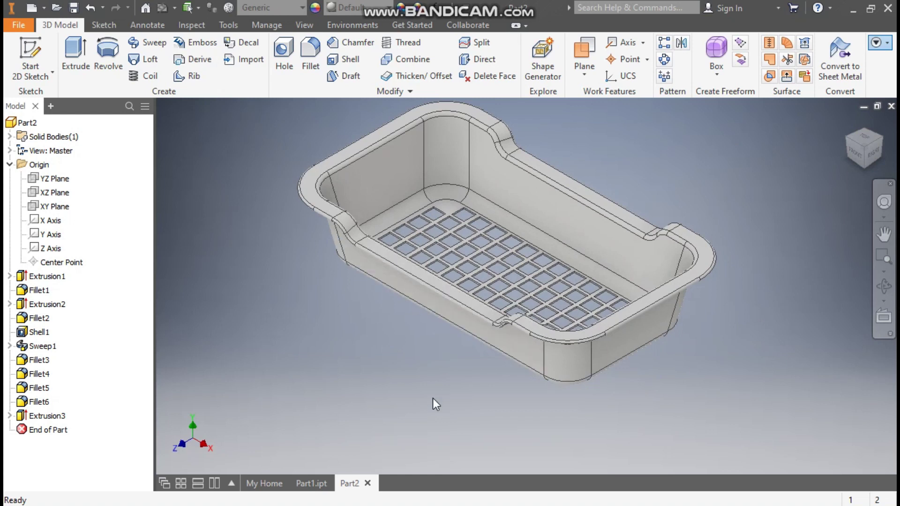
{"action": "left_click", "coordinate": [311, 484]}
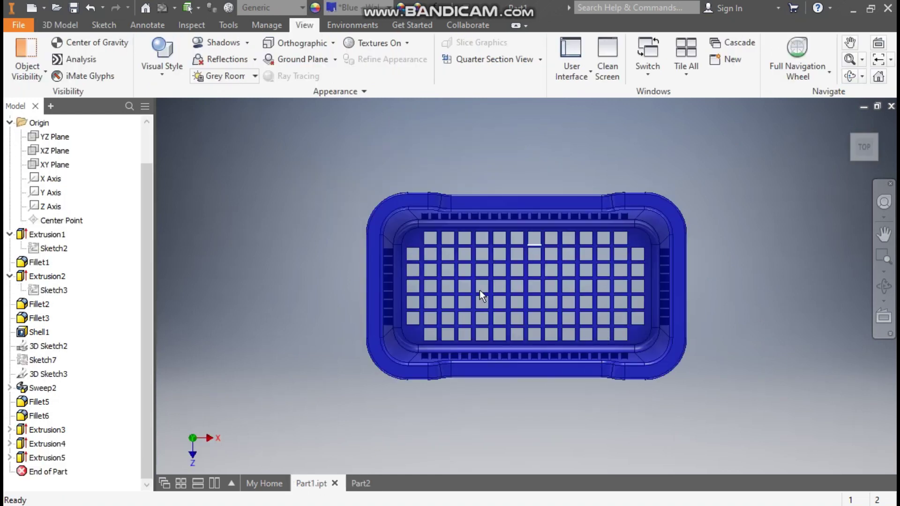
{"action": "left_click", "coordinate": [850, 121]}
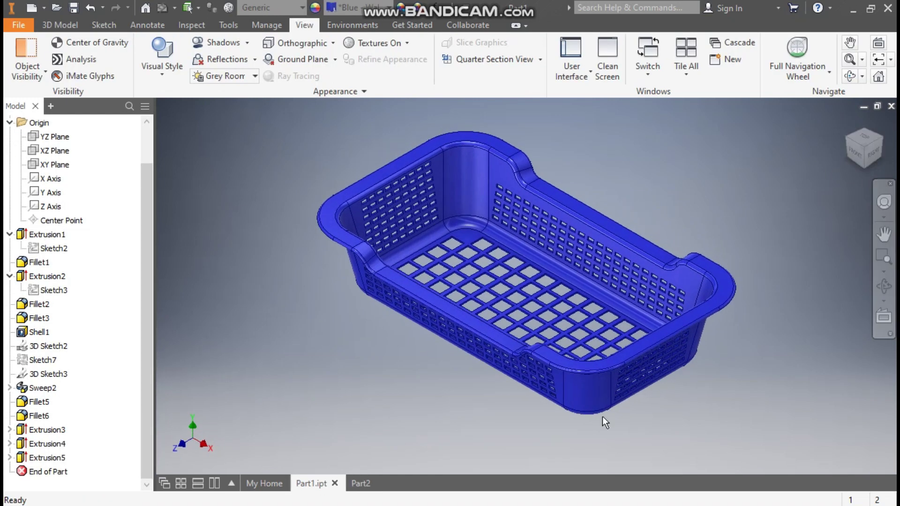
{"action": "left_click", "coordinate": [854, 154]}
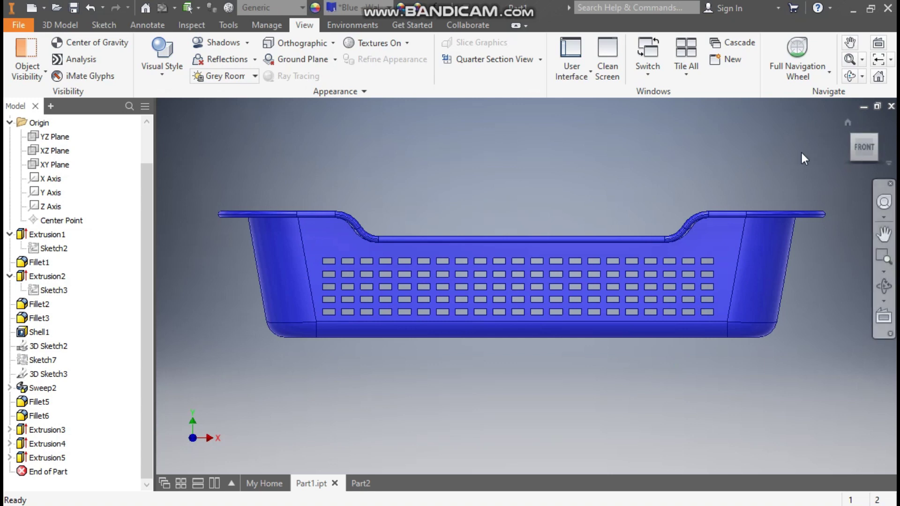
{"action": "left_click", "coordinate": [357, 483]}
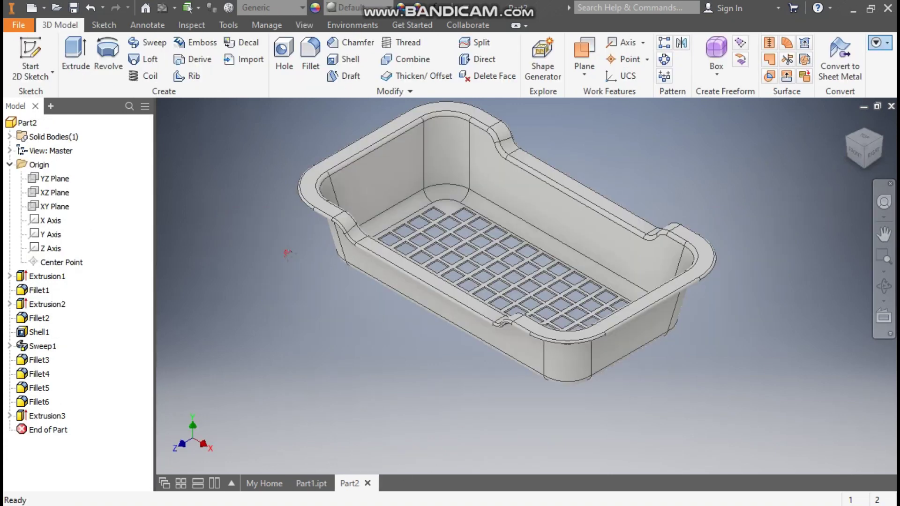
{"action": "middle_click_drag", "start_coordinate": [287, 253], "coordinate": [290, 274]}
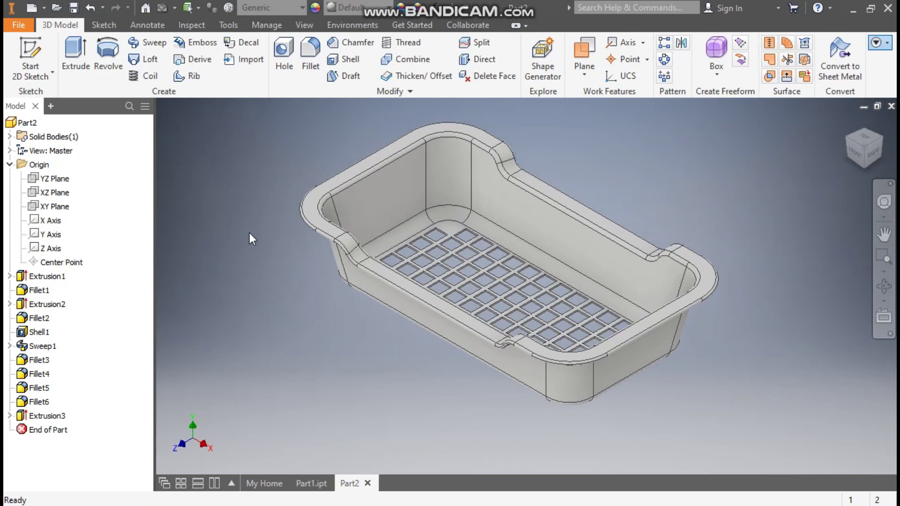
Step: Start a 2D sketch on the XY Plane and switch the visual style to Wireframe
{"action": "left_click", "coordinate": [27, 57]}
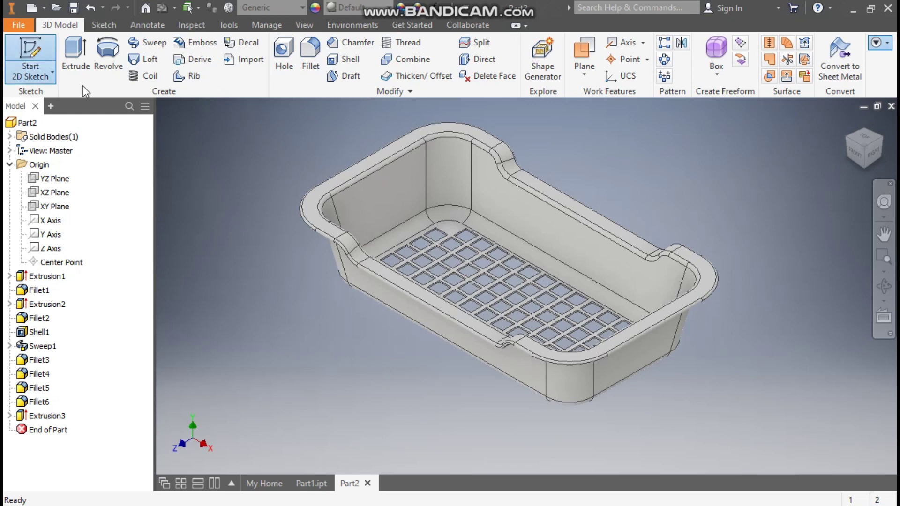
{"action": "left_click", "coordinate": [51, 207]}
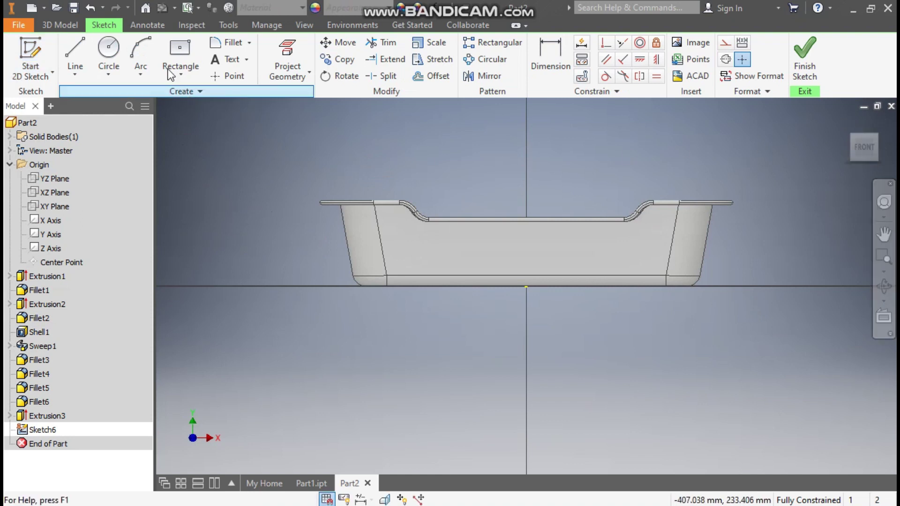
{"action": "left_click", "coordinate": [303, 27]}
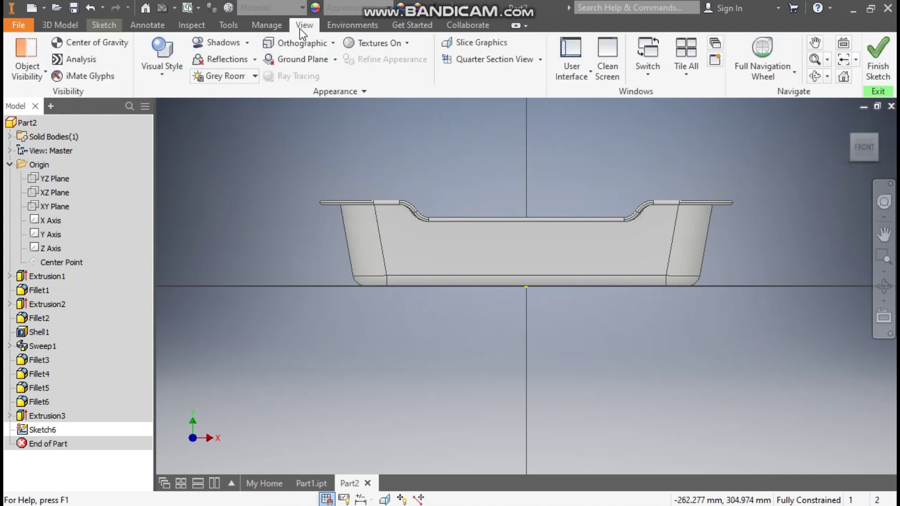
{"action": "left_click", "coordinate": [165, 70]}
{"action": "left_click", "coordinate": [186, 205]}
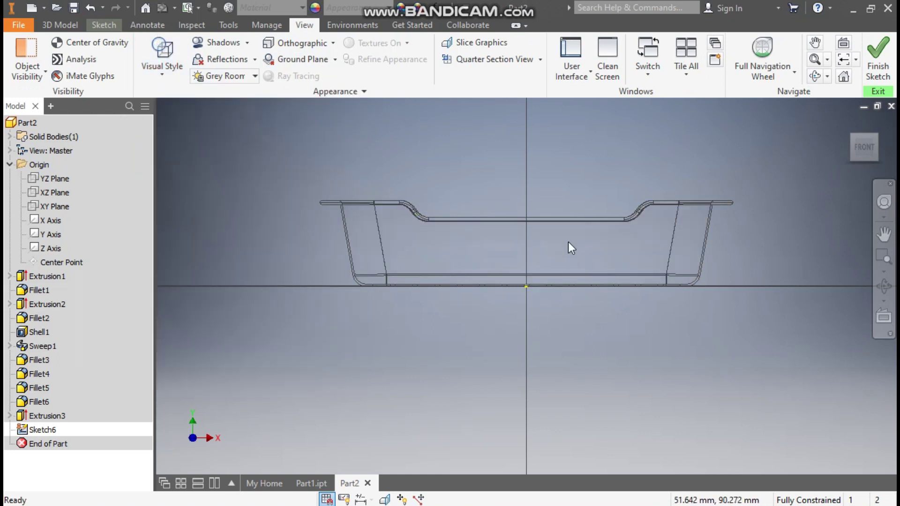
{"action": "scroll", "coordinate": [442, 217], "scroll_direction": "up", "scroll_amount": 4}
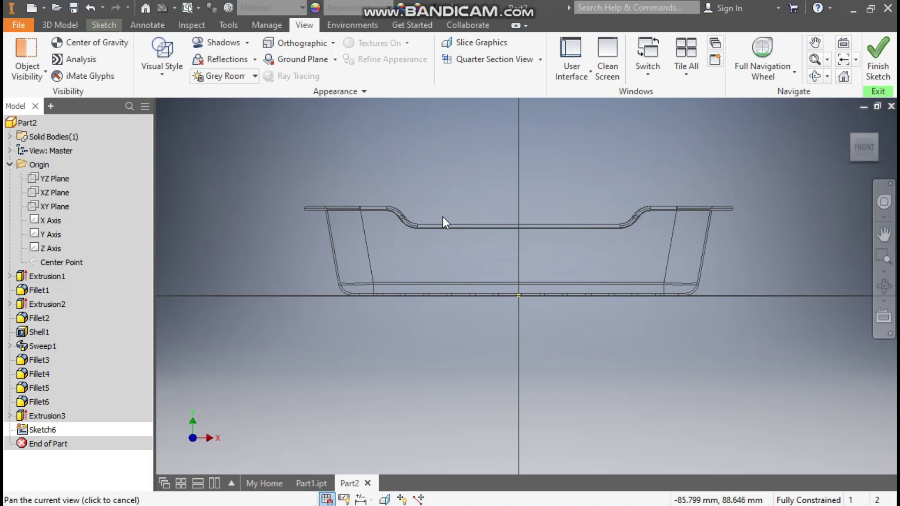
{"action": "middle_click_drag", "start_coordinate": [429, 215], "coordinate": [426, 213]}
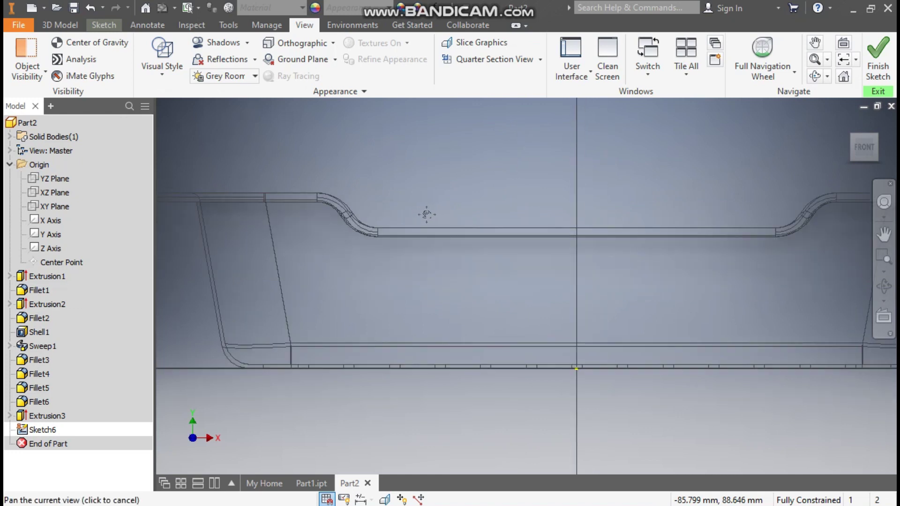
{"action": "left_click", "coordinate": [104, 25]}
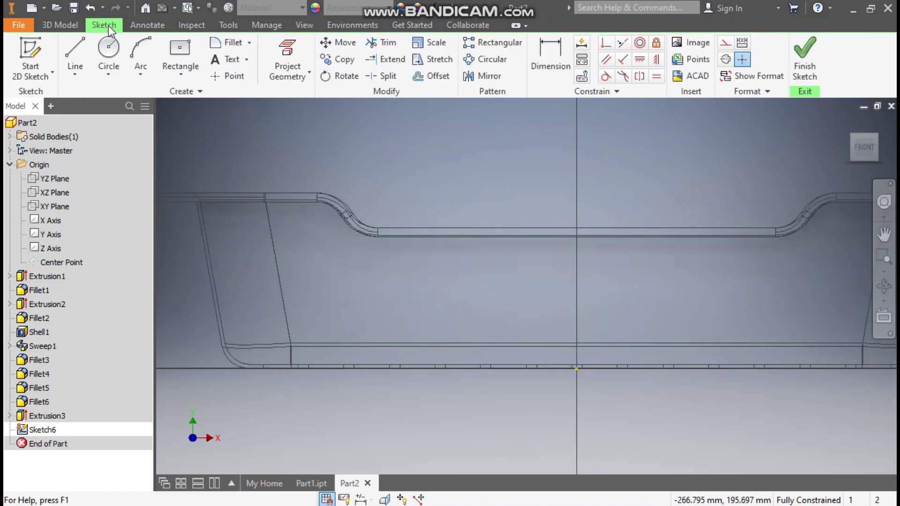
Step: Draw a two-corner rectangle on the basket wall
{"action": "left_click", "coordinate": [186, 74]}
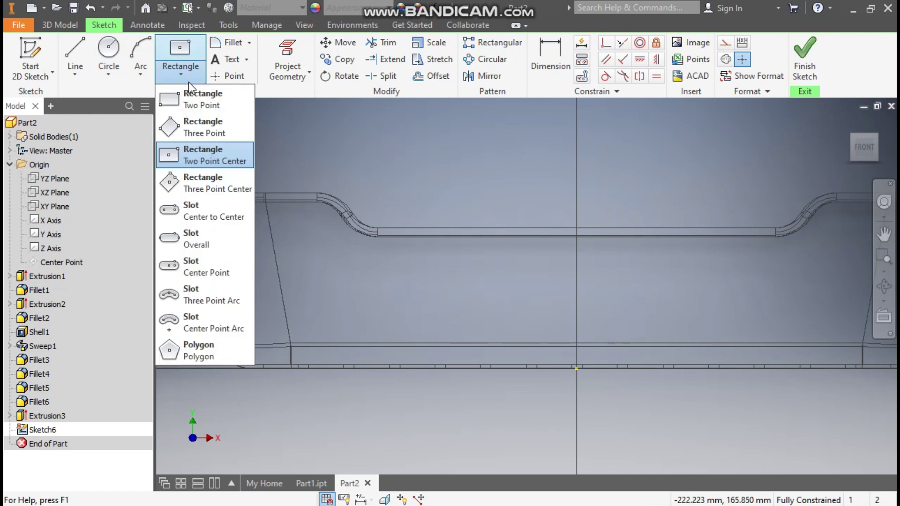
{"action": "left_click", "coordinate": [189, 107]}
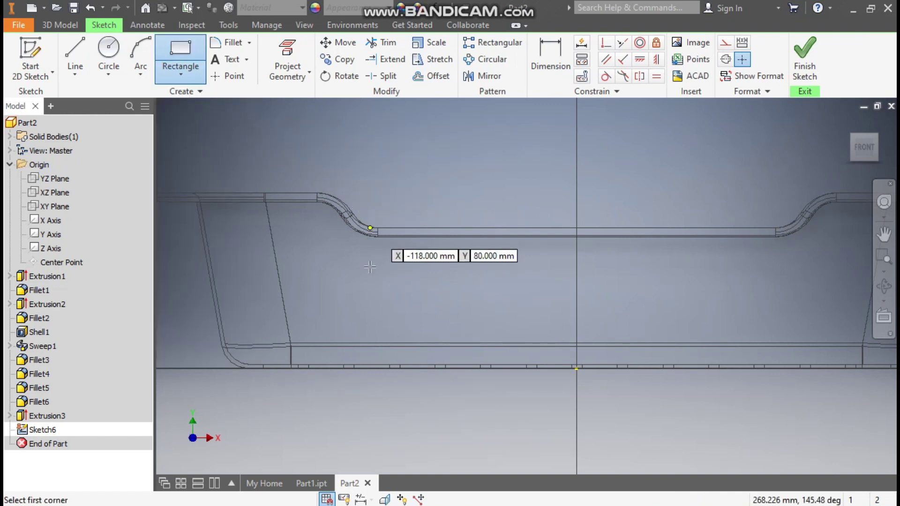
{"action": "left_click", "coordinate": [319, 290]}
{"action": "left_click", "coordinate": [359, 316]}
Step: Dimension the rectangle to 5 mm high and 10 mm wide
{"action": "left_click", "coordinate": [551, 66]}
{"action": "left_click", "coordinate": [359, 304]}
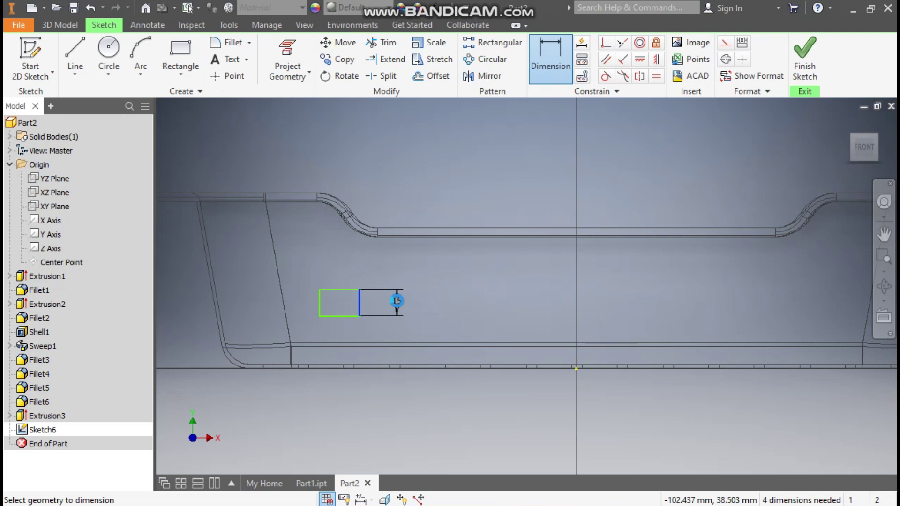
{"action": "left_click", "coordinate": [398, 301]}
{"action": "type", "text": "5"}
{"action": "key", "text": "Return"}
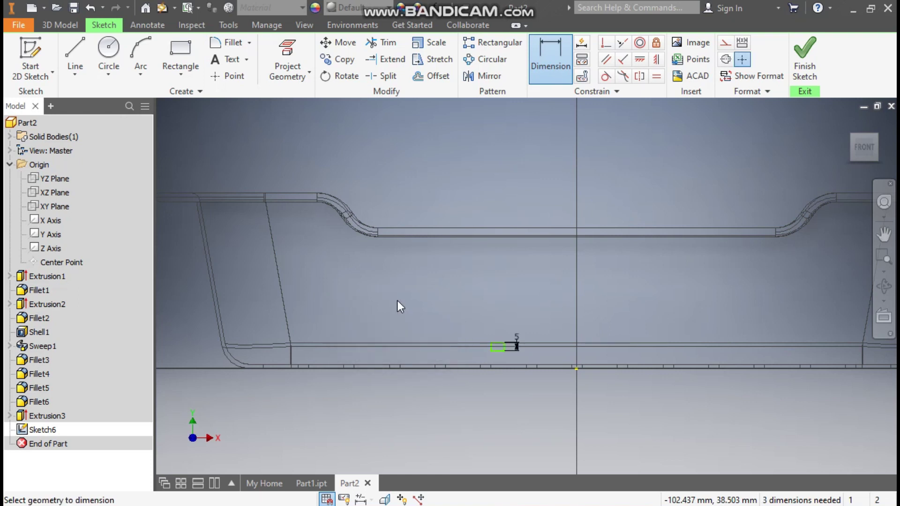
{"action": "scroll", "coordinate": [497, 360], "scroll_direction": "up", "scroll_amount": 2}
{"action": "left_click", "coordinate": [502, 343]}
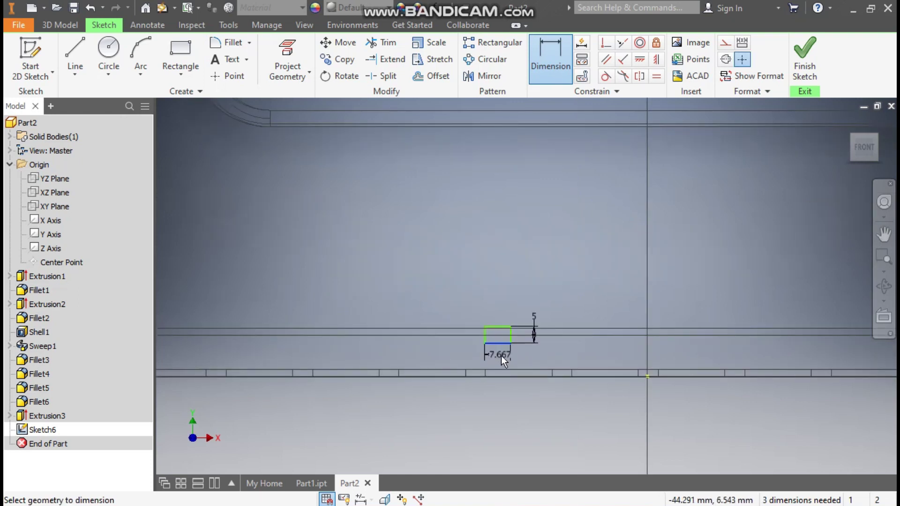
{"action": "left_click", "coordinate": [501, 356]}
{"action": "type", "text": "10"}
{"action": "key", "text": "Return"}
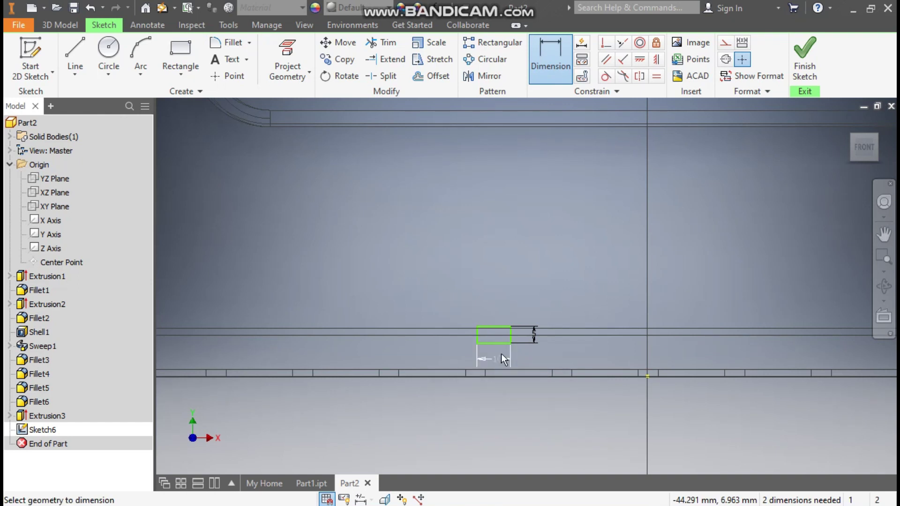
{"action": "key", "text": "Escape"}
Step: Move the rectangle near the corner and fix it 5 mm above the base line
{"action": "middle_click_drag", "start_coordinate": [468, 318], "coordinate": [641, 313]}
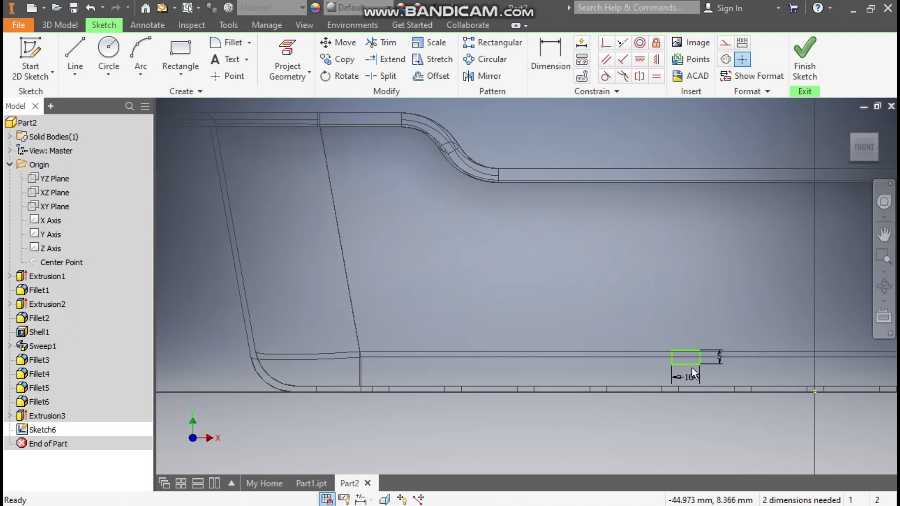
{"action": "left_click_drag", "start_coordinate": [688, 362], "coordinate": [400, 283]}
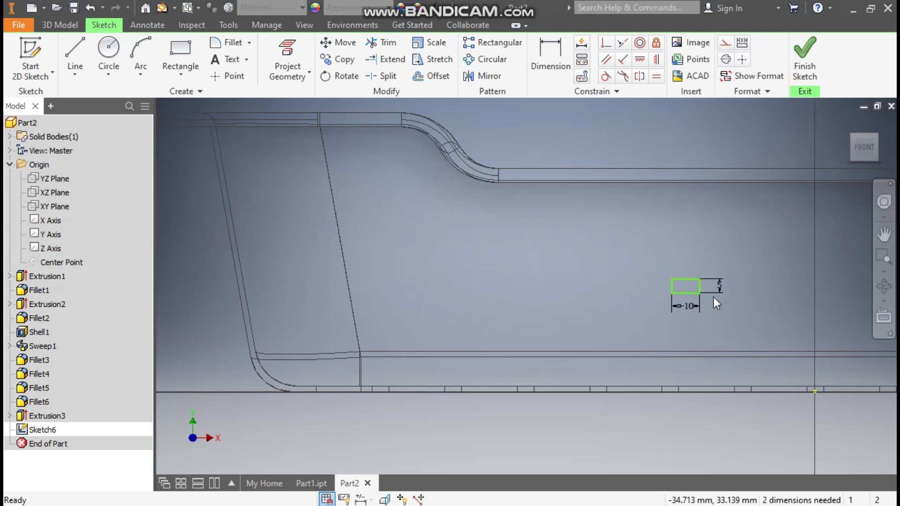
{"action": "left_click_drag", "start_coordinate": [702, 283], "coordinate": [431, 286]}
{"action": "left_click", "coordinate": [551, 63]}
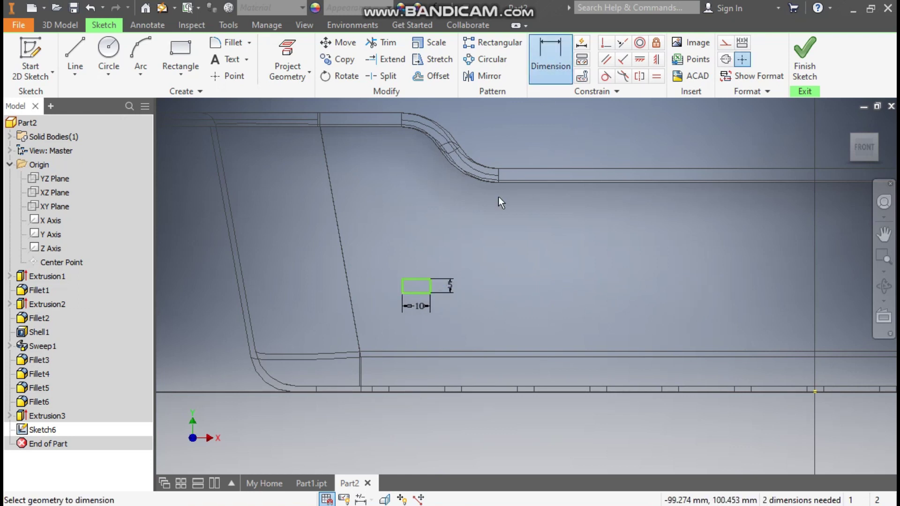
{"action": "left_click", "coordinate": [395, 352]}
{"action": "left_click", "coordinate": [421, 293]}
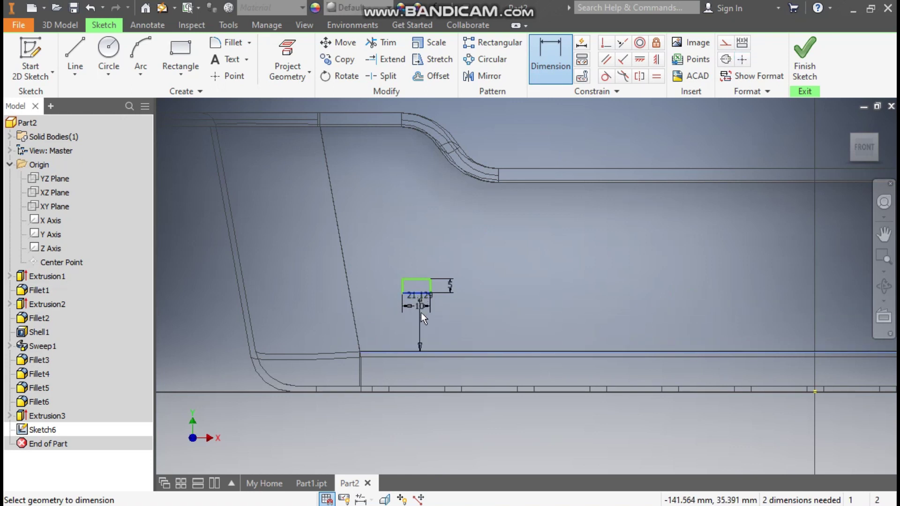
{"action": "left_click", "coordinate": [420, 328]}
{"action": "type", "text": "5"}
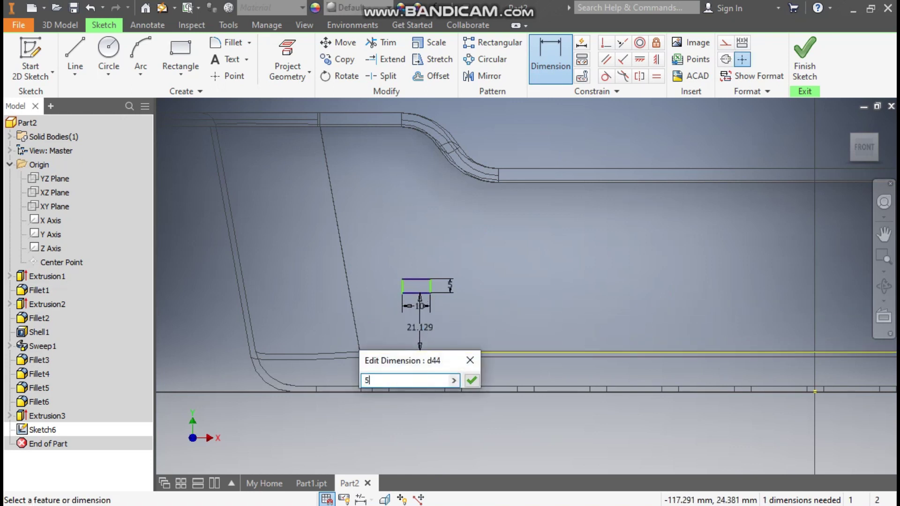
{"action": "key", "text": "Return"}
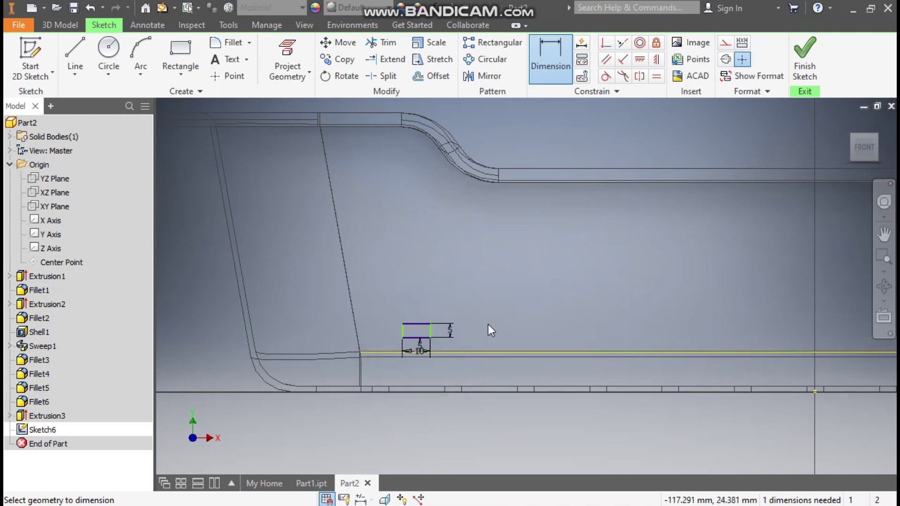
Step: Fix the rectangle 5 mm from the vertical side line
{"action": "scroll", "coordinate": [363, 372], "scroll_direction": "up", "scroll_amount": 2}
{"action": "left_click", "coordinate": [361, 370]}
{"action": "left_click", "coordinate": [439, 288]}
{"action": "left_click", "coordinate": [426, 300]}
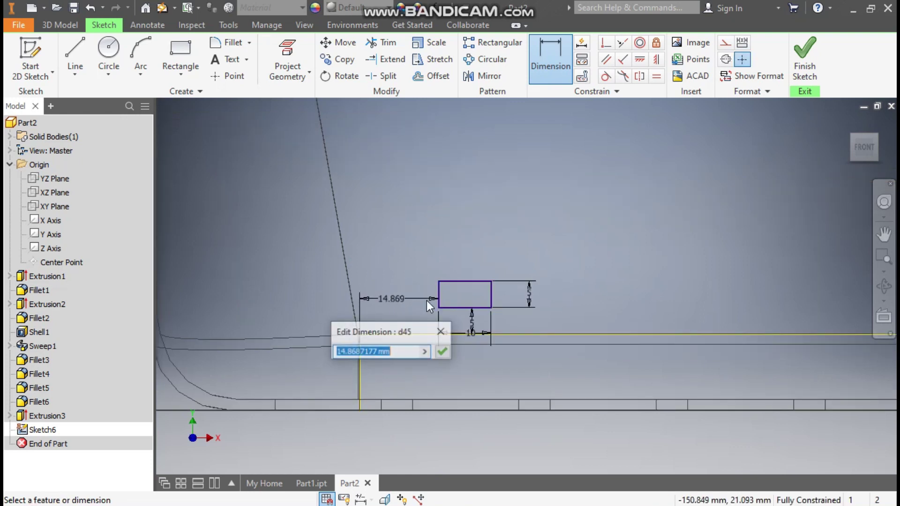
{"action": "type", "text": "5"}
{"action": "key", "text": "Return"}
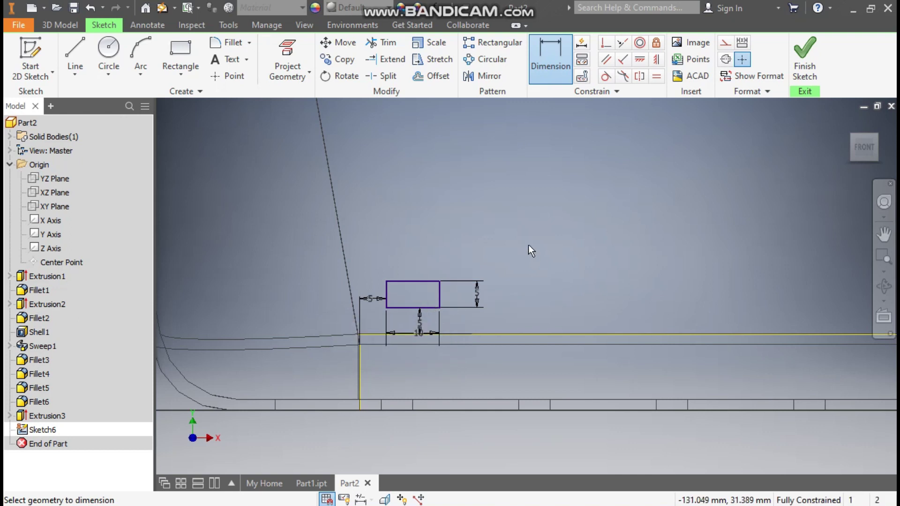
{"action": "scroll", "coordinate": [465, 256], "scroll_direction": "down", "scroll_amount": 1}
{"action": "scroll", "coordinate": [483, 255], "scroll_direction": "down", "scroll_amount": 1}
{"action": "scroll", "coordinate": [446, 260], "scroll_direction": "down", "scroll_amount": 1}
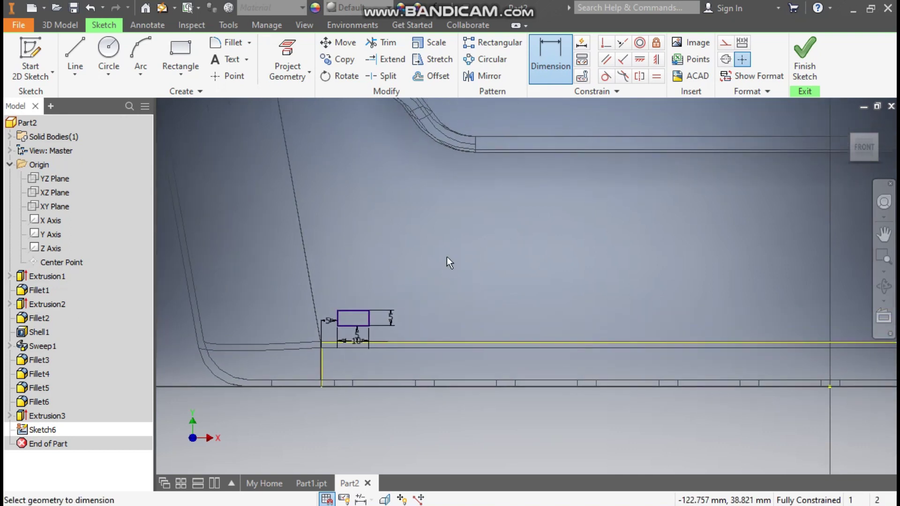
Step: Pattern the rectangle along the base line with 21 copies
{"action": "left_click", "coordinate": [472, 47]}
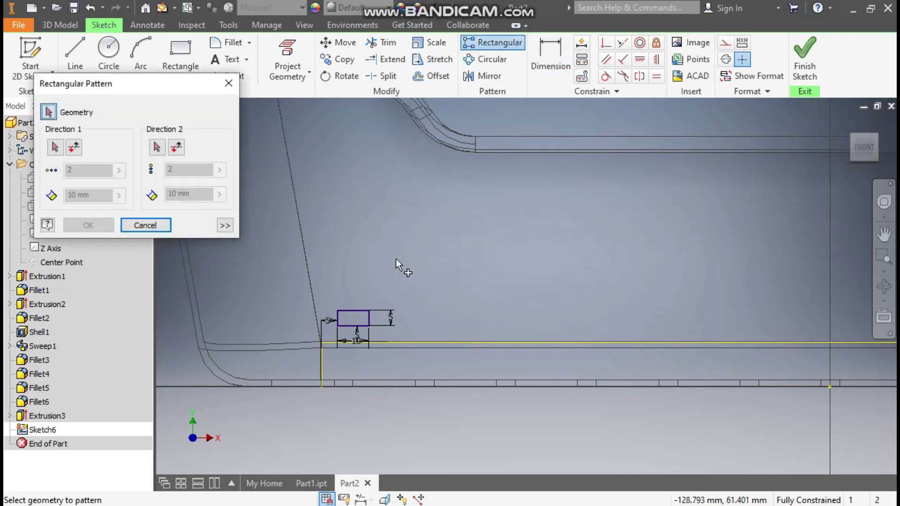
{"action": "left_click", "coordinate": [332, 331]}
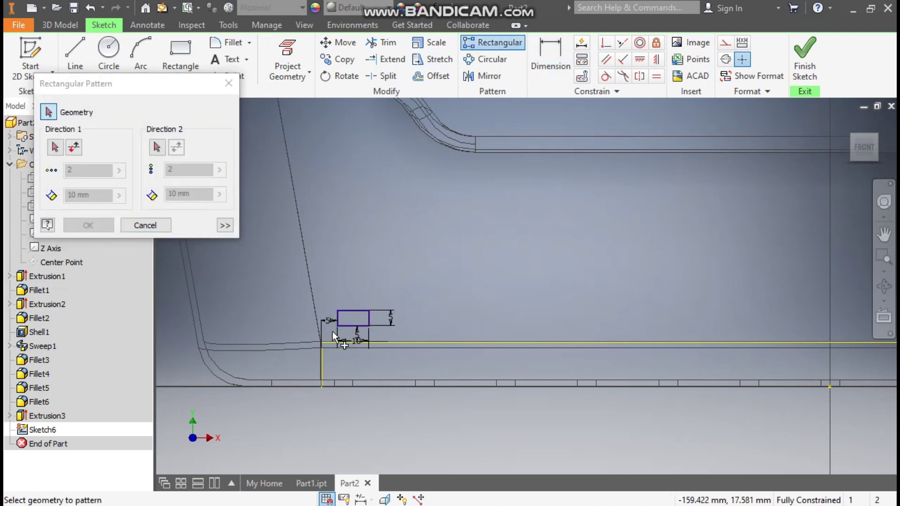
{"action": "left_click", "coordinate": [54, 148]}
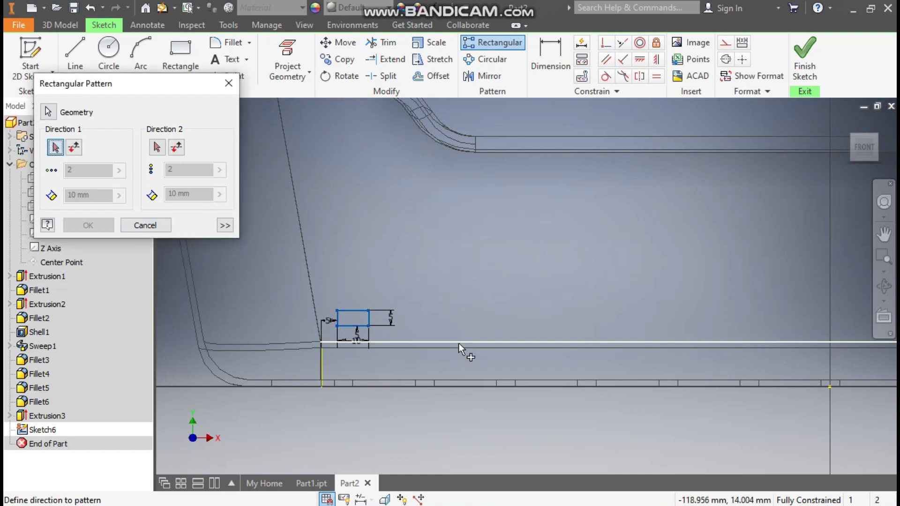
{"action": "left_click", "coordinate": [459, 342]}
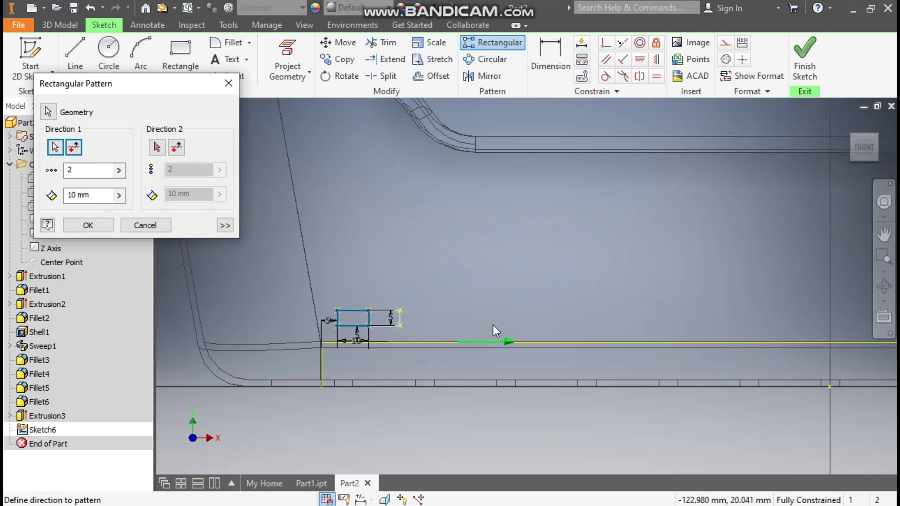
{"action": "double_click", "coordinate": [70, 170]}
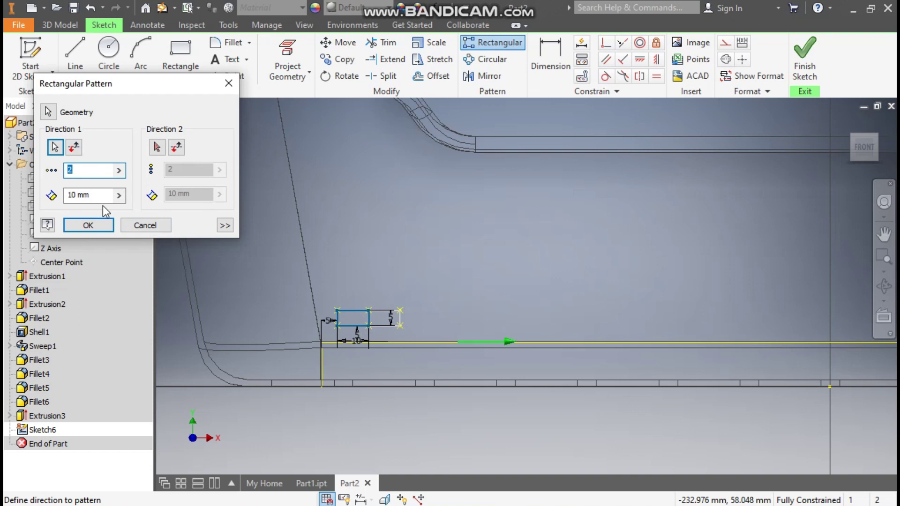
{"action": "type", "text": "21"}
Step: Set the pattern spacing to 15 mm and apply the row
{"action": "middle_click_drag", "start_coordinate": [435, 197], "coordinate": [483, 281]}
{"action": "scroll", "coordinate": [483, 280], "scroll_direction": "down", "scroll_amount": 3}
{"action": "left_click", "coordinate": [89, 195]}
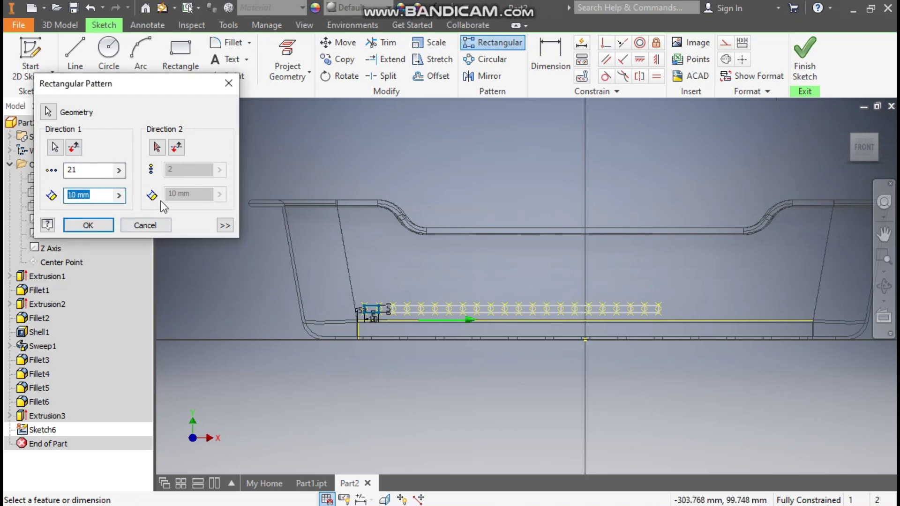
{"action": "type", "text": "15"}
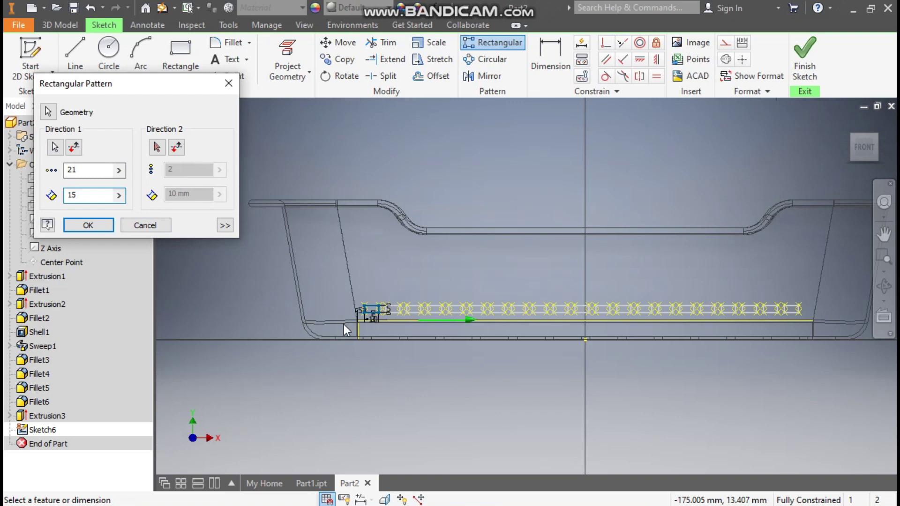
{"action": "scroll", "coordinate": [344, 324], "scroll_direction": "up", "scroll_amount": 2}
{"action": "mouse_move", "coordinate": [509, 266]}
{"action": "middle_mouse_down"}
{"action": "mouse_move", "coordinate": [352, 274]}
{"action": "mouse_move", "coordinate": [388, 280]}
{"action": "middle_mouse_up"}
{"action": "scroll", "coordinate": [389, 272], "scroll_direction": "down", "scroll_amount": 1}
{"action": "scroll", "coordinate": [357, 277], "scroll_direction": "down", "scroll_amount": 2}
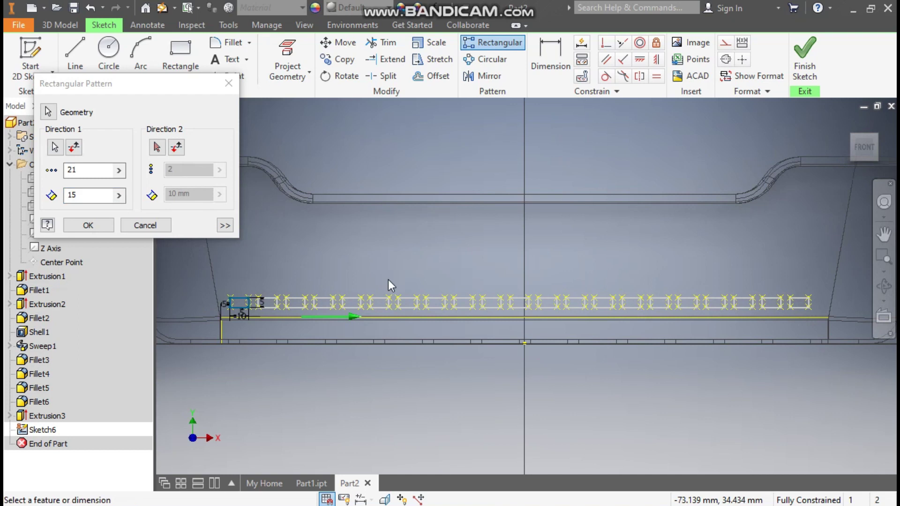
{"action": "left_click", "coordinate": [95, 226]}
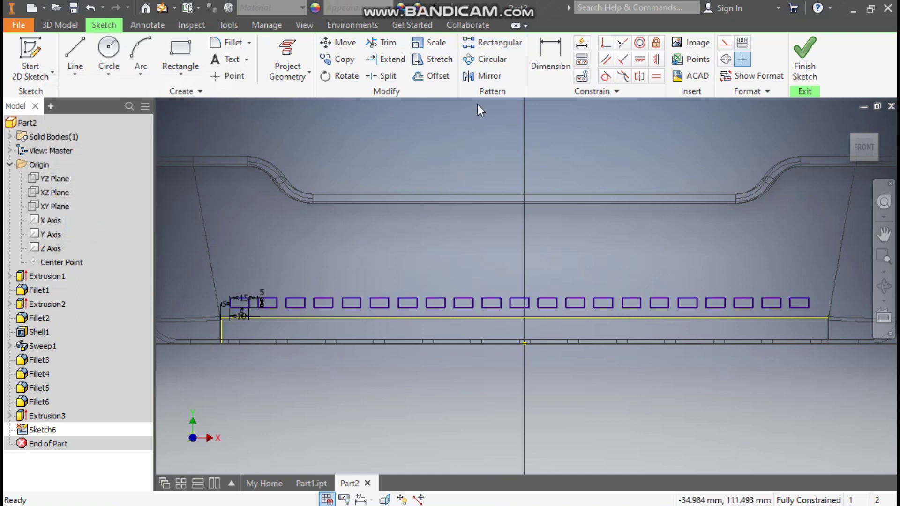
Step: Pattern the rectangle row upward along the vertical line into 5 rows
{"action": "left_click", "coordinate": [491, 43]}
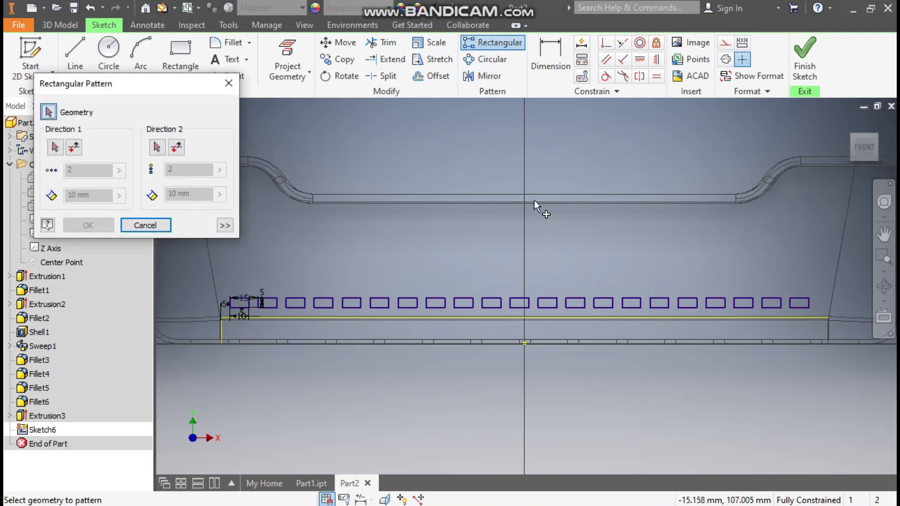
{"action": "left_click_drag", "start_coordinate": [829, 280], "coordinate": [227, 315]}
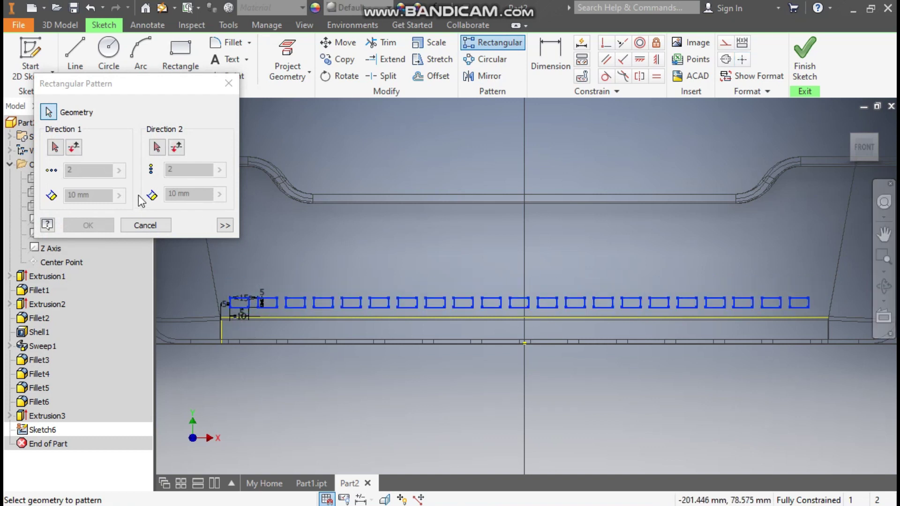
{"action": "left_click", "coordinate": [55, 147]}
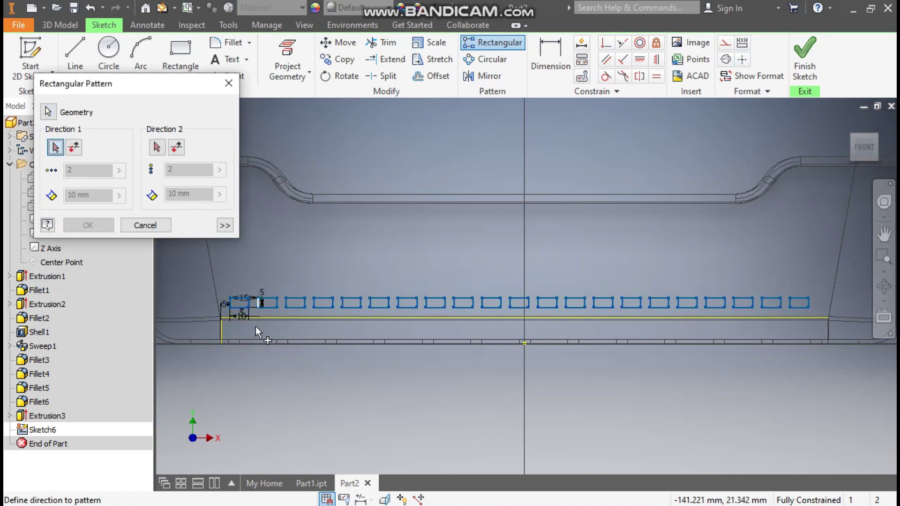
{"action": "left_click", "coordinate": [221, 331]}
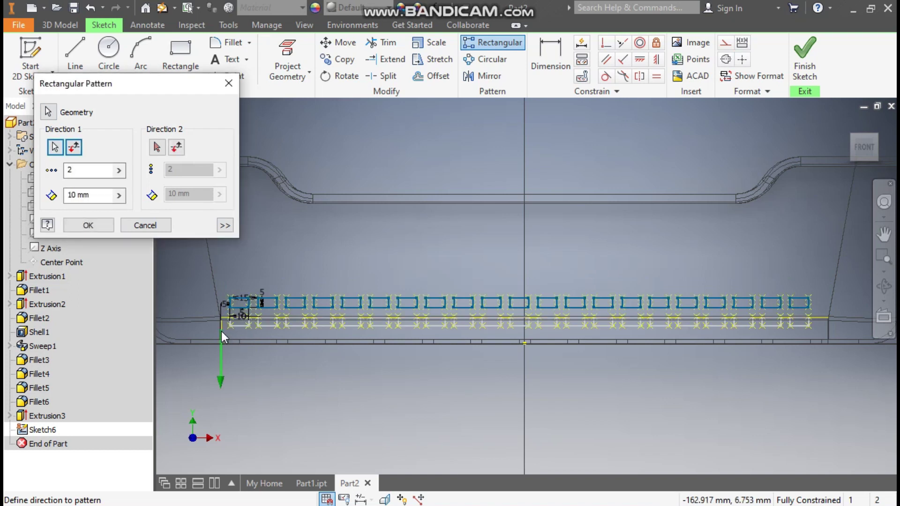
{"action": "left_click", "coordinate": [74, 149]}
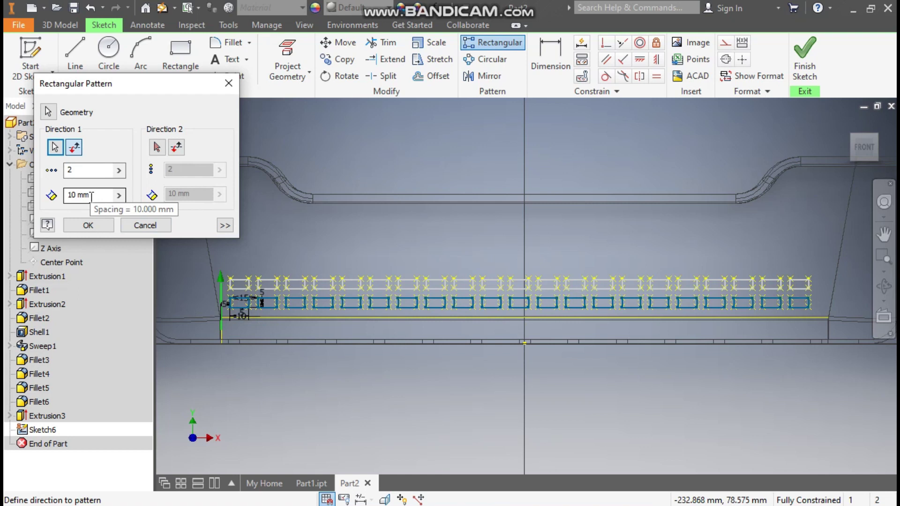
{"action": "double_click", "coordinate": [84, 170]}
{"action": "type", "text": "5"}
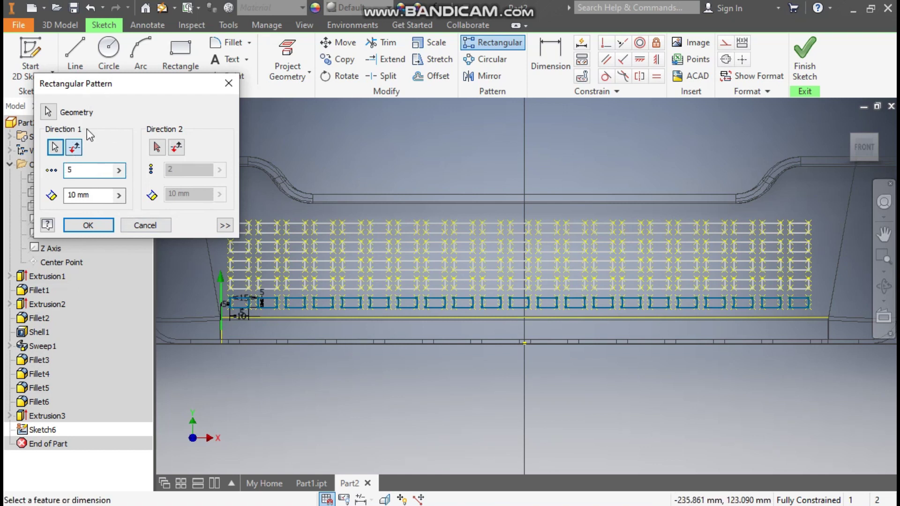
{"action": "left_click", "coordinate": [90, 225]}
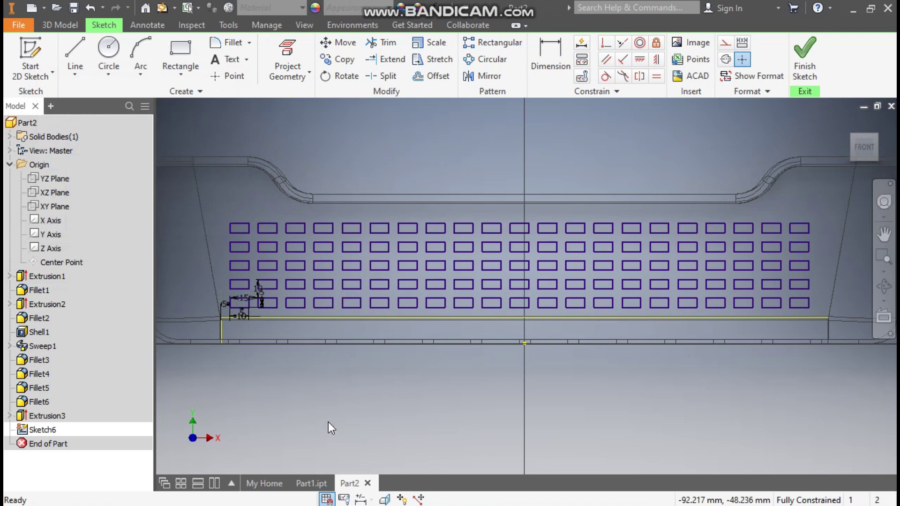
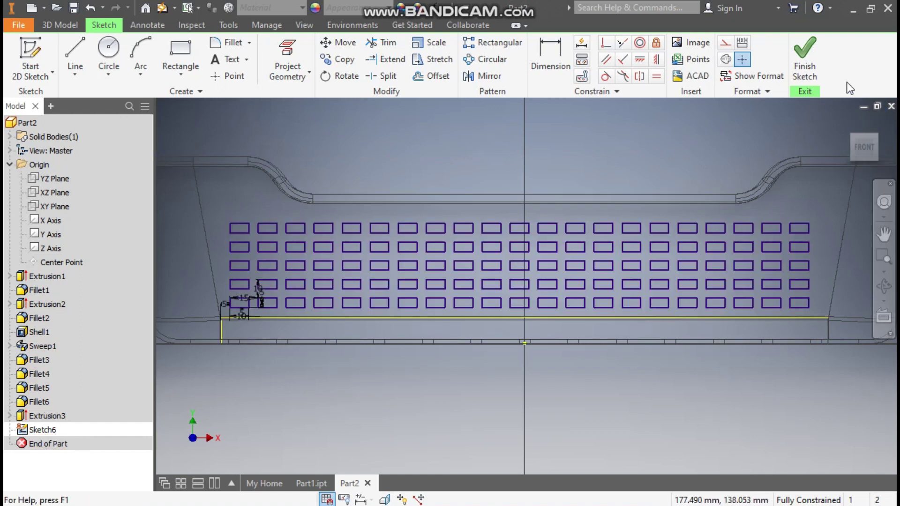
Step: Finish the slot sketch and start a symmetric cut extrusion of all slot rectangles
{"action": "left_click", "coordinate": [811, 58]}
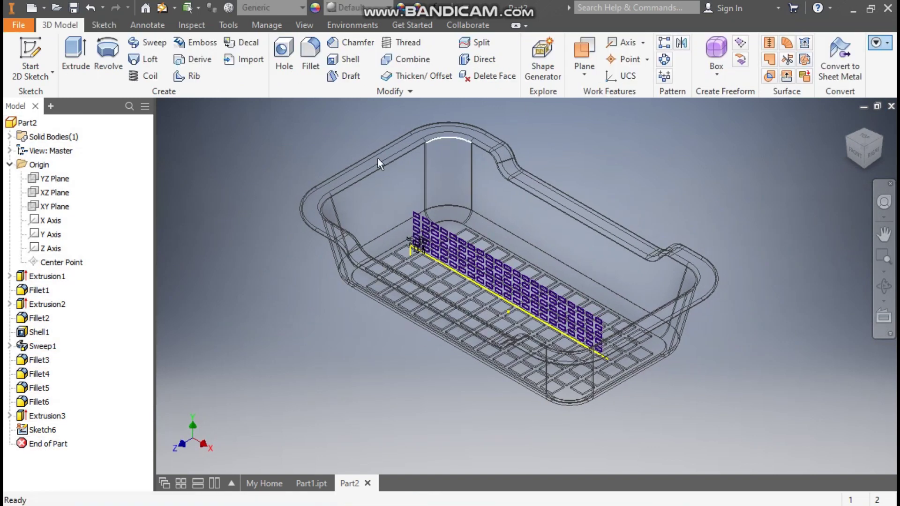
{"action": "left_click", "coordinate": [74, 49]}
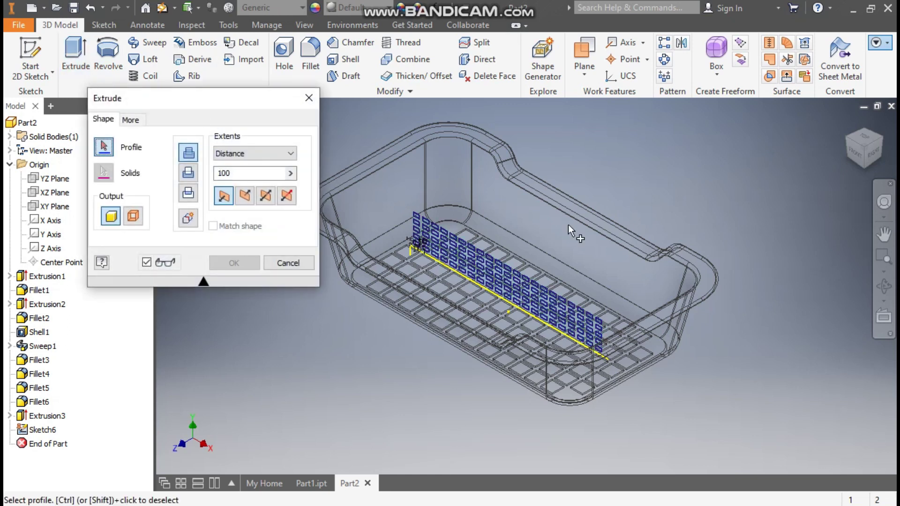
{"action": "left_click_drag", "start_coordinate": [755, 179], "coordinate": [355, 410]}
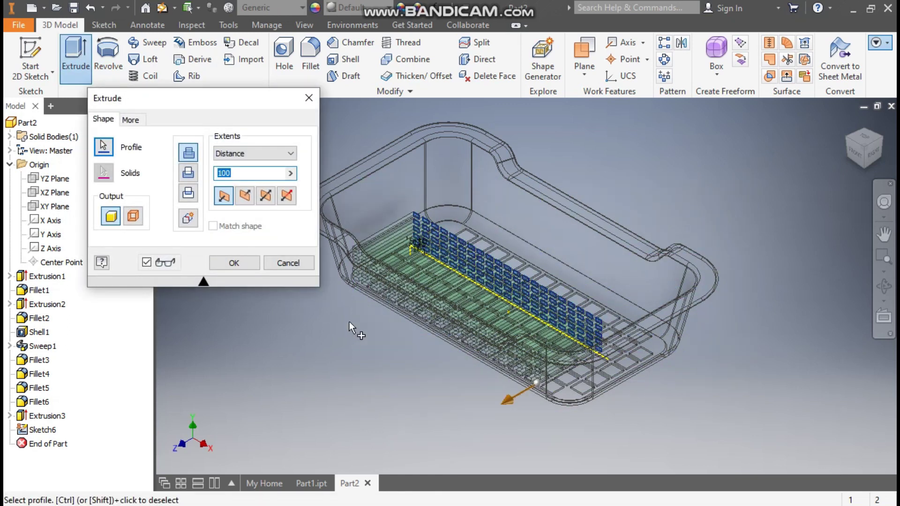
{"action": "left_click", "coordinate": [189, 176]}
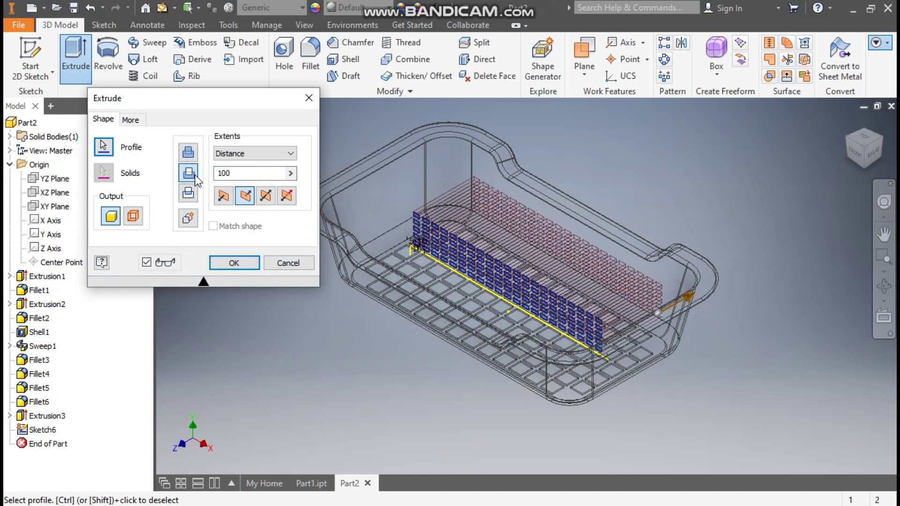
{"action": "left_click", "coordinate": [265, 197]}
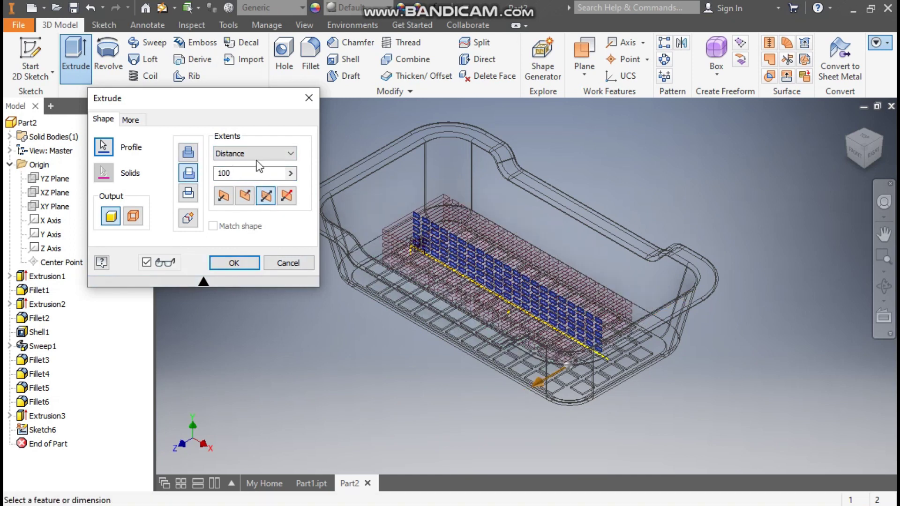
Step: Switch the visual style to Shaded with Edges
{"action": "left_click", "coordinate": [303, 26]}
{"action": "left_click", "coordinate": [156, 71]}
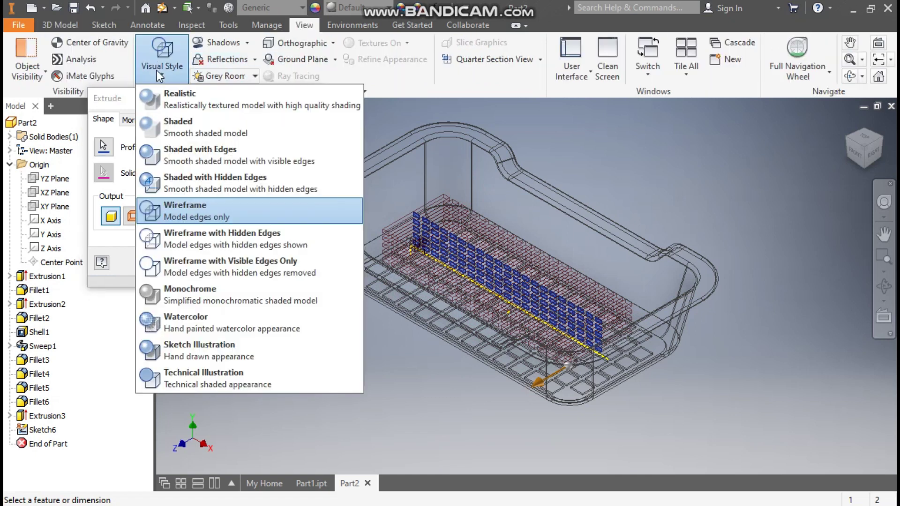
{"action": "left_click", "coordinate": [189, 153]}
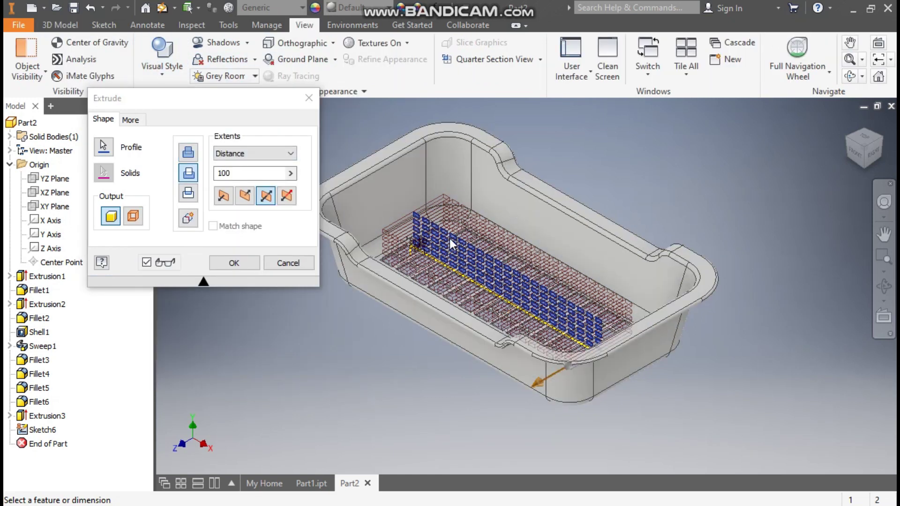
{"action": "scroll", "coordinate": [449, 238], "scroll_direction": "down", "scroll_amount": 3}
{"action": "scroll", "coordinate": [563, 210], "scroll_direction": "up", "scroll_amount": 3}
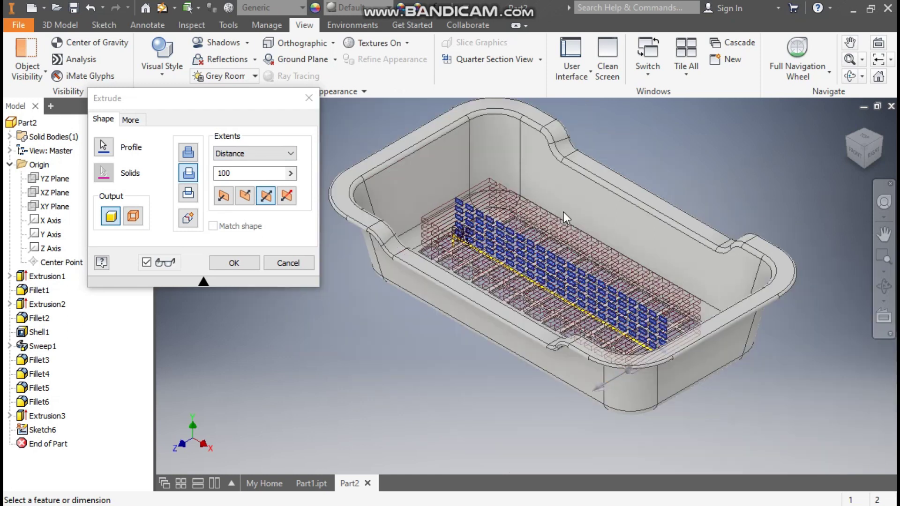
Step: Set the cut extents to All and confirm the through-cut of both long walls
{"action": "left_click", "coordinate": [257, 154]}
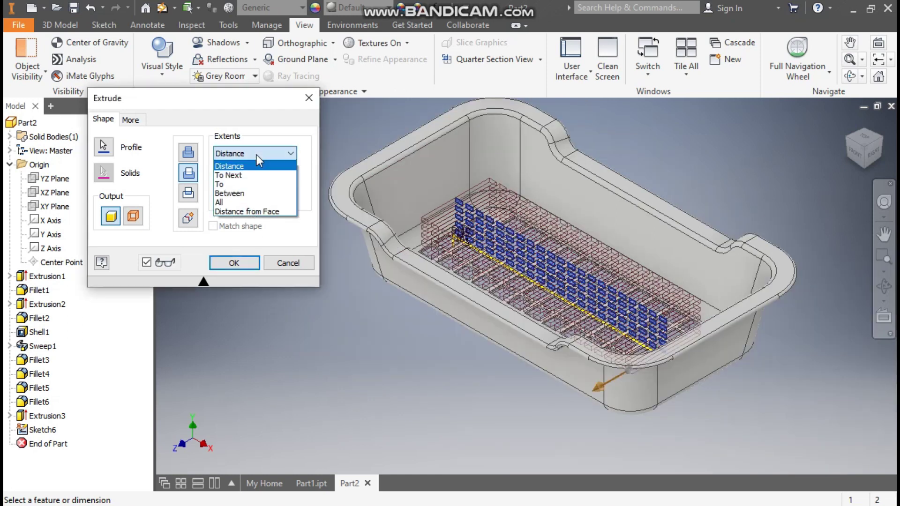
{"action": "key", "text": "Escape"}
{"action": "key", "text": "Down"}
{"action": "key", "text": "Down"}
{"action": "key", "text": "Down"}
{"action": "key", "text": "Down"}
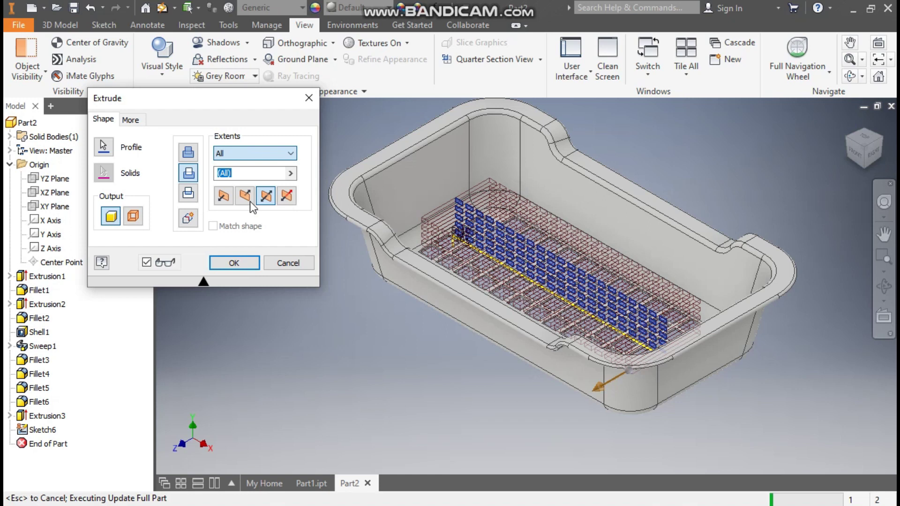
{"action": "left_click", "coordinate": [265, 196]}
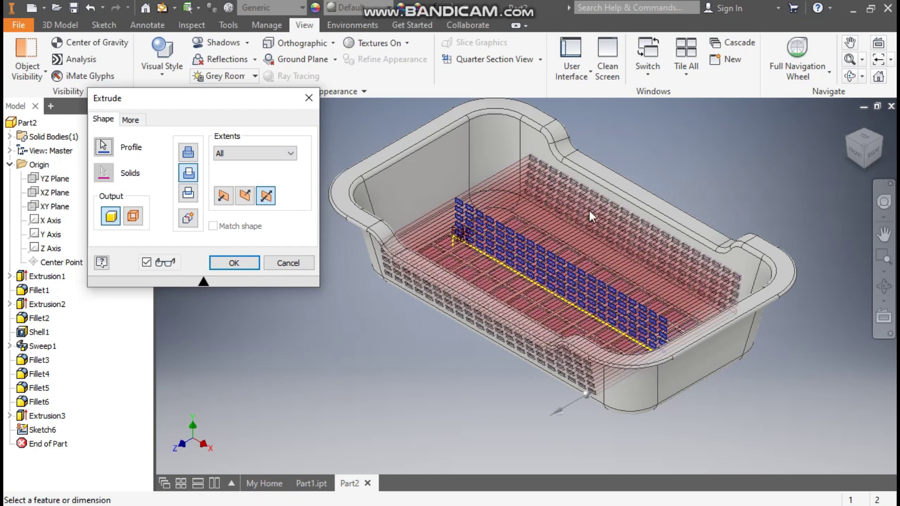
{"action": "left_click", "coordinate": [229, 264]}
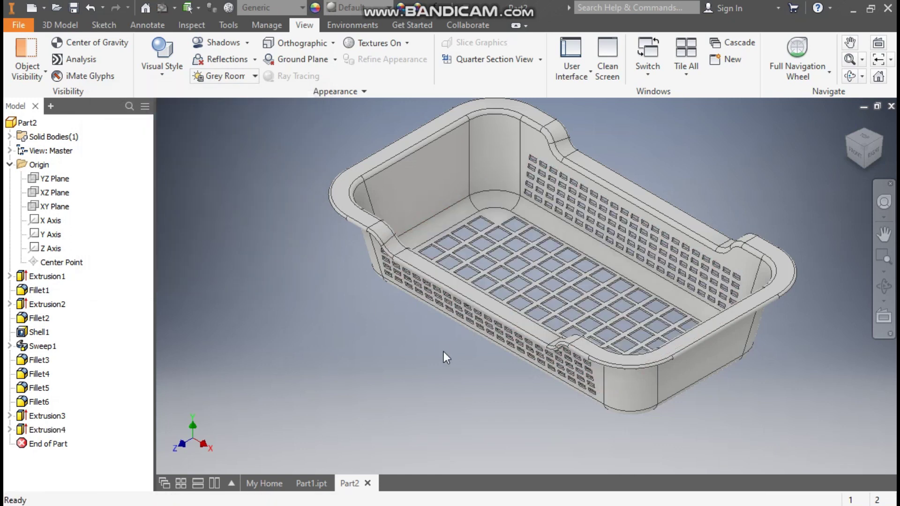
{"action": "left_click", "coordinate": [854, 153]}
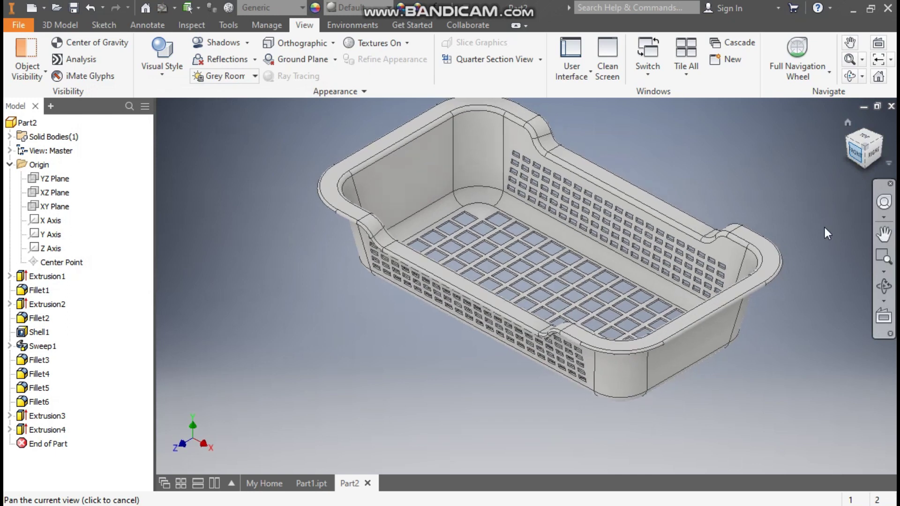
{"action": "scroll", "coordinate": [482, 294], "scroll_direction": "up", "scroll_amount": 5}
{"action": "scroll", "coordinate": [503, 306], "scroll_direction": "down", "scroll_amount": 2}
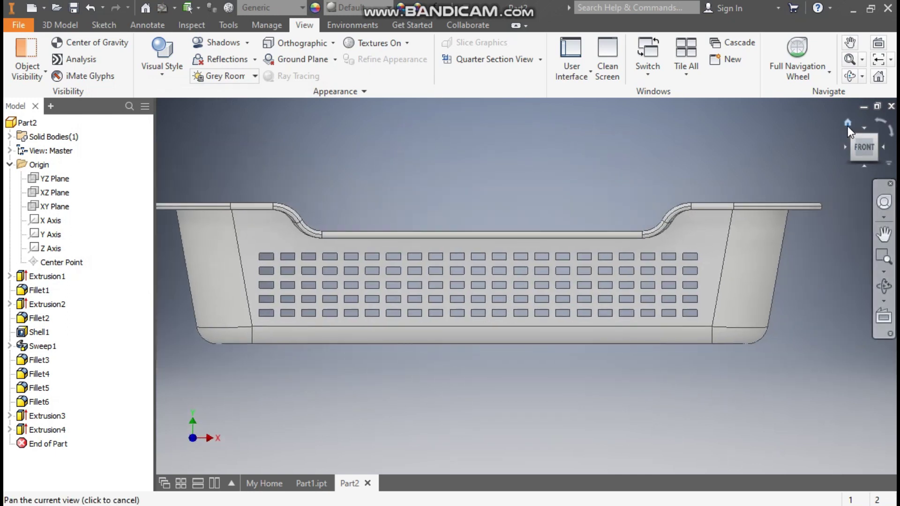
{"action": "left_click", "coordinate": [847, 123]}
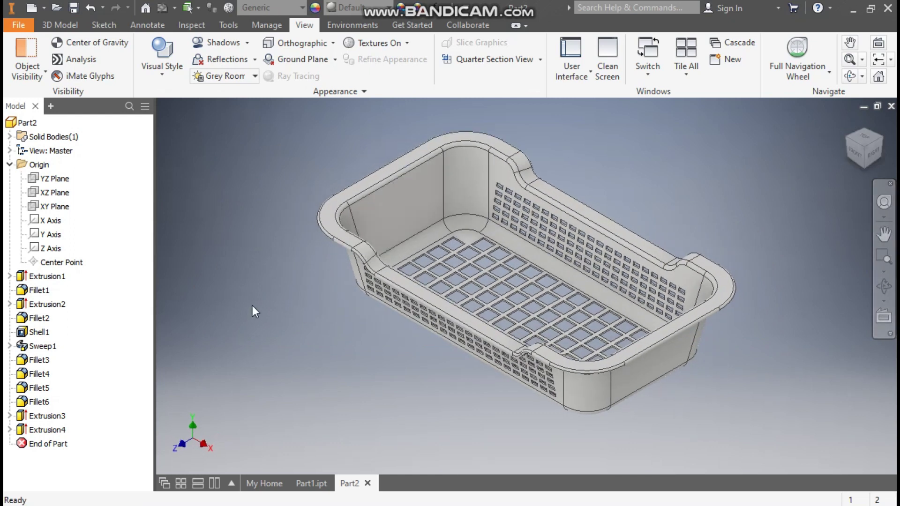
Step: Start a new sketch on the YZ plane with the Rectangle tool and Wireframe display
{"action": "left_click", "coordinate": [56, 179]}
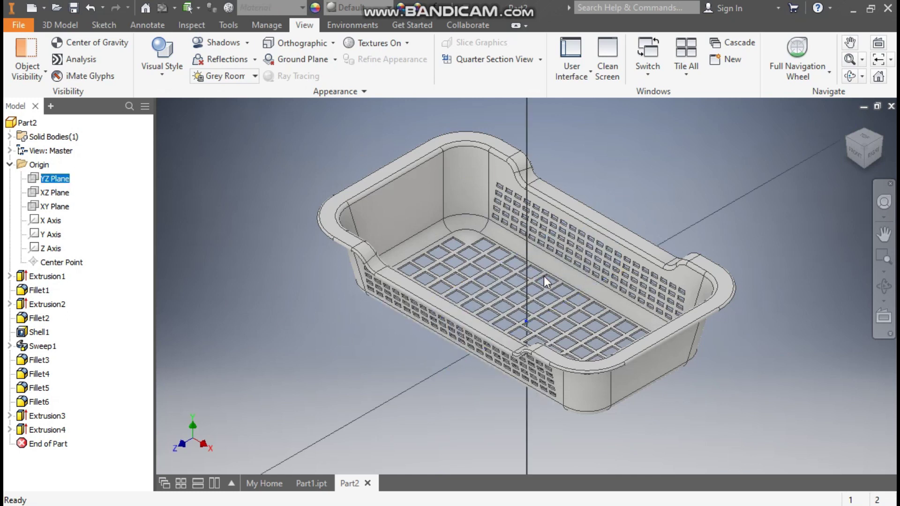
{"action": "left_click", "coordinate": [544, 277]}
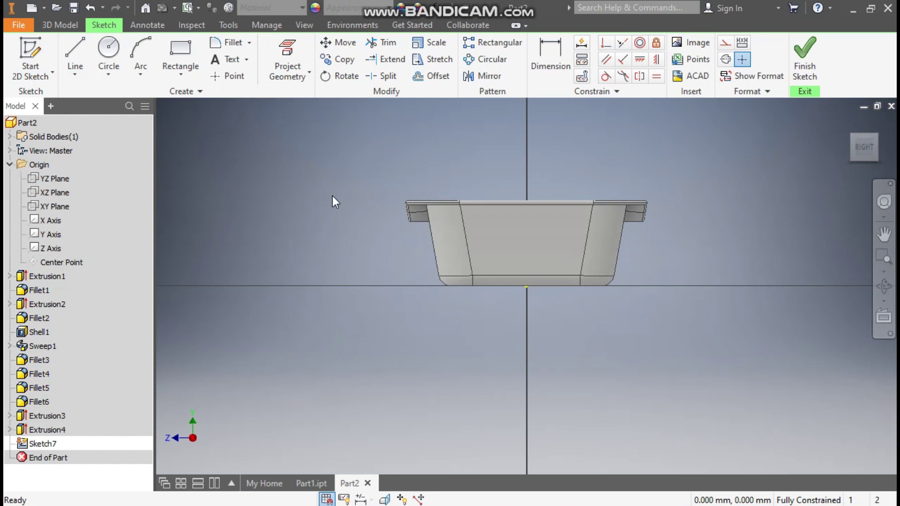
{"action": "left_click", "coordinate": [182, 51]}
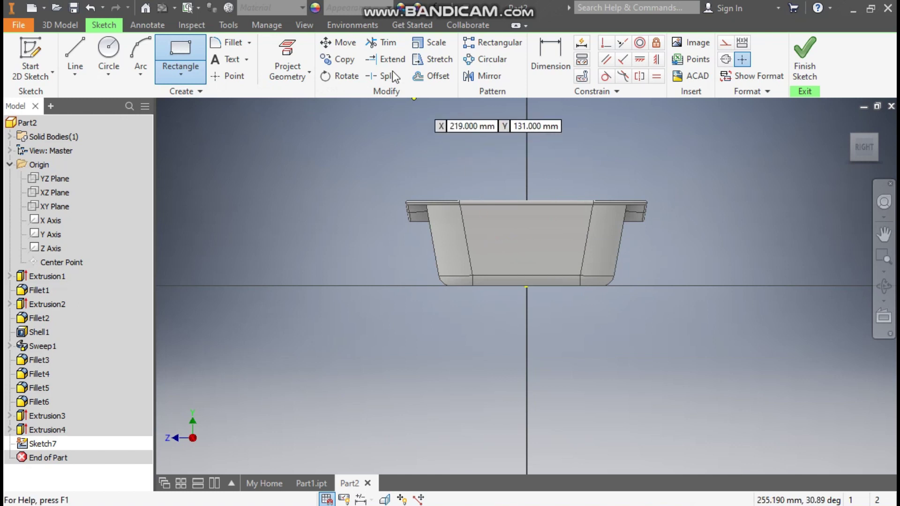
{"action": "left_click", "coordinate": [306, 27]}
{"action": "left_click", "coordinate": [168, 75]}
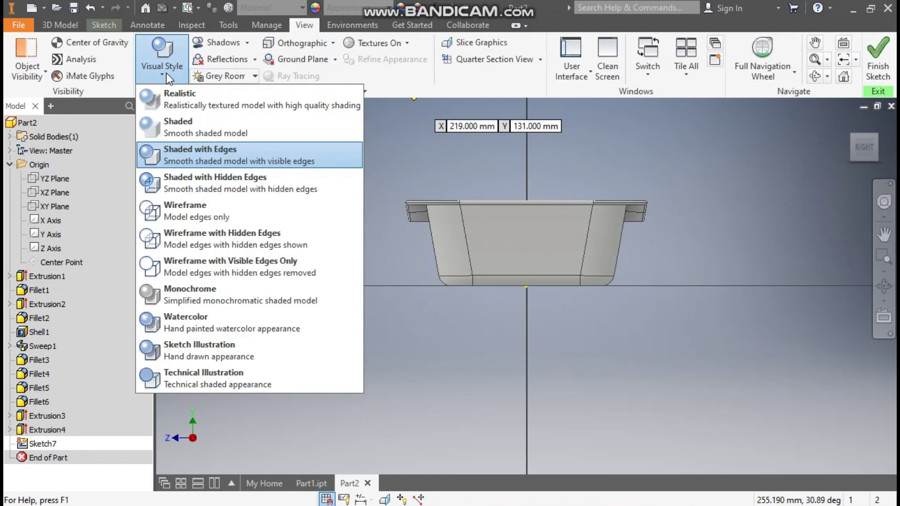
{"action": "left_click", "coordinate": [198, 209]}
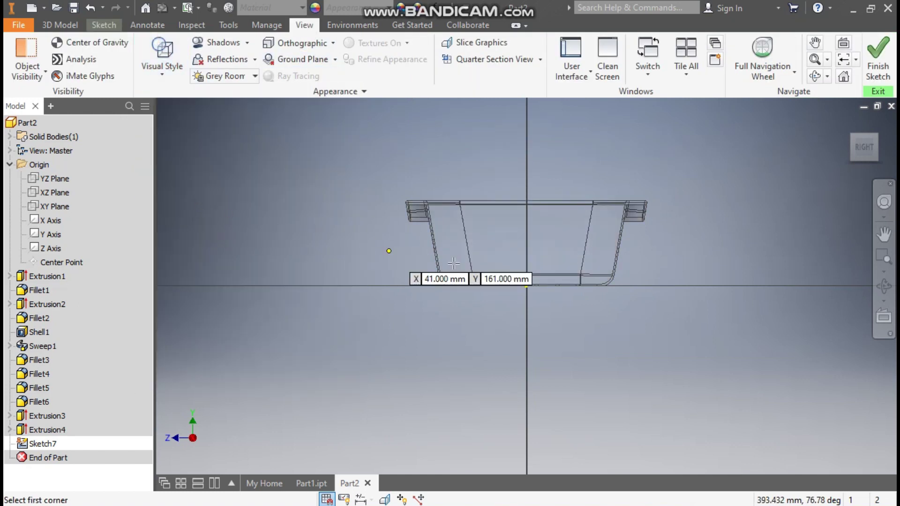
Step: Draw a small square of about 9 × 8 mm on the basket's short end wall
{"action": "scroll", "coordinate": [453, 263], "scroll_direction": "up", "scroll_amount": 3}
{"action": "middle_click_drag", "start_coordinate": [483, 261], "coordinate": [432, 274]}
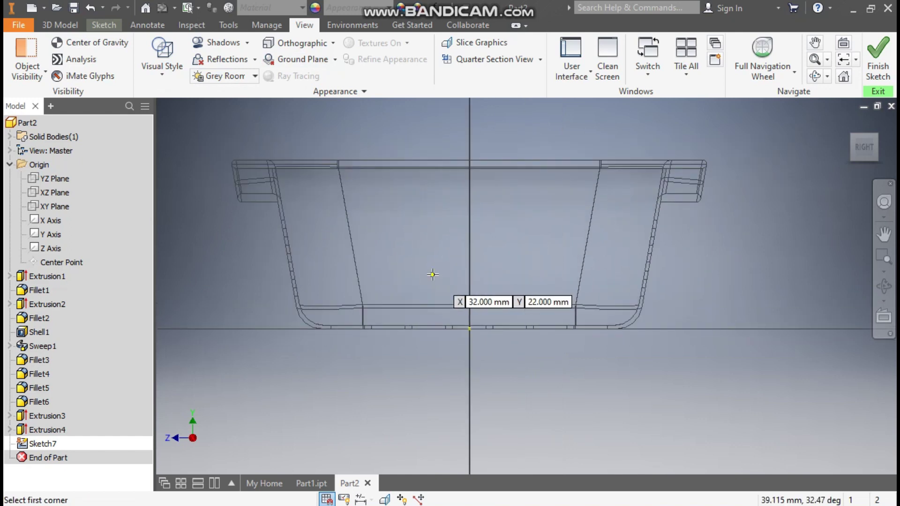
{"action": "scroll", "coordinate": [433, 275], "scroll_direction": "up", "scroll_amount": 3}
{"action": "left_click", "coordinate": [335, 247]}
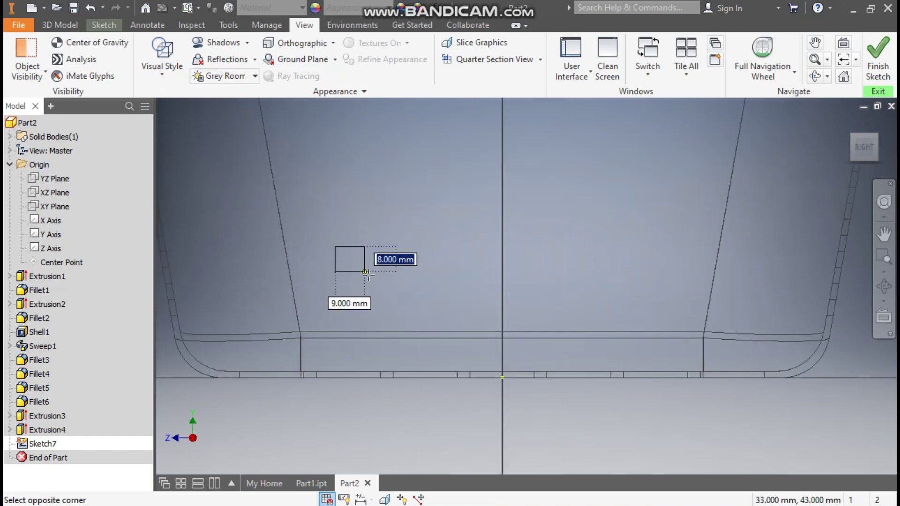
{"action": "left_click", "coordinate": [370, 279]}
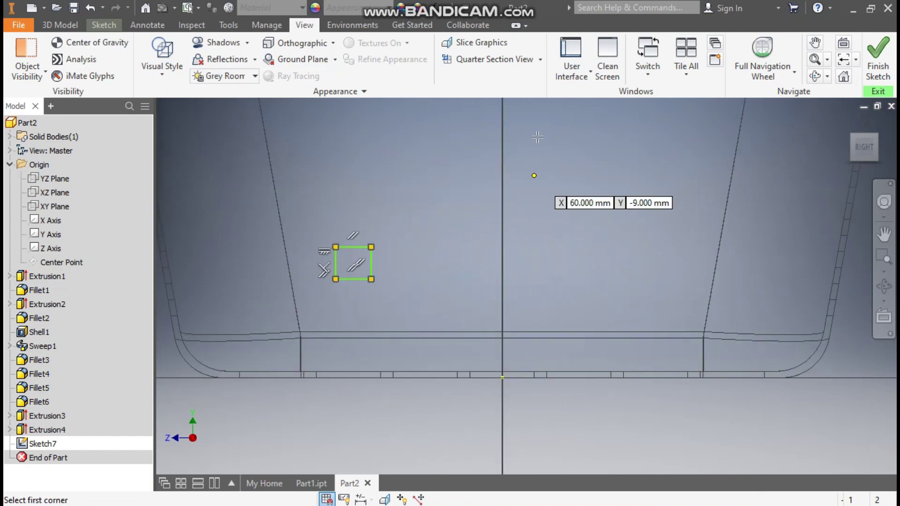
{"action": "left_click", "coordinate": [109, 26]}
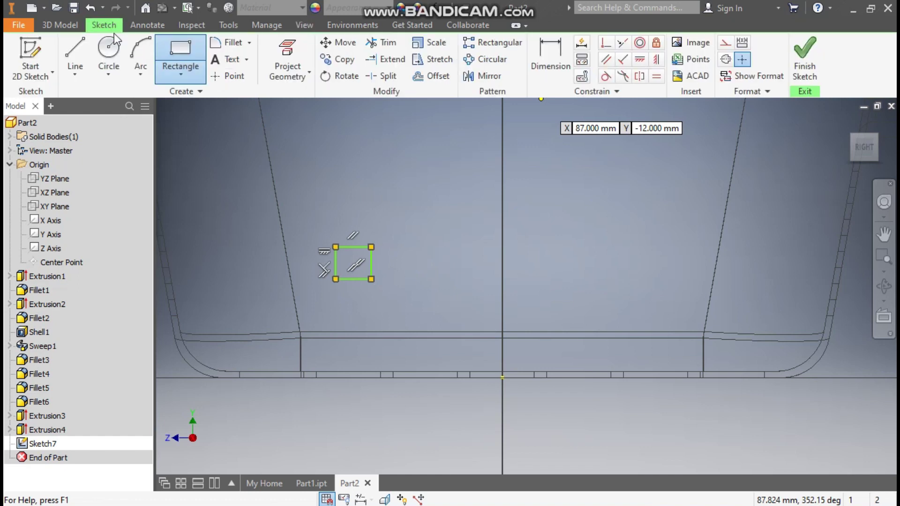
Step: Dimension the rectangle 5 mm high and 10 mm wide
{"action": "left_click", "coordinate": [553, 59]}
{"action": "left_click", "coordinate": [371, 270]}
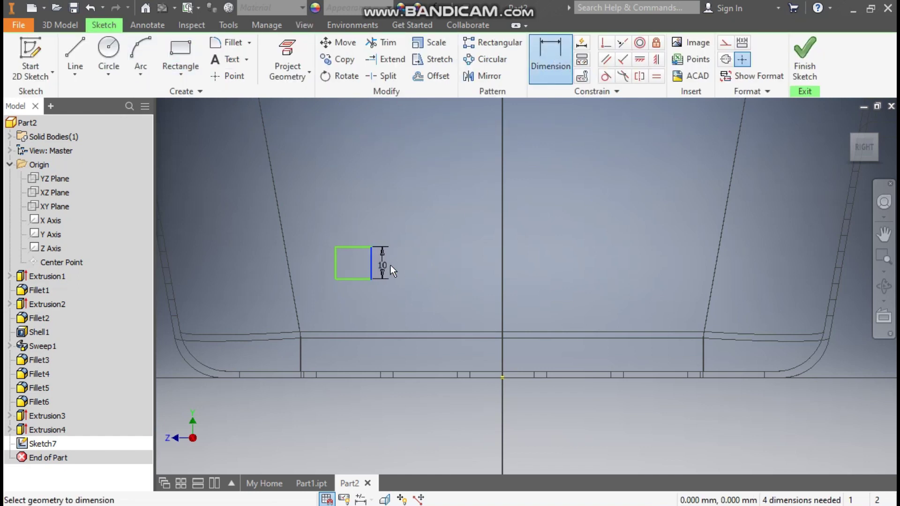
{"action": "left_click", "coordinate": [389, 264]}
{"action": "type", "text": "5"}
{"action": "key", "text": "Return"}
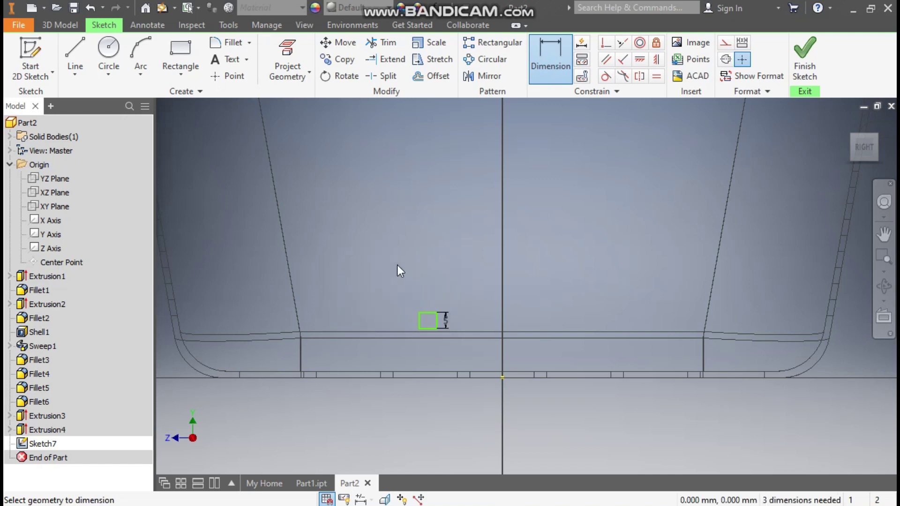
{"action": "scroll", "coordinate": [441, 330], "scroll_direction": "down", "scroll_amount": 3}
{"action": "left_click", "coordinate": [414, 325]}
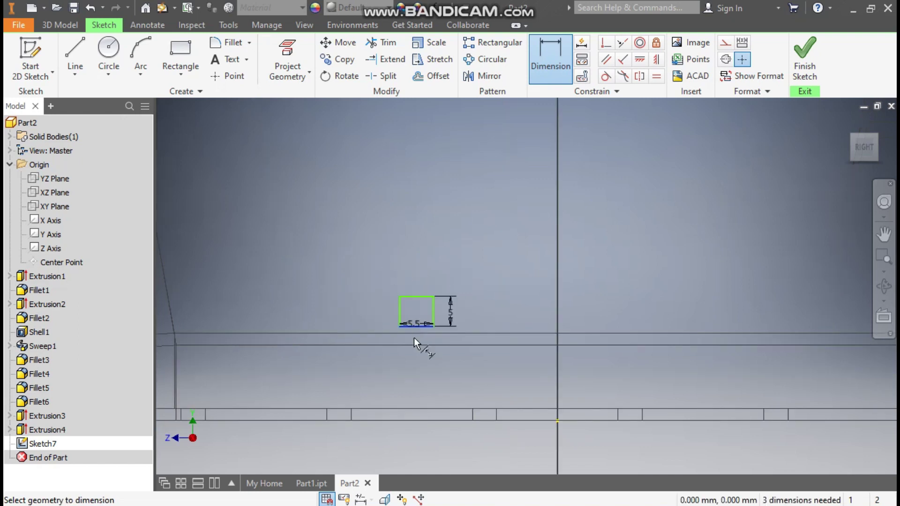
{"action": "left_click", "coordinate": [415, 361]}
{"action": "type", "text": "10"}
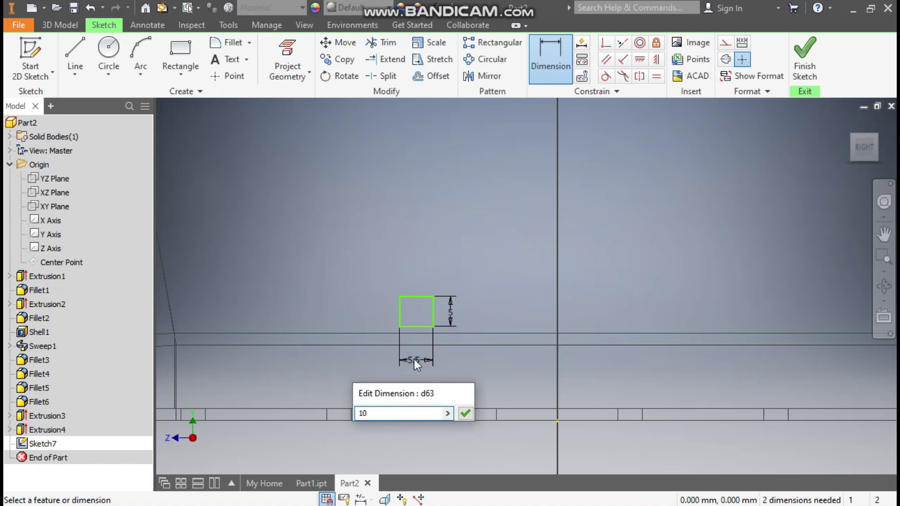
{"action": "key", "text": "Return"}
Step: Position the rectangle 5 mm above the bottom line and 5 mm from the wall line
{"action": "middle_click_drag", "start_coordinate": [501, 362], "coordinate": [635, 365]}
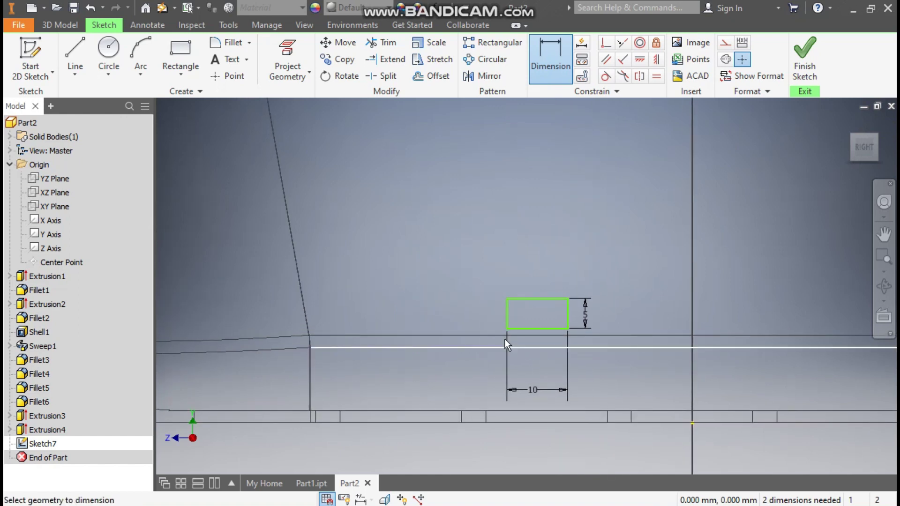
{"action": "left_click", "coordinate": [552, 327]}
{"action": "left_click", "coordinate": [435, 335]}
{"action": "left_click", "coordinate": [417, 302]}
{"action": "type", "text": "5"}
{"action": "key", "text": "Return"}
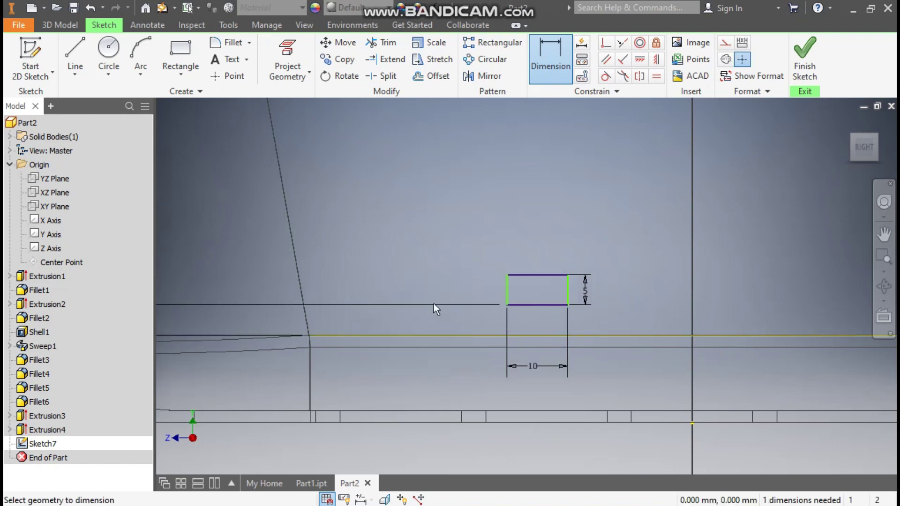
{"action": "left_click", "coordinate": [311, 368]}
{"action": "left_click", "coordinate": [510, 293]}
{"action": "left_click", "coordinate": [455, 271]}
{"action": "type", "text": "5"}
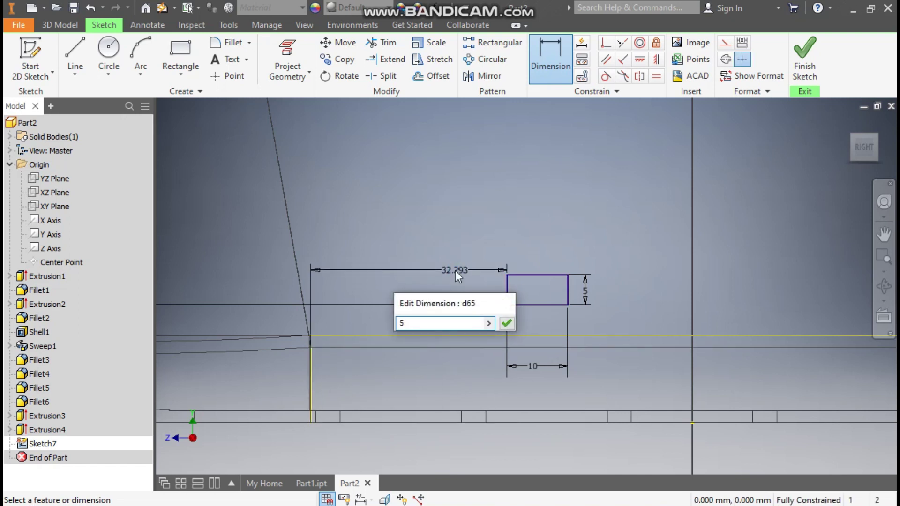
{"action": "key", "text": "Return"}
Step: Move the vertical 5 mm dimension closer to the rectangle and re-centre the view
{"action": "scroll", "coordinate": [455, 271], "scroll_direction": "up", "scroll_amount": 3}
{"action": "scroll", "coordinate": [454, 271], "scroll_direction": "down", "scroll_amount": 3}
{"action": "mouse_move", "coordinate": [361, 322]}
{"action": "middle_mouse_down"}
{"action": "mouse_move", "coordinate": [511, 316]}
{"action": "mouse_move", "coordinate": [609, 276]}
{"action": "middle_mouse_up"}
{"action": "scroll", "coordinate": [610, 272], "scroll_direction": "down", "scroll_amount": 3}
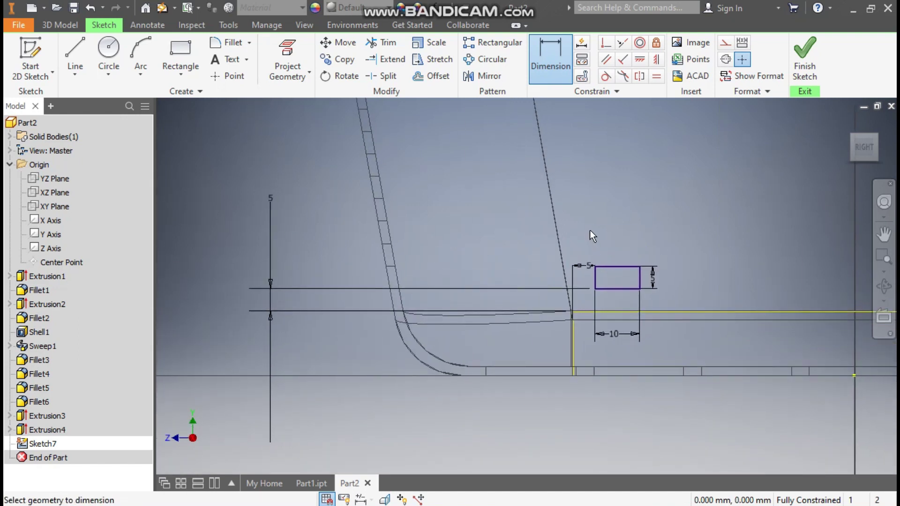
{"action": "key", "text": "Escape"}
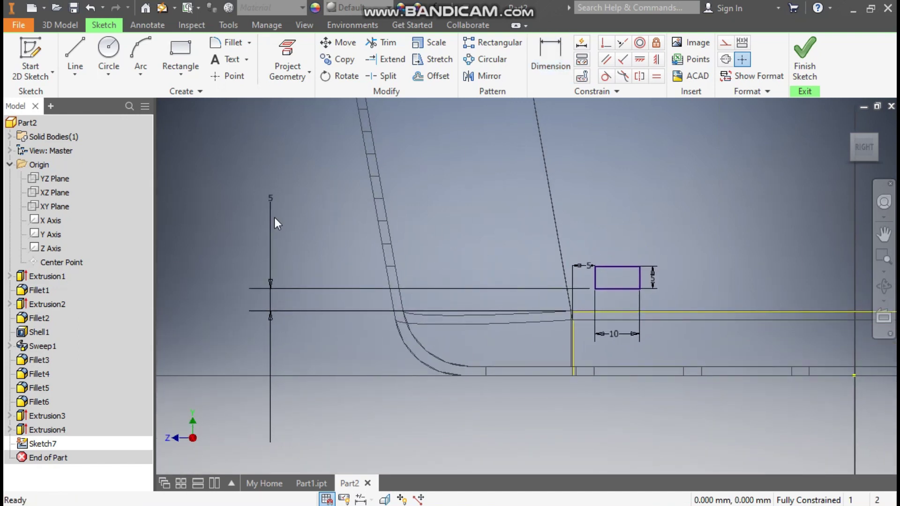
{"action": "left_click_drag", "start_coordinate": [276, 198], "coordinate": [544, 285]}
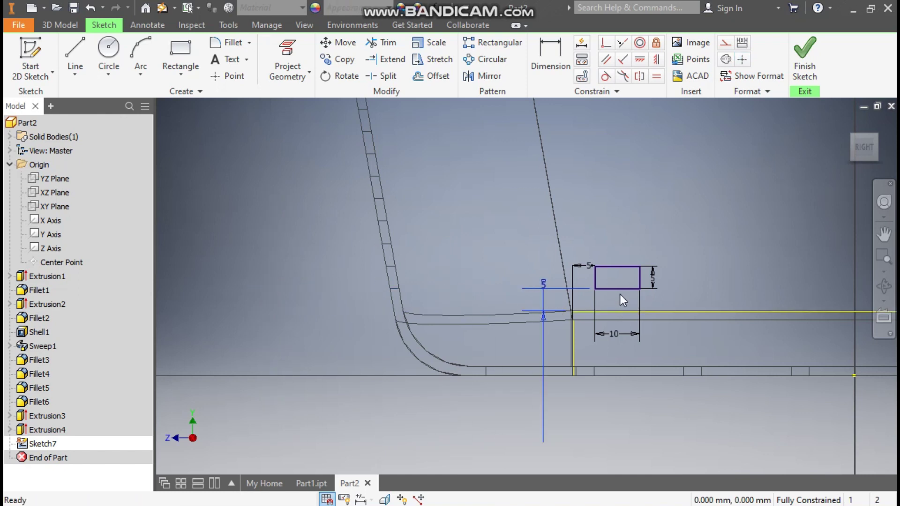
{"action": "scroll", "coordinate": [620, 294], "scroll_direction": "up", "scroll_amount": 3}
{"action": "middle_click_drag", "start_coordinate": [620, 294], "coordinate": [499, 255]}
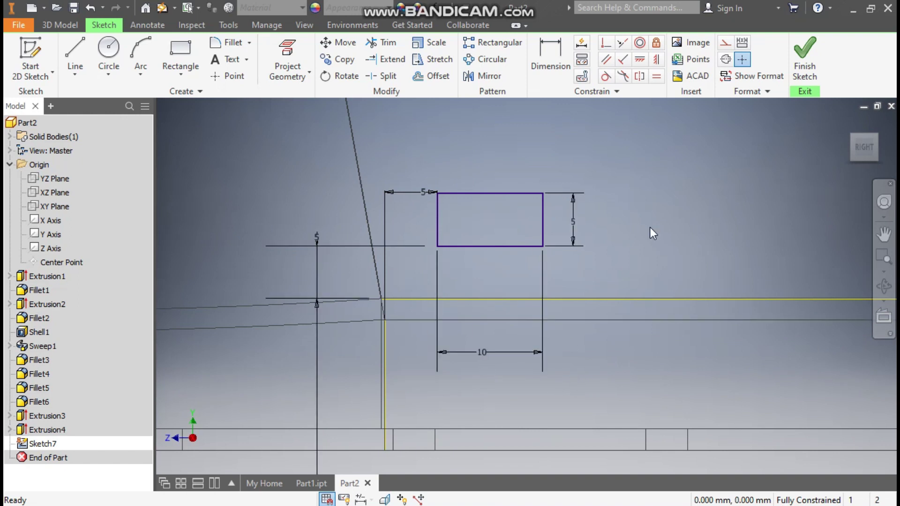
{"action": "scroll", "coordinate": [653, 233], "scroll_direction": "down", "scroll_amount": 2}
{"action": "middle_click_drag", "start_coordinate": [653, 233], "coordinate": [513, 258]}
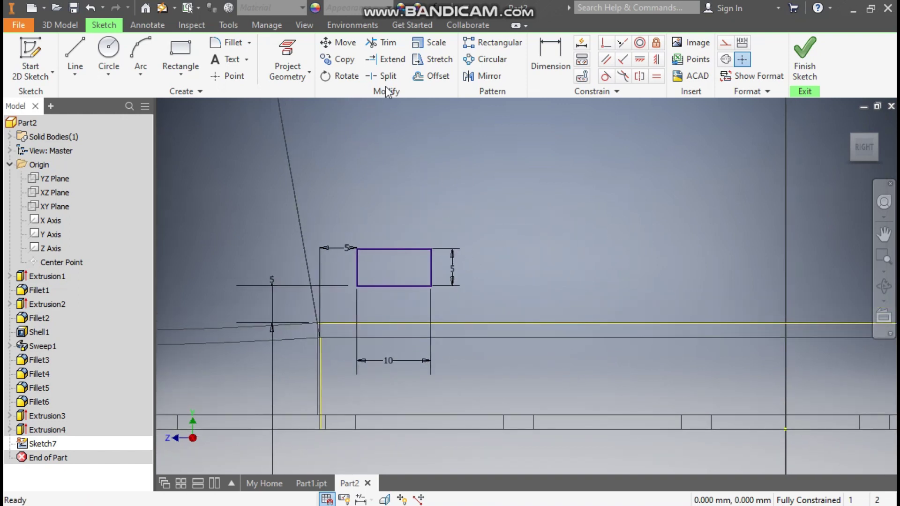
Step: Pattern the slot rectangle along the horizontal line: 9 copies at 13 mm spacing
{"action": "left_click", "coordinate": [494, 43]}
{"action": "left_click_drag", "start_coordinate": [393, 291], "coordinate": [349, 307]}
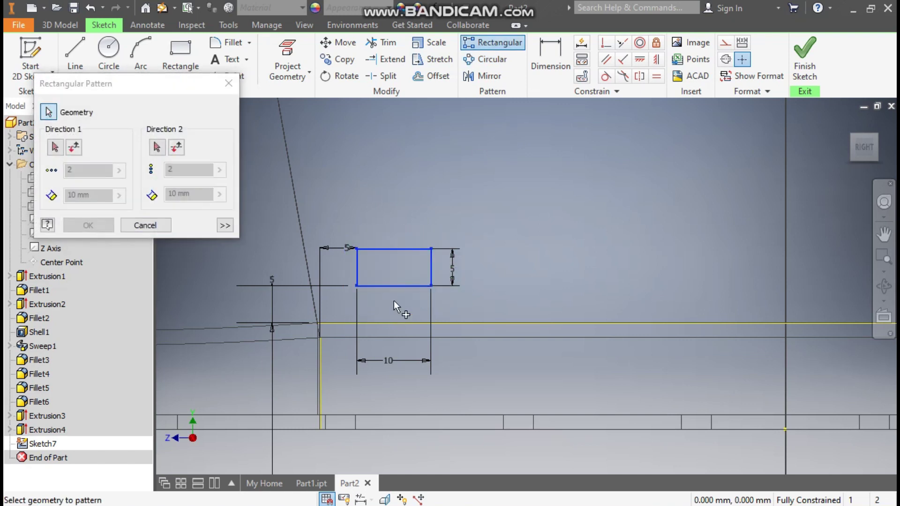
{"action": "left_click", "coordinate": [56, 148]}
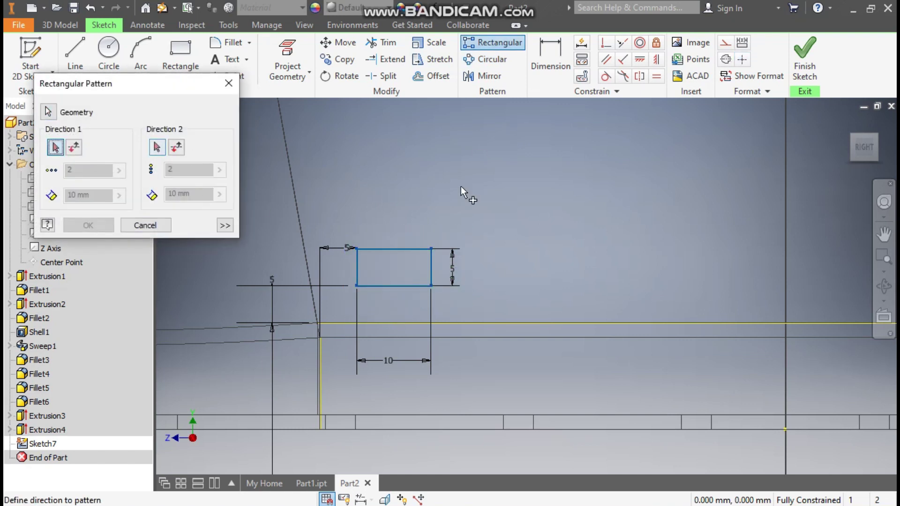
{"action": "left_click", "coordinate": [513, 323]}
{"action": "scroll", "coordinate": [511, 256], "scroll_direction": "down", "scroll_amount": 4}
{"action": "middle_click_drag", "start_coordinate": [601, 267], "coordinate": [490, 277]}
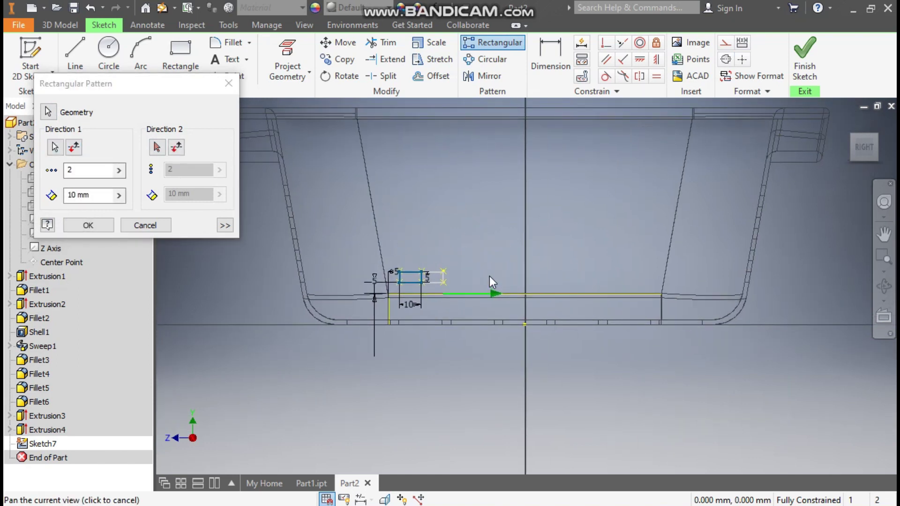
{"action": "double_click", "coordinate": [68, 172]}
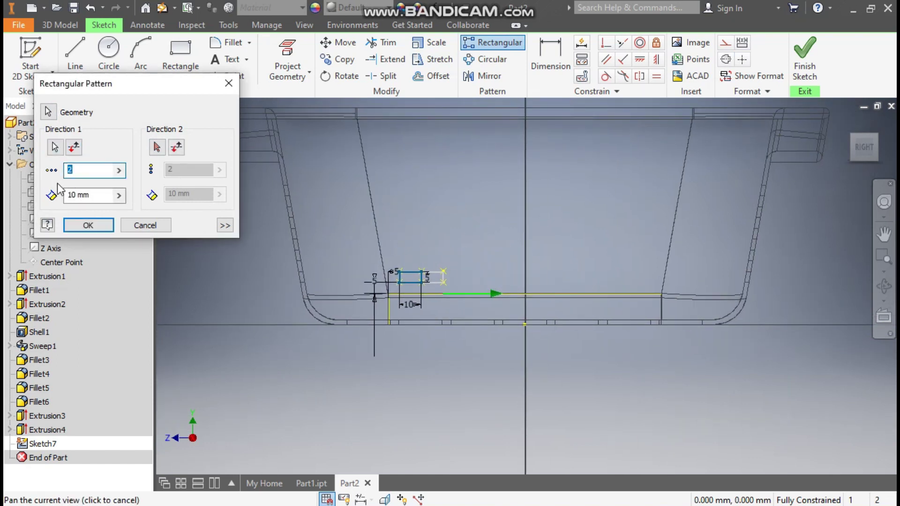
{"action": "type", "text": "9"}
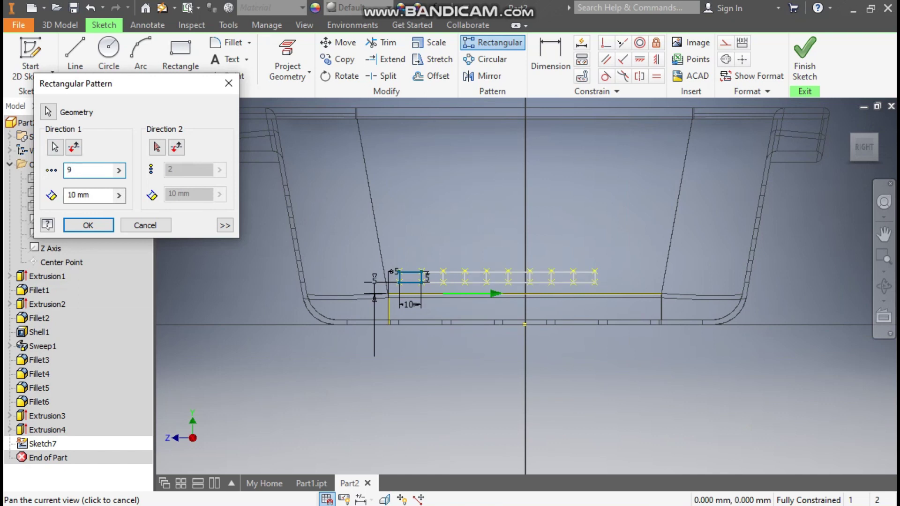
{"action": "left_click_drag", "start_coordinate": [115, 203], "coordinate": [54, 206]}
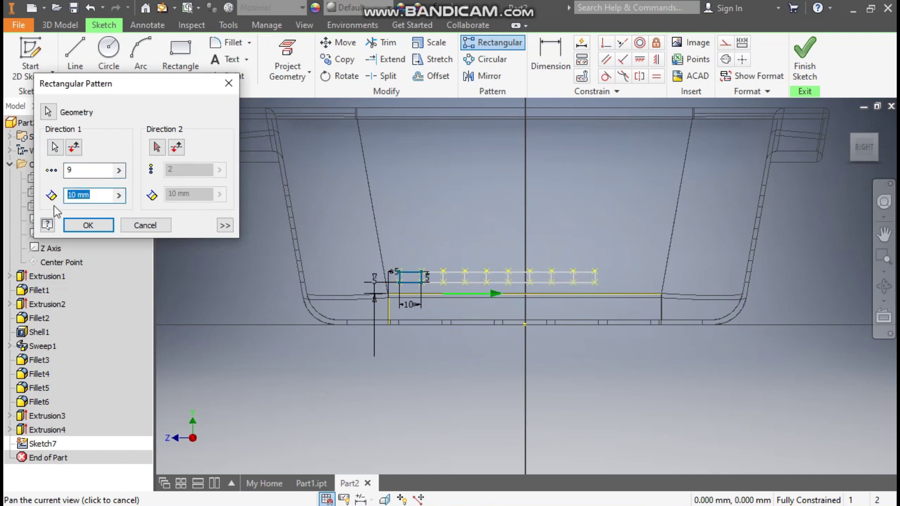
{"action": "type", "text": "13"}
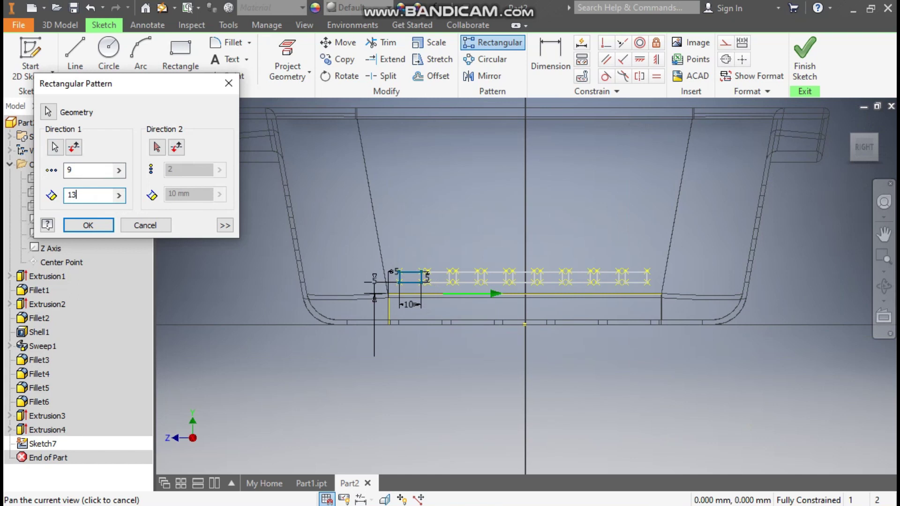
{"action": "mouse_move", "coordinate": [444, 293]}
{"action": "middle_mouse_down"}
{"action": "mouse_move", "coordinate": [390, 305]}
{"action": "mouse_move", "coordinate": [386, 337]}
{"action": "middle_mouse_up"}
{"action": "left_click", "coordinate": [77, 226]}
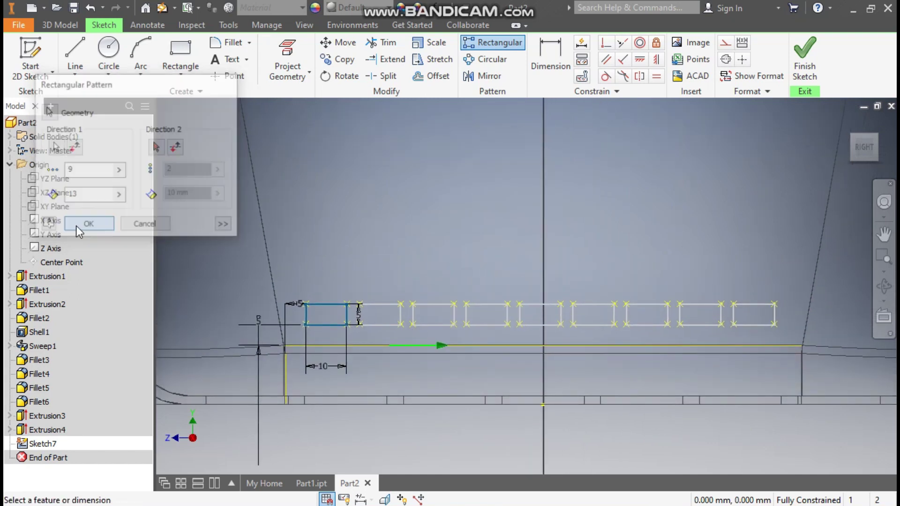
{"action": "left_click", "coordinate": [500, 46]}
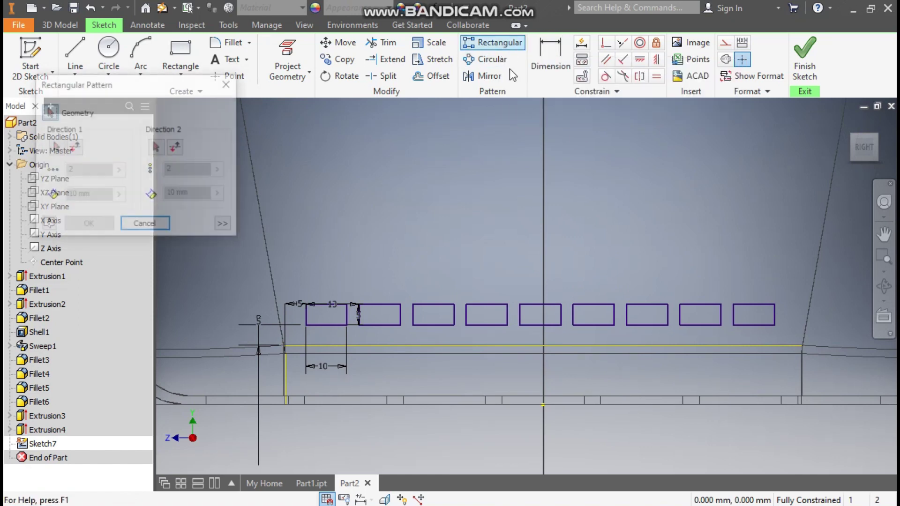
Step: Pattern the row of nine slots upward along the vertical line into 8 rows, 10 mm apart
{"action": "left_click_drag", "start_coordinate": [795, 280], "coordinate": [298, 331]}
{"action": "left_click", "coordinate": [55, 148]}
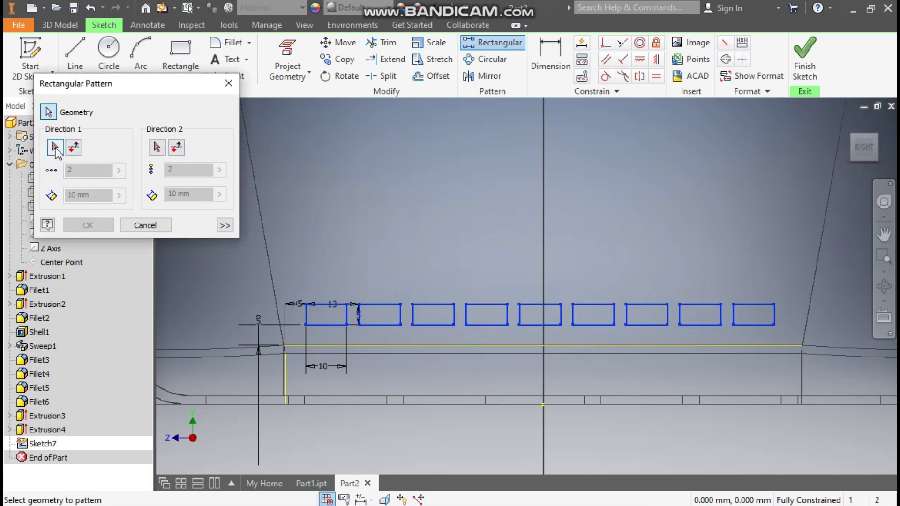
{"action": "left_click", "coordinate": [286, 366]}
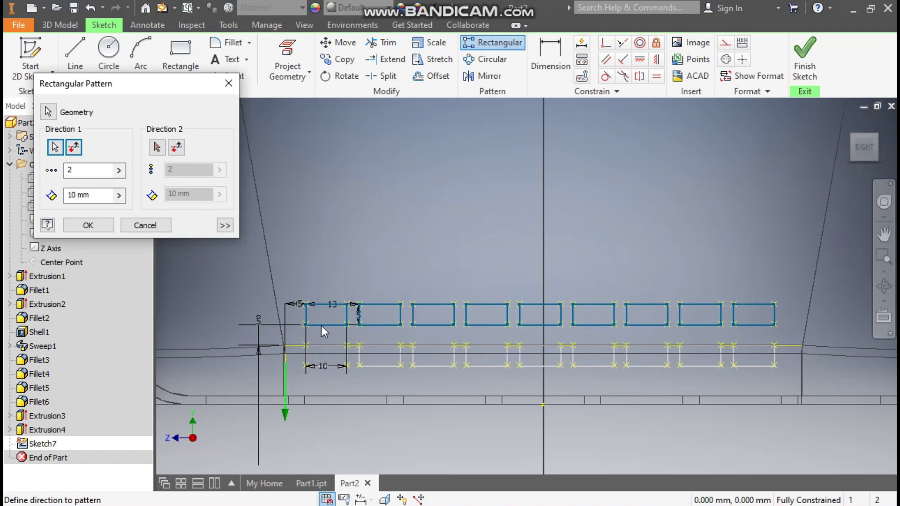
{"action": "left_click", "coordinate": [74, 148]}
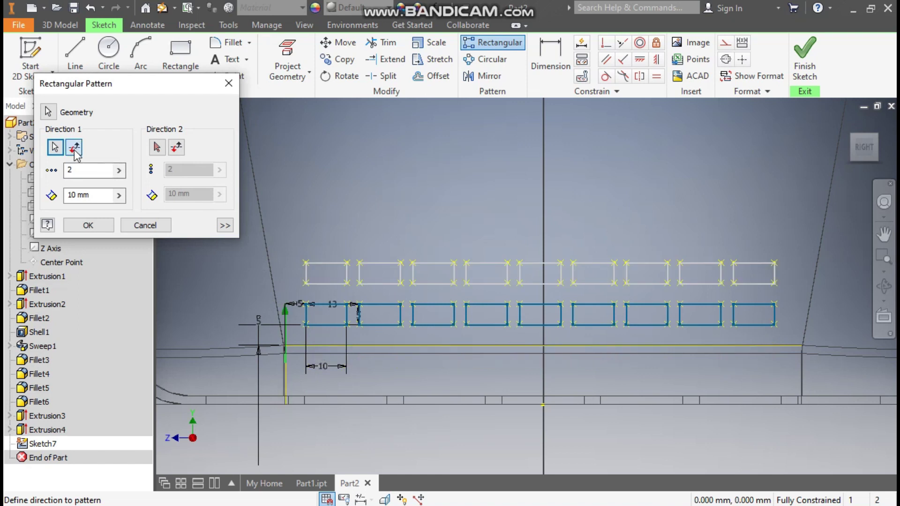
{"action": "double_click", "coordinate": [70, 170]}
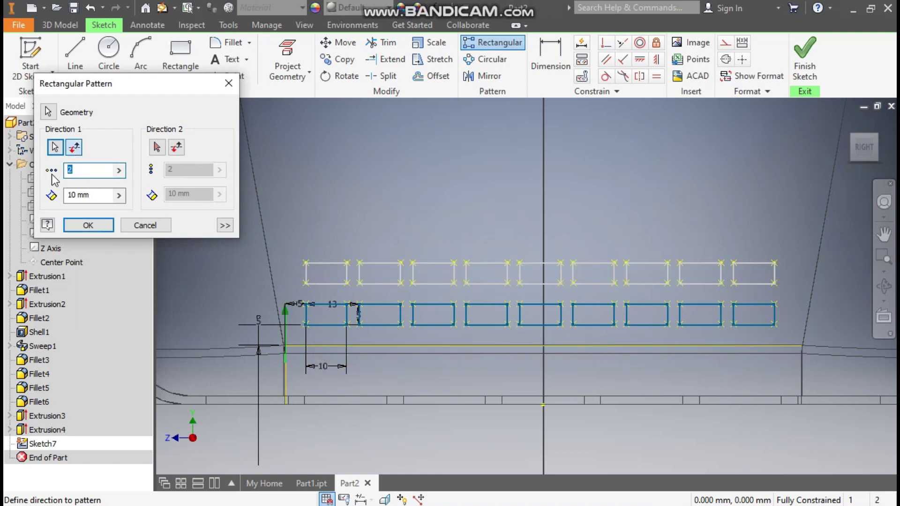
{"action": "type", "text": "8"}
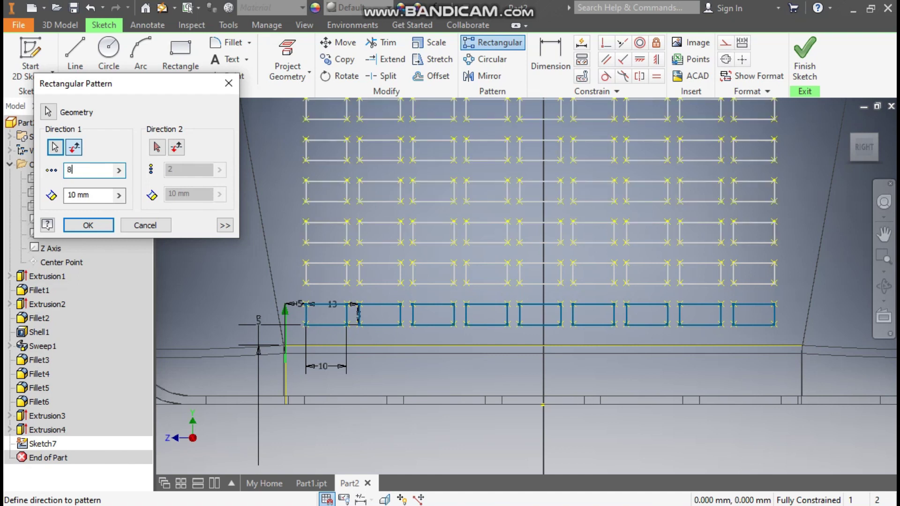
{"action": "scroll", "coordinate": [342, 197], "scroll_direction": "down", "scroll_amount": 2}
{"action": "middle_click_drag", "start_coordinate": [341, 198], "coordinate": [400, 233]}
{"action": "scroll", "coordinate": [400, 233], "scroll_direction": "down", "scroll_amount": 2}
{"action": "key", "text": "Escape"}
{"action": "scroll", "coordinate": [460, 207], "scroll_direction": "up", "scroll_amount": 5}
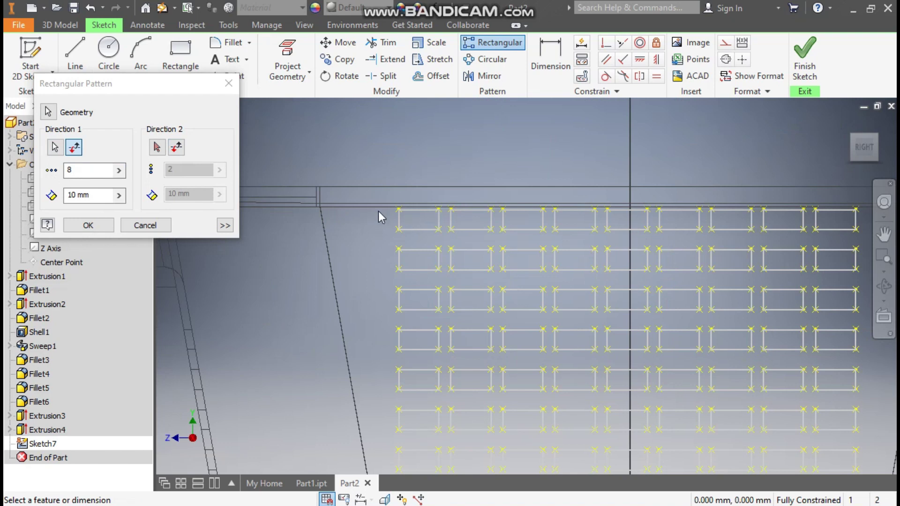
{"action": "scroll", "coordinate": [414, 221], "scroll_direction": "down", "scroll_amount": 4}
{"action": "middle_click_drag", "start_coordinate": [560, 310], "coordinate": [542, 255]}
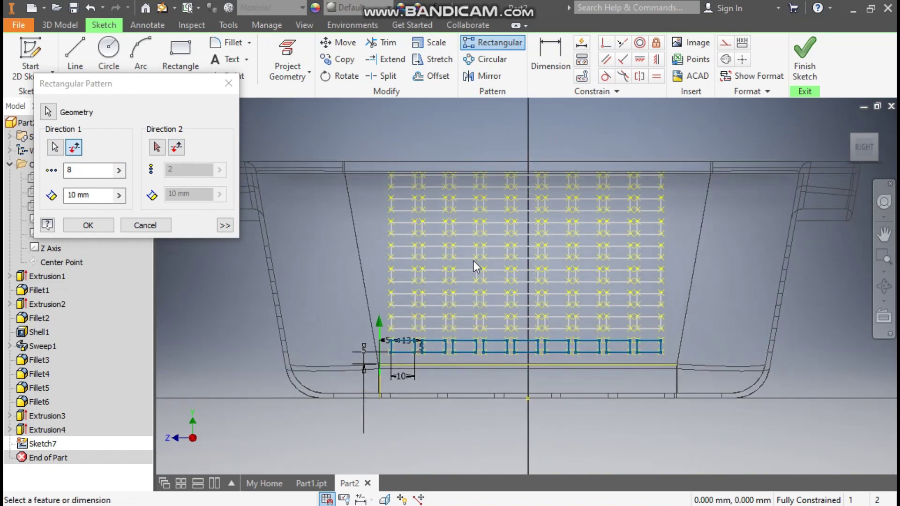
{"action": "left_click", "coordinate": [89, 225]}
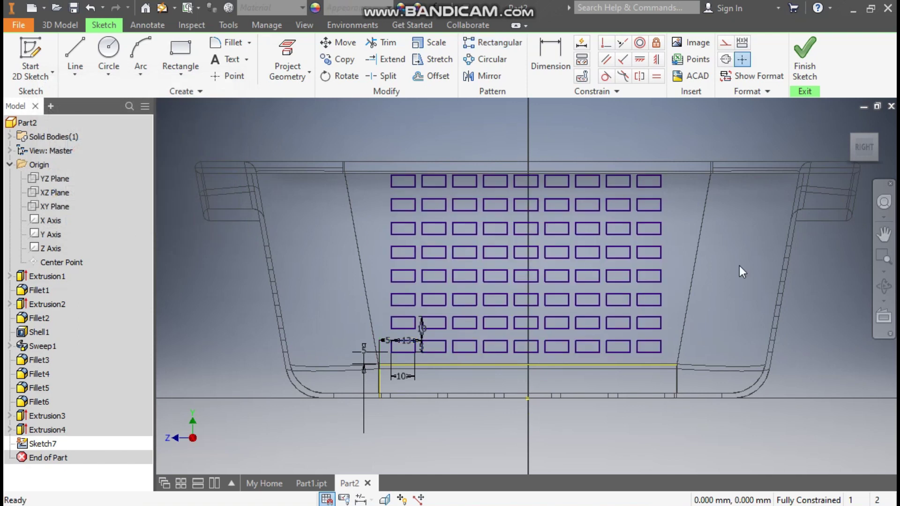
Step: Finish Sketch7 and switch the visual style to Shaded
{"action": "left_click", "coordinate": [804, 51]}
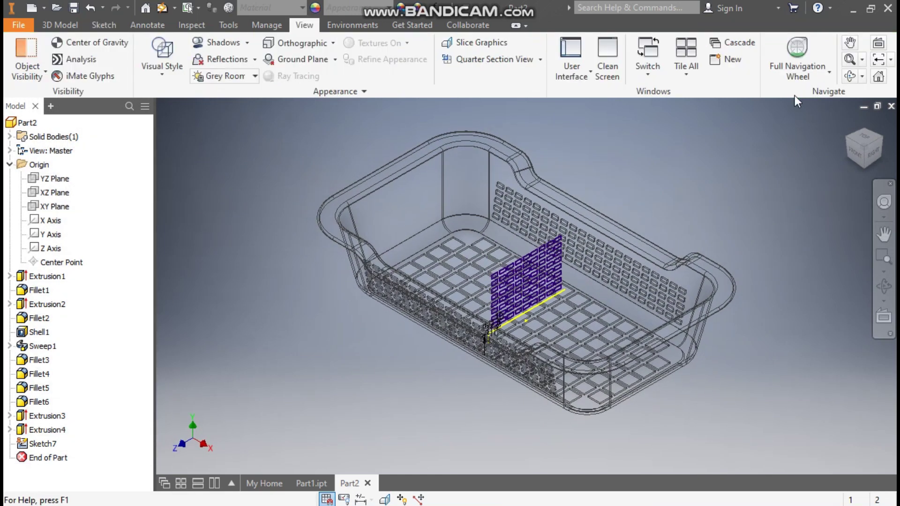
{"action": "left_click", "coordinate": [169, 70]}
{"action": "left_click", "coordinate": [186, 136]}
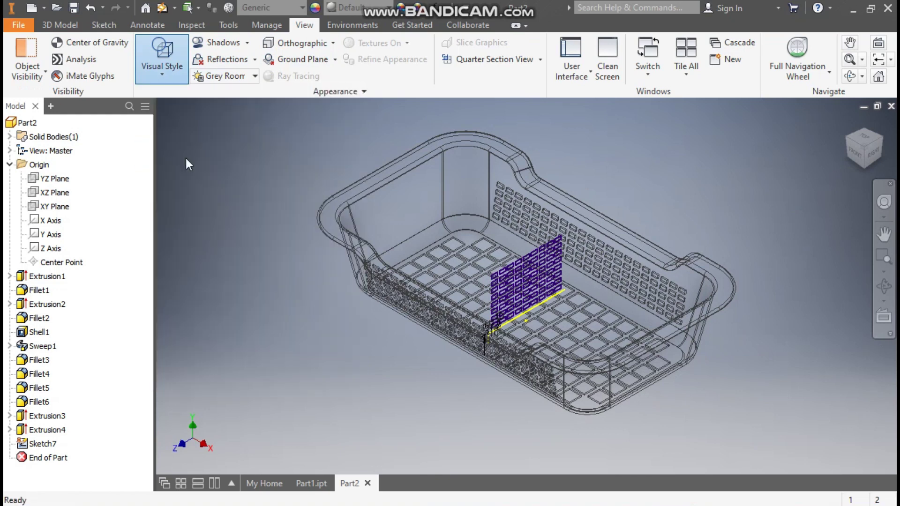
{"action": "left_click", "coordinate": [61, 25]}
Step: Extrude the 9 × 8 slot grid as a symmetric cut with All extents through the end walls
{"action": "left_click", "coordinate": [77, 58]}
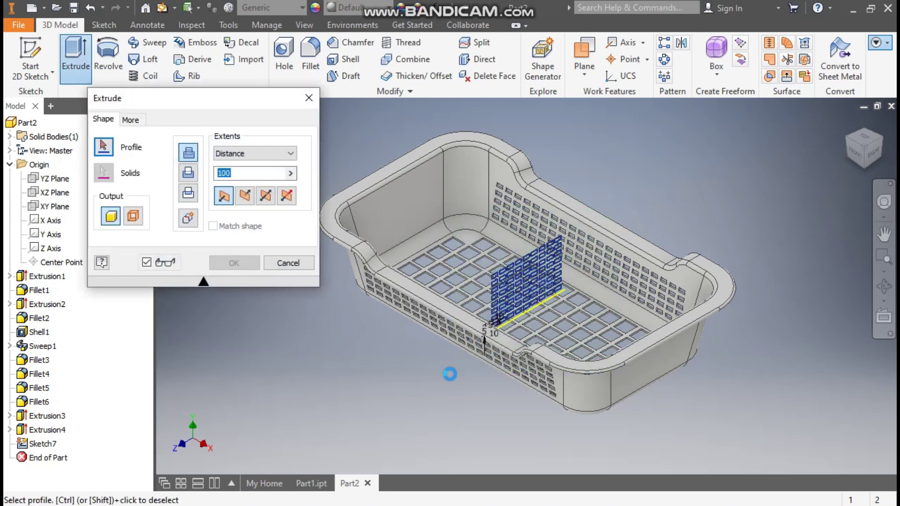
{"action": "scroll", "coordinate": [527, 321], "scroll_direction": "up", "scroll_amount": 5}
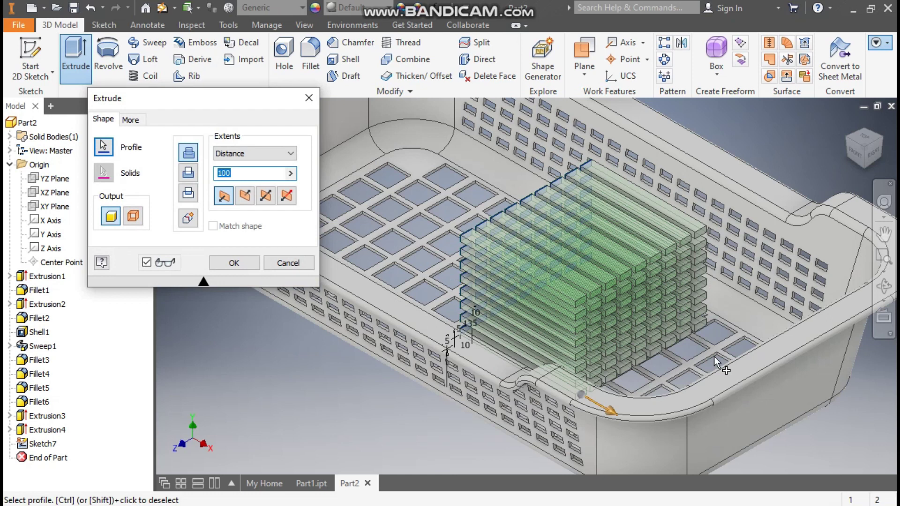
{"action": "left_click", "coordinate": [265, 196]}
{"action": "left_click", "coordinate": [241, 155]}
{"action": "left_click", "coordinate": [232, 203]}
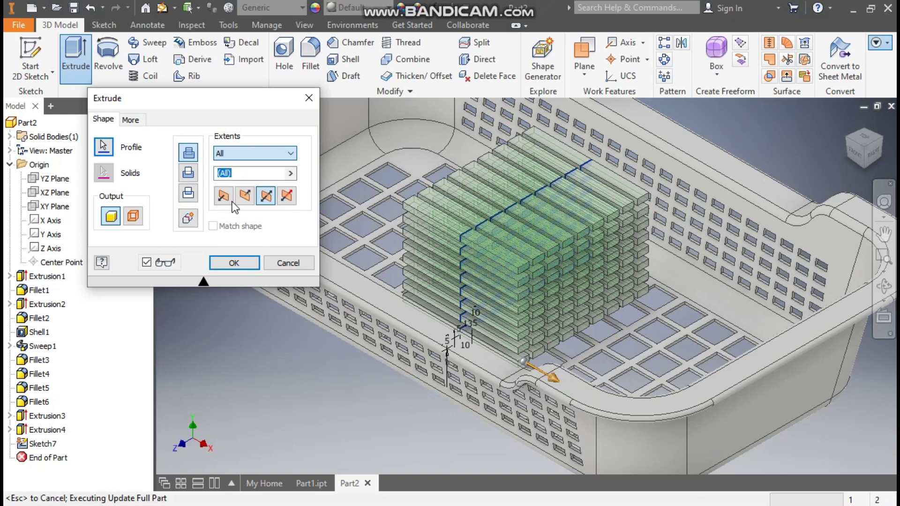
{"action": "scroll", "coordinate": [572, 255], "scroll_direction": "down", "scroll_amount": 3}
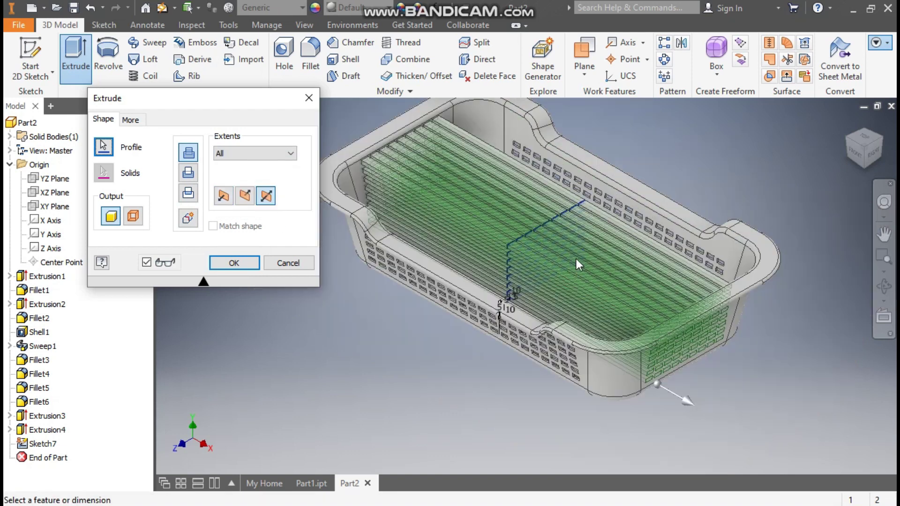
{"action": "scroll", "coordinate": [735, 353], "scroll_direction": "up", "scroll_amount": 4}
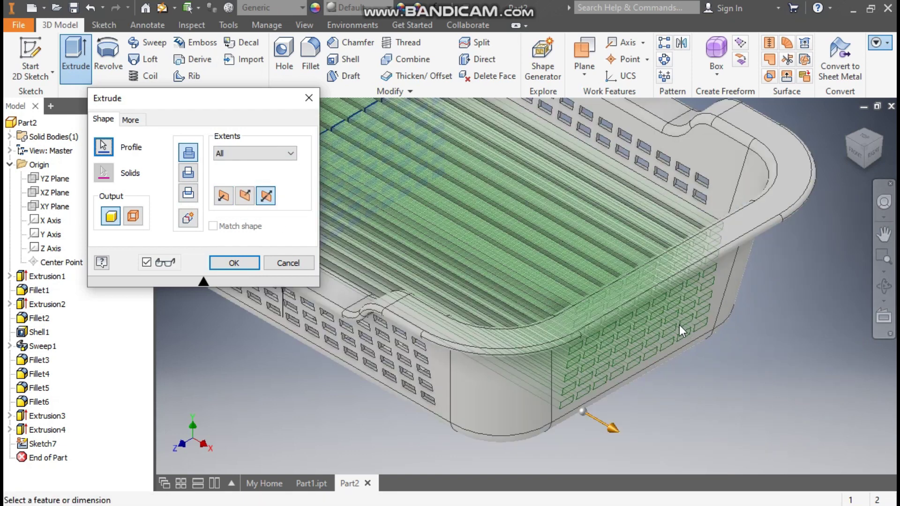
{"action": "left_click", "coordinate": [189, 173]}
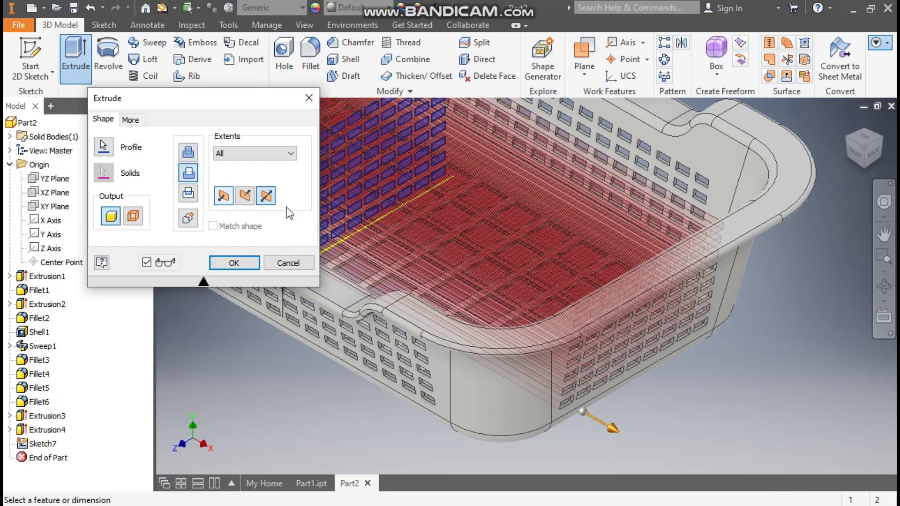
{"action": "middle_click_drag", "start_coordinate": [829, 401], "coordinate": [774, 398], "text": "shift"}
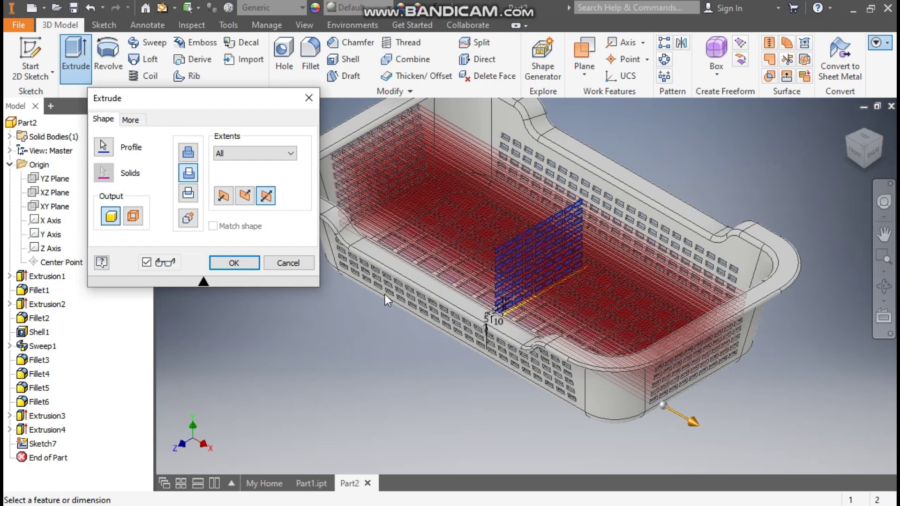
{"action": "left_click", "coordinate": [230, 263]}
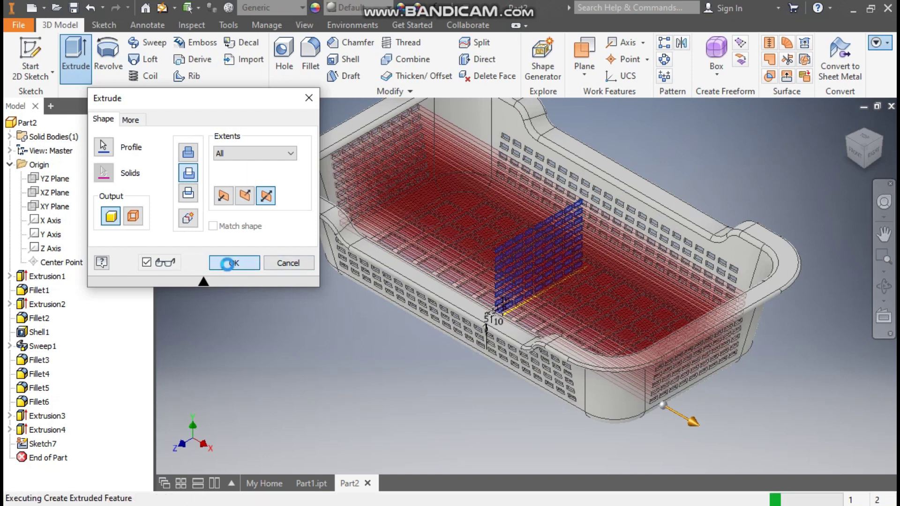
{"action": "left_click", "coordinate": [872, 156]}
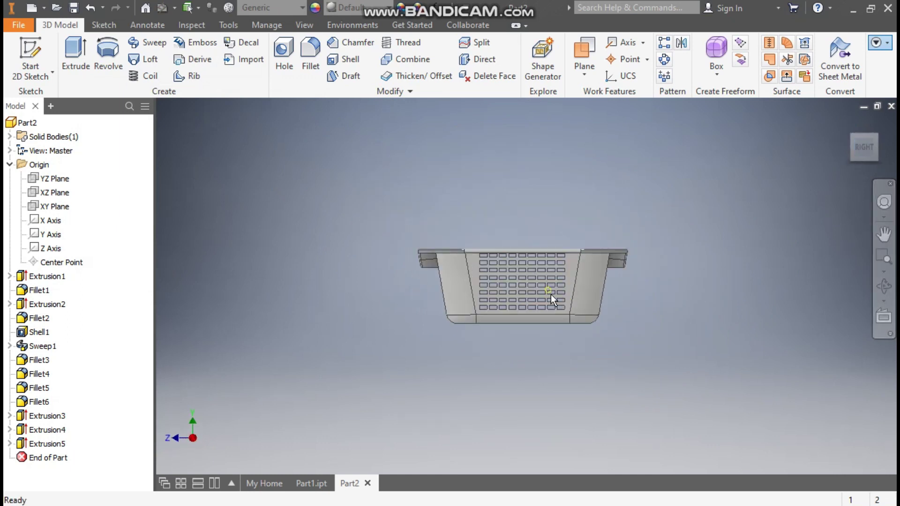
{"action": "scroll", "coordinate": [550, 294], "scroll_direction": "down", "scroll_amount": 6}
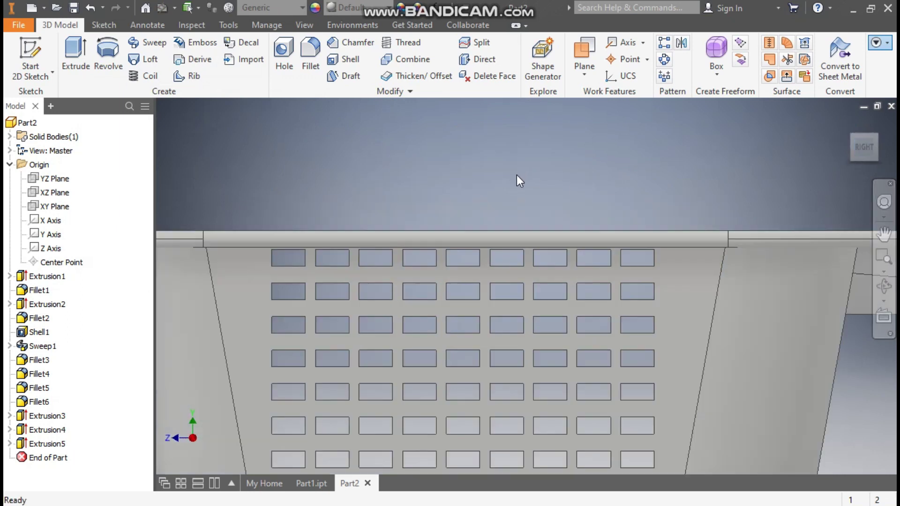
{"action": "scroll", "coordinate": [516, 181], "scroll_direction": "up", "scroll_amount": 6}
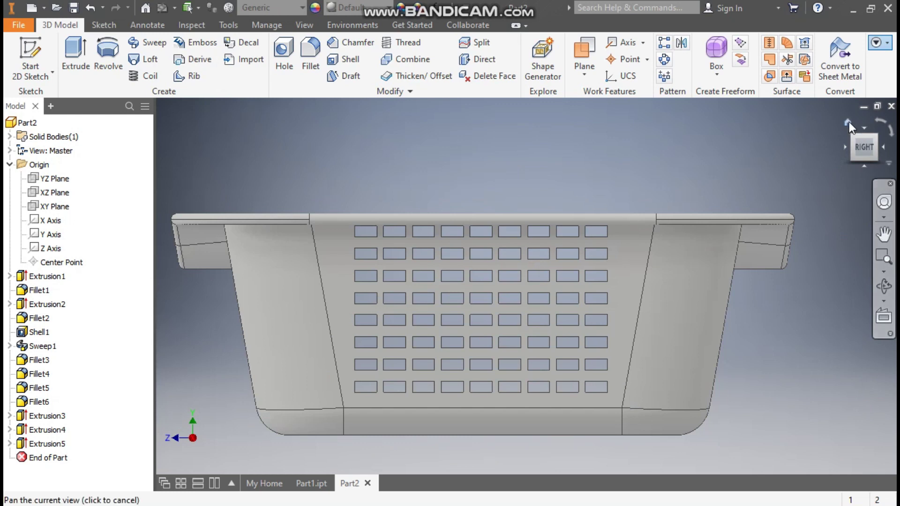
{"action": "left_click", "coordinate": [848, 122]}
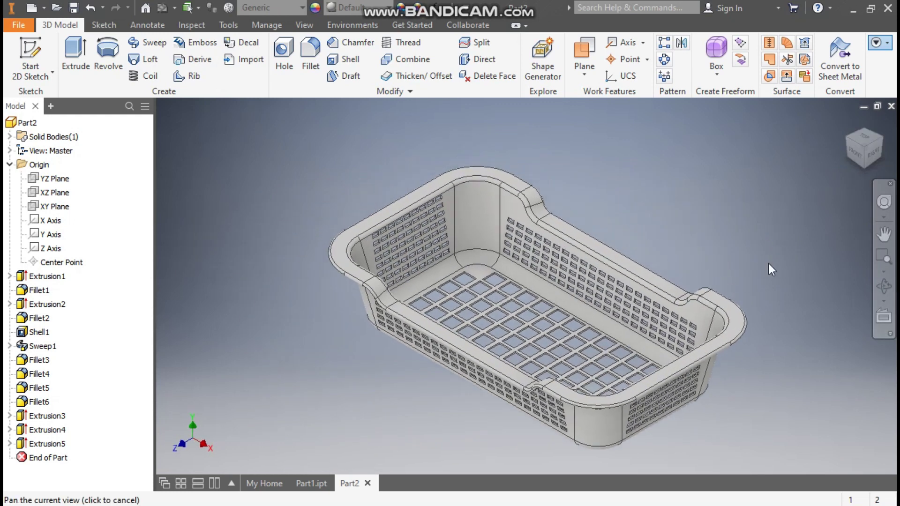
{"action": "left_click", "coordinate": [345, 7]}
Step: Apply the Blue - Wall Paint - Glossy appearance to the basket
{"action": "mouse_move", "coordinate": [457, 102]}
{"action": "left_mouse_down"}
{"action": "mouse_move", "coordinate": [458, 23]}
{"action": "mouse_move", "coordinate": [454, 74]}
{"action": "left_mouse_up"}
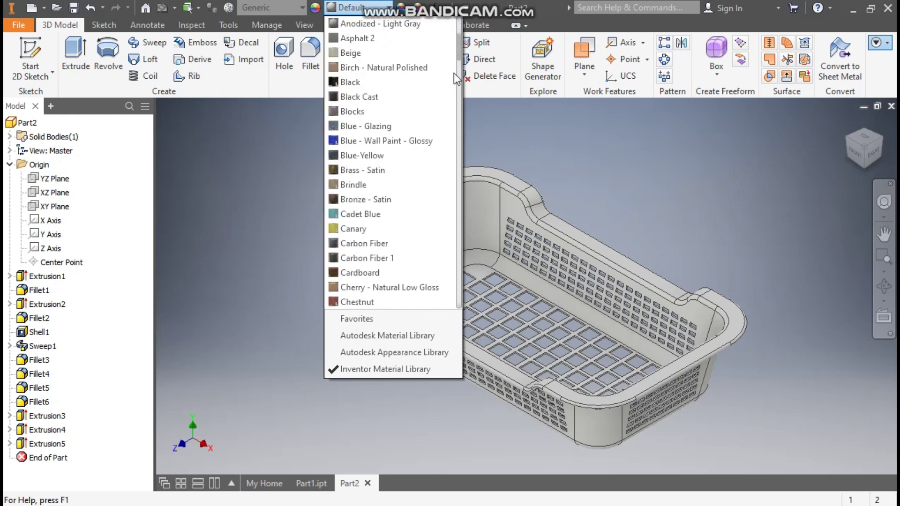
{"action": "left_click", "coordinate": [398, 141]}
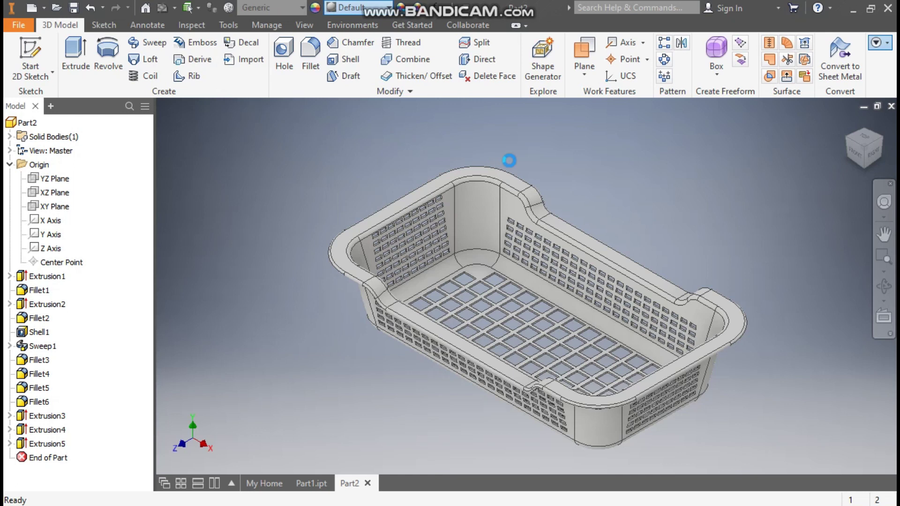
{"action": "scroll", "coordinate": [746, 266], "scroll_direction": "down", "scroll_amount": 2}
{"action": "middle_click_drag", "start_coordinate": [747, 265], "coordinate": [746, 235]}
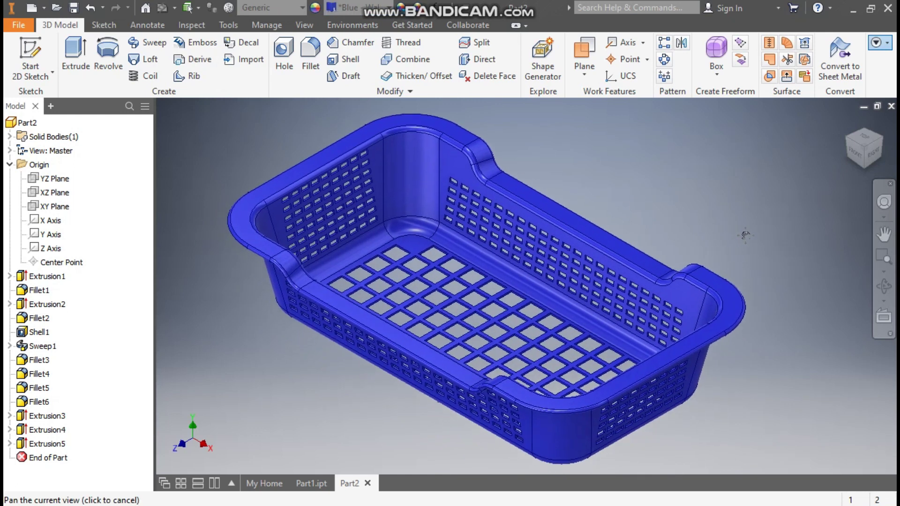